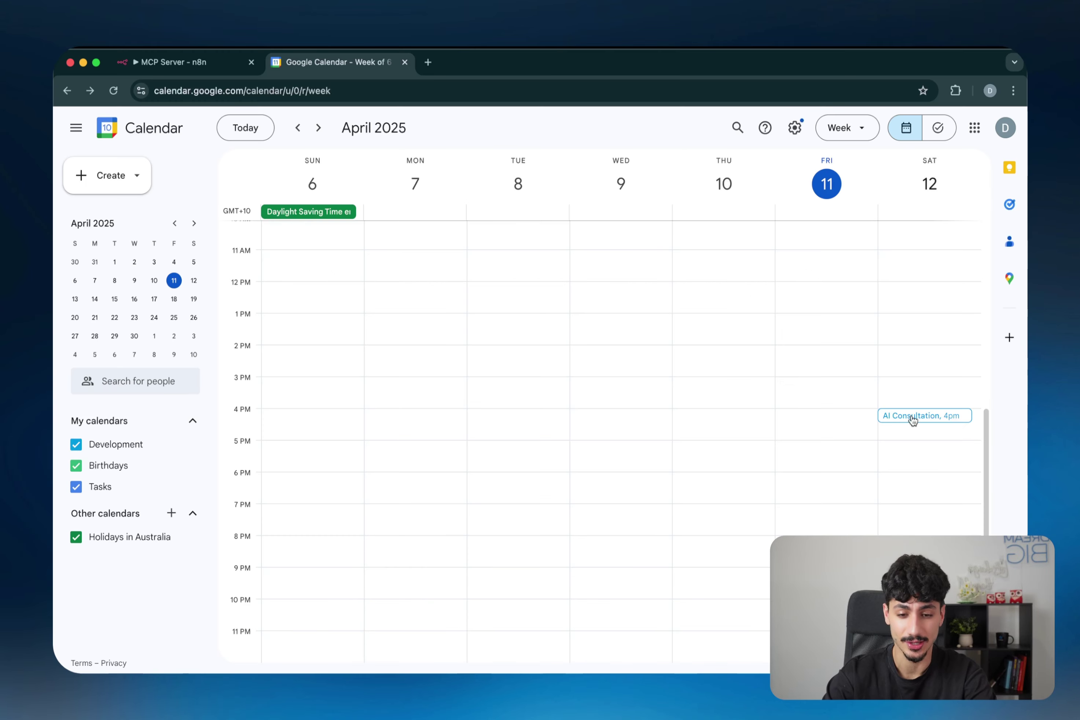
Step: Open the Saturday 4pm AI Consultation event's details, then circle and underline the MCP Server Trigger node
click(913, 421)
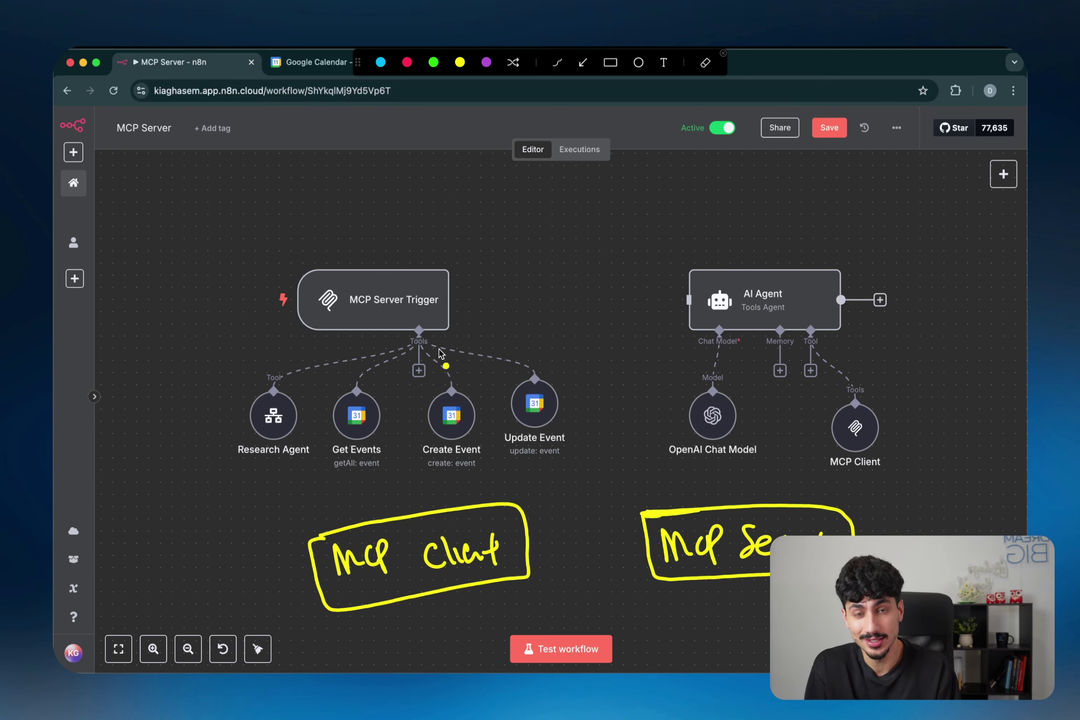
mouse_move(475, 334)
mouse_down()
mouse_move(418, 253)
mouse_move(433, 334)
mouse_up()
drag(351, 327, 432, 317)
Step: Circle the MCP Client node and write cyan 'AI Agent' and 'Tool' labels on the workflow
drag(867, 453, 862, 467)
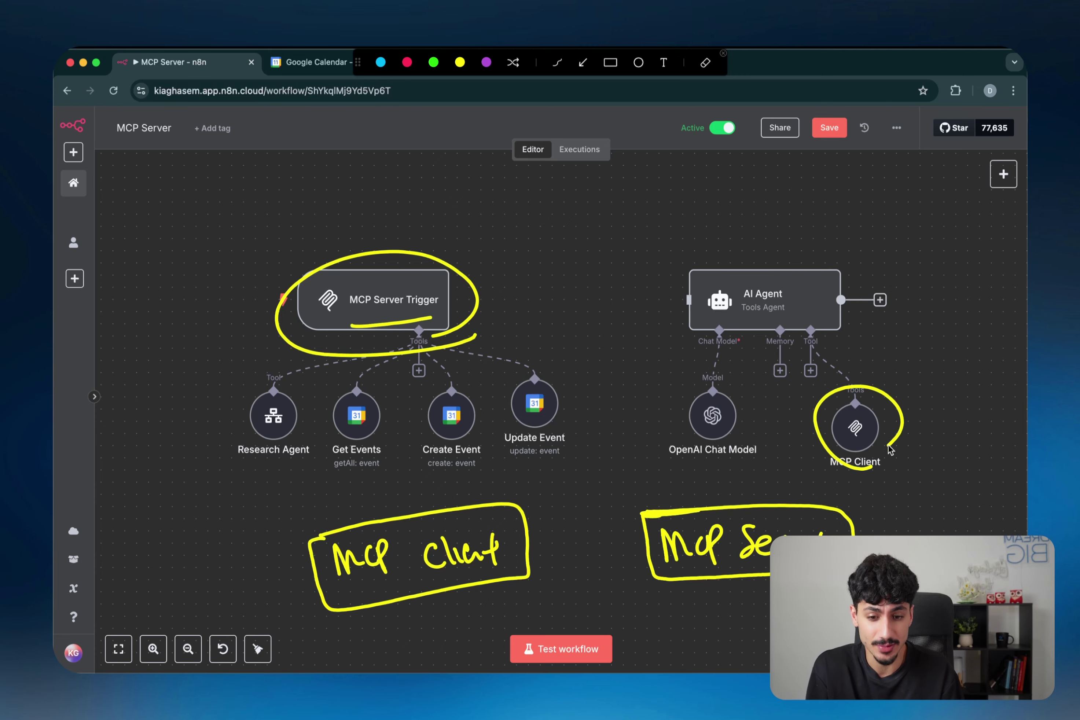
click(381, 62)
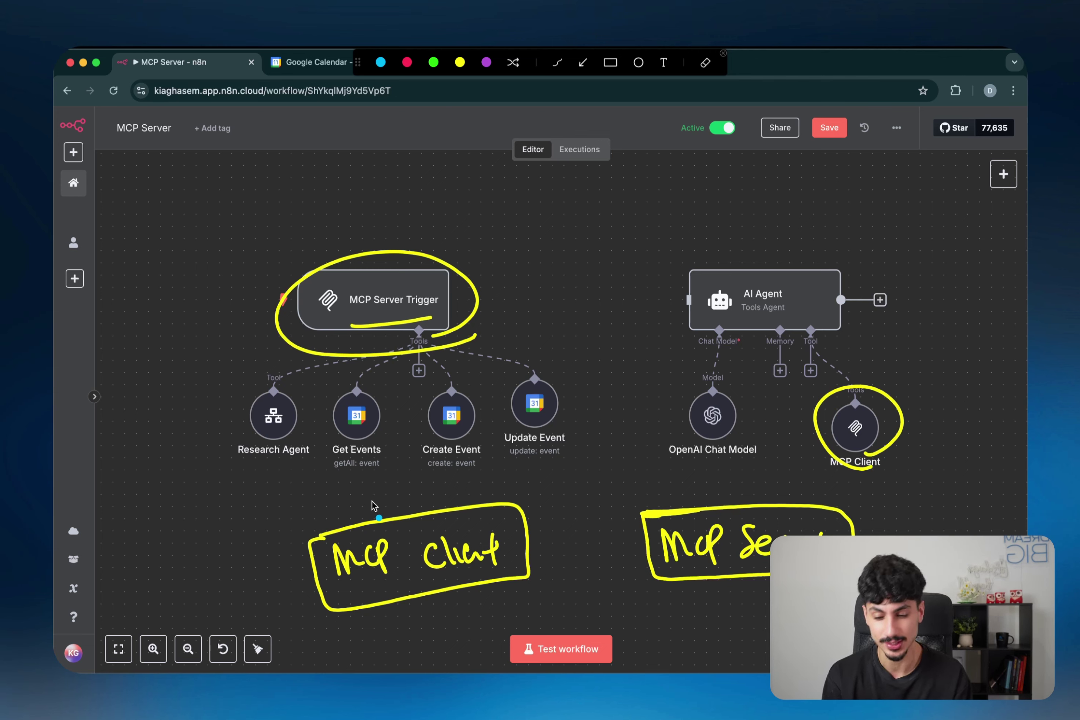
mouse_move(359, 513)
mouse_down()
mouse_move(371, 482)
mouse_move(453, 488)
mouse_move(471, 466)
mouse_up()
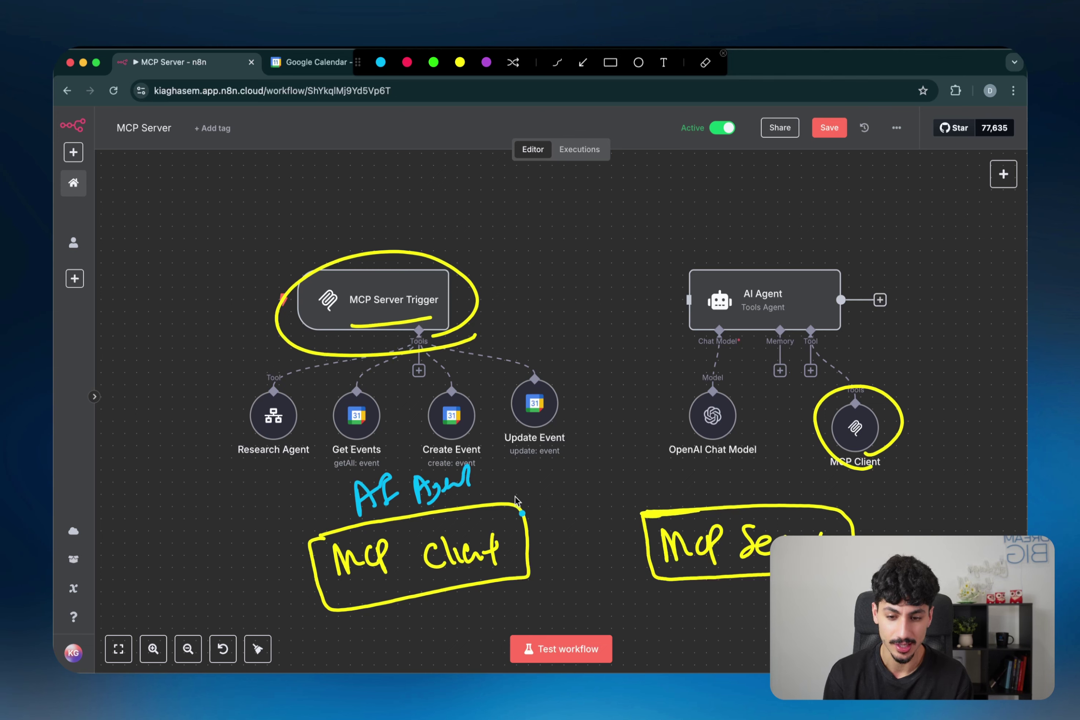
mouse_move(667, 478)
mouse_down()
mouse_move(683, 497)
mouse_move(716, 491)
mouse_move(727, 499)
mouse_up()
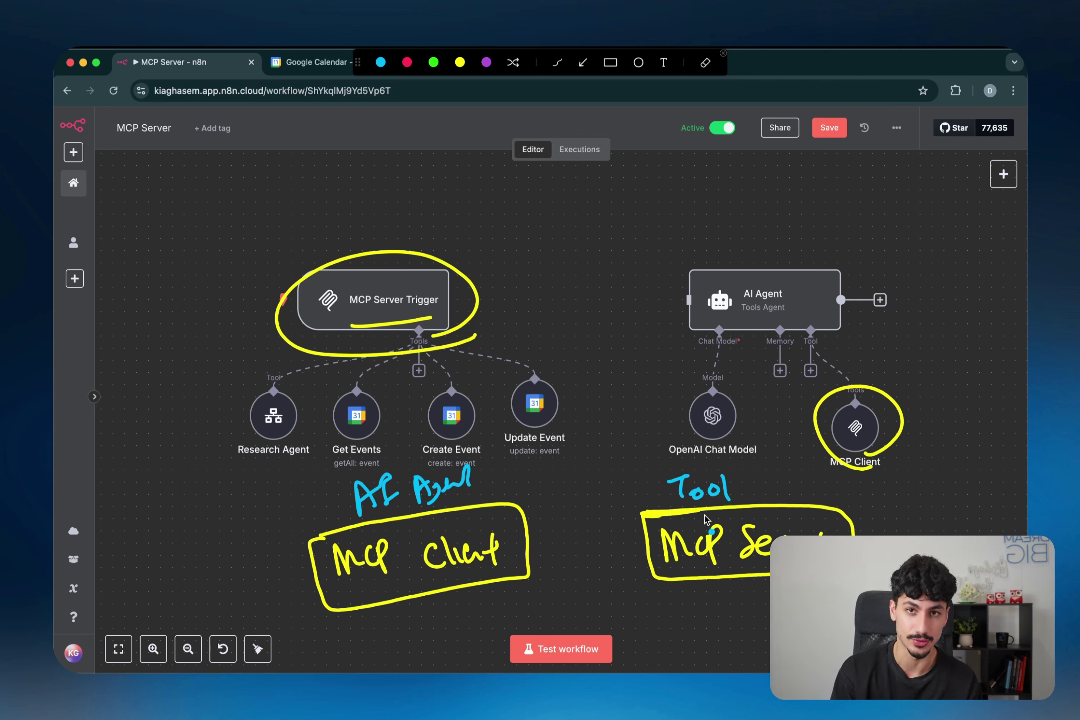
mouse_move(538, 537)
mouse_down()
mouse_move(616, 516)
mouse_move(631, 527)
mouse_move(619, 538)
mouse_move(618, 577)
mouse_move(549, 572)
mouse_move(574, 573)
mouse_up()
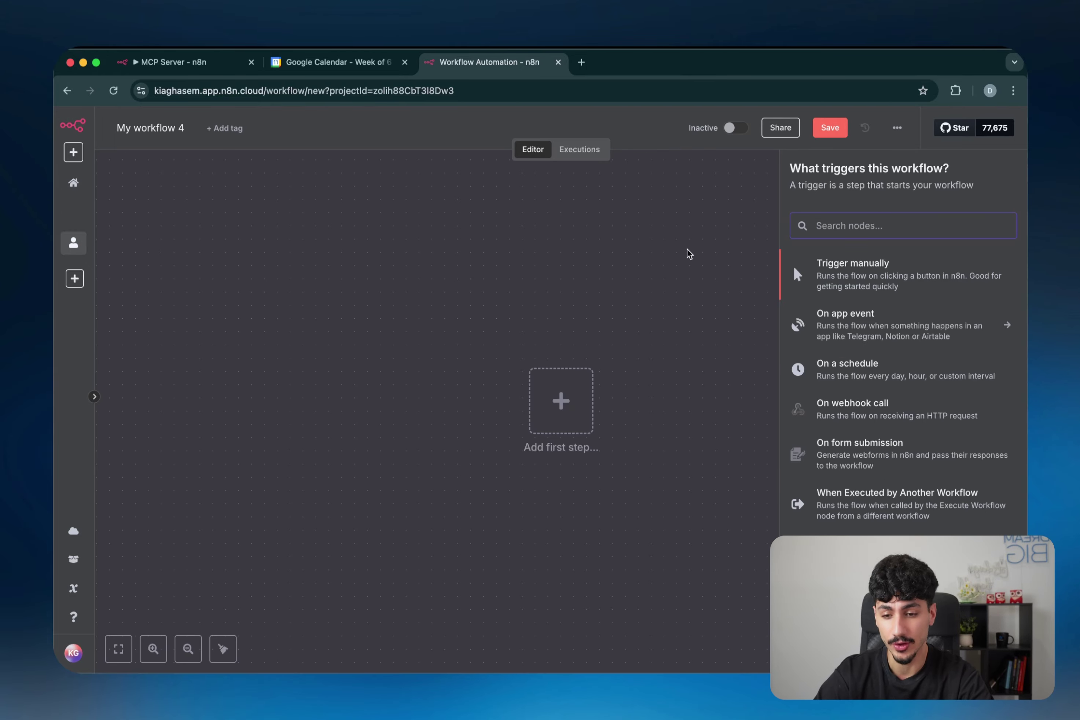
Step: Close the trigger list and check the n8n version 1.88.0 under Admin Panel > Manage
click(610, 268)
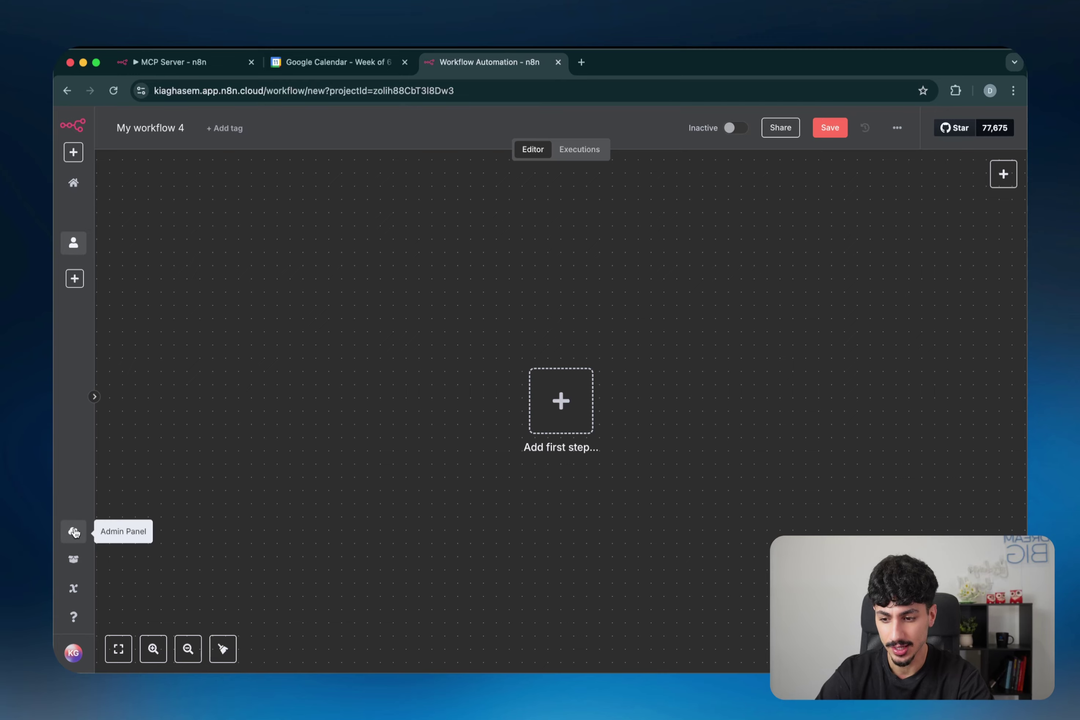
click(73, 533)
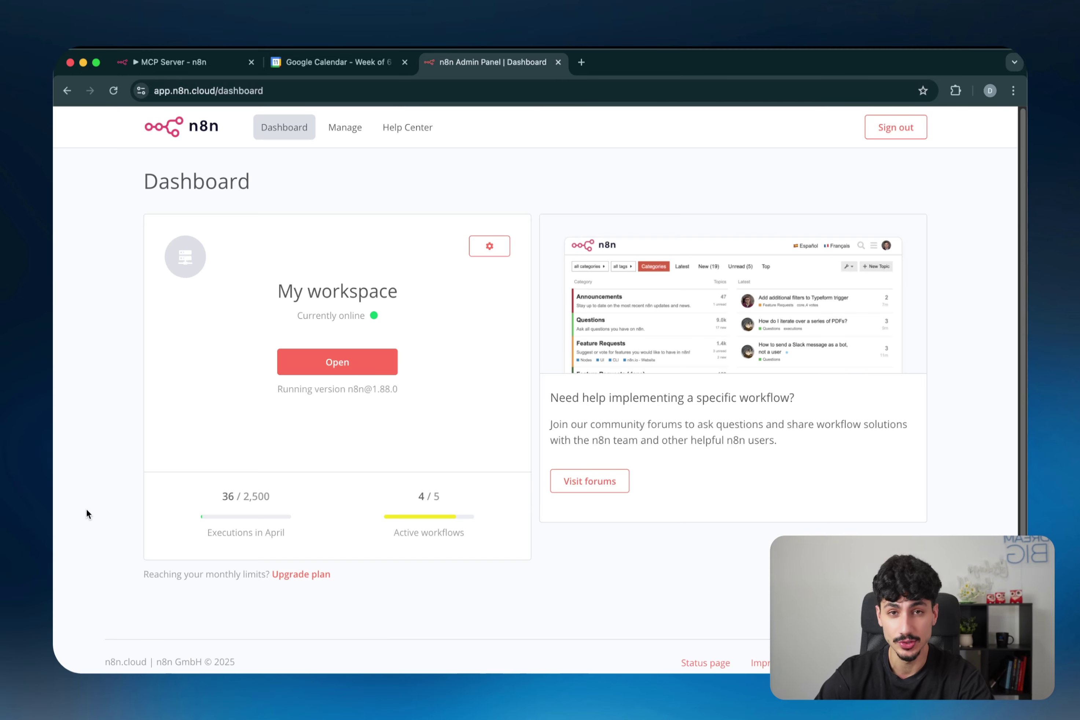
click(495, 250)
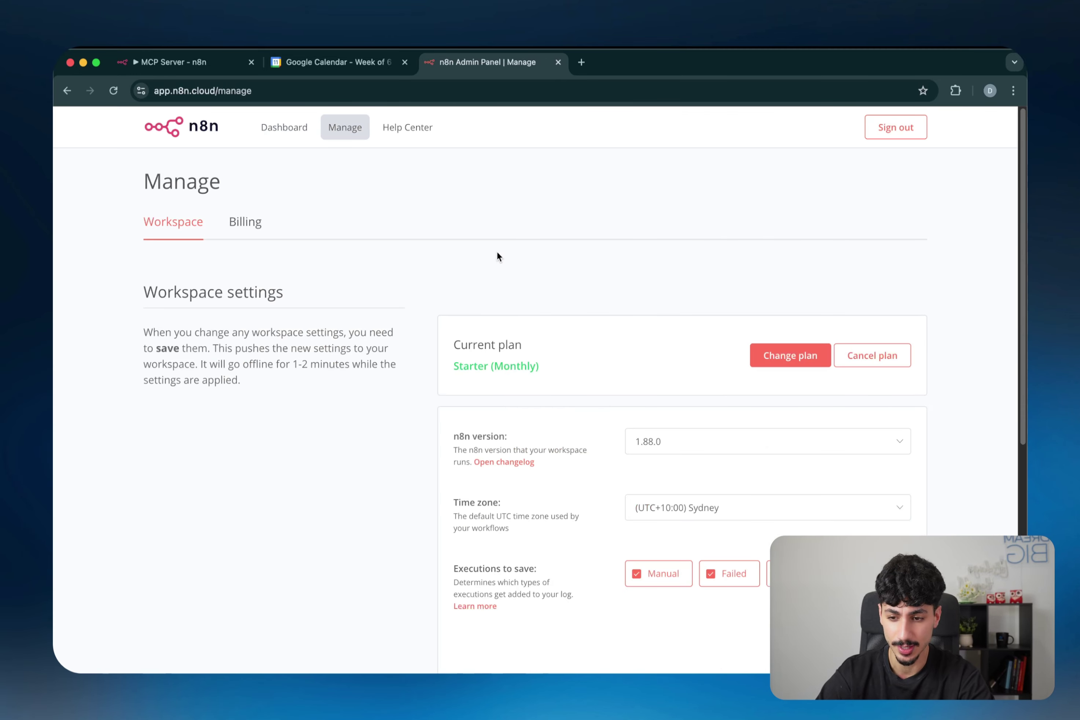
click(675, 443)
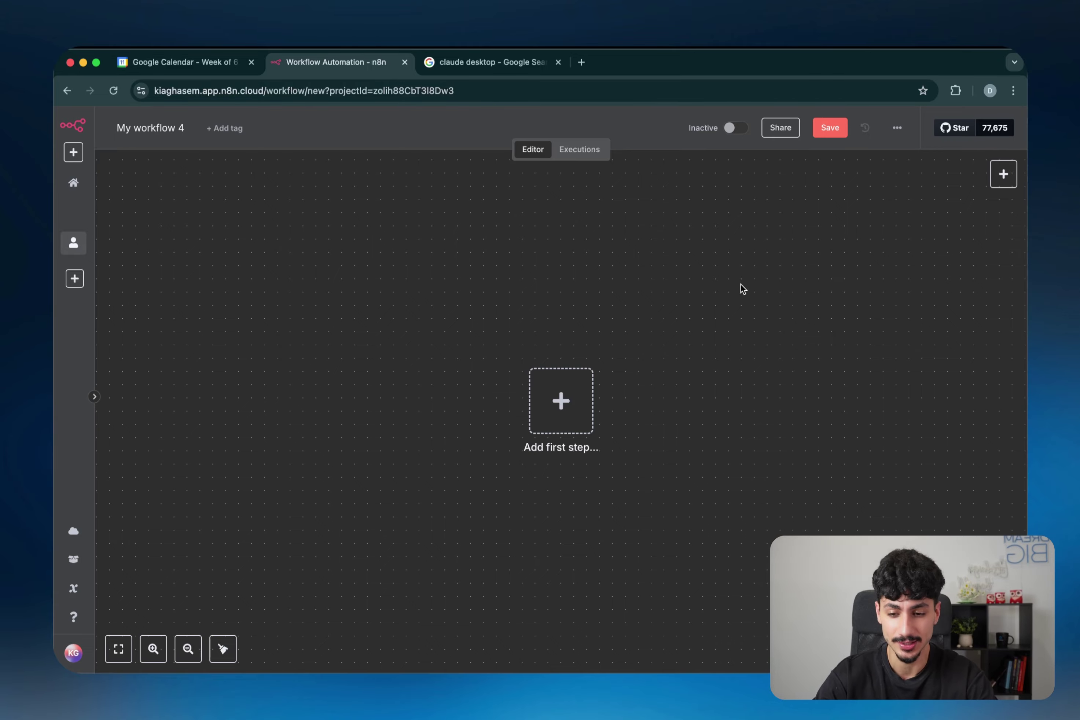
Step: Add an MCP Server Trigger as the first step of My workflow 4
click(561, 401)
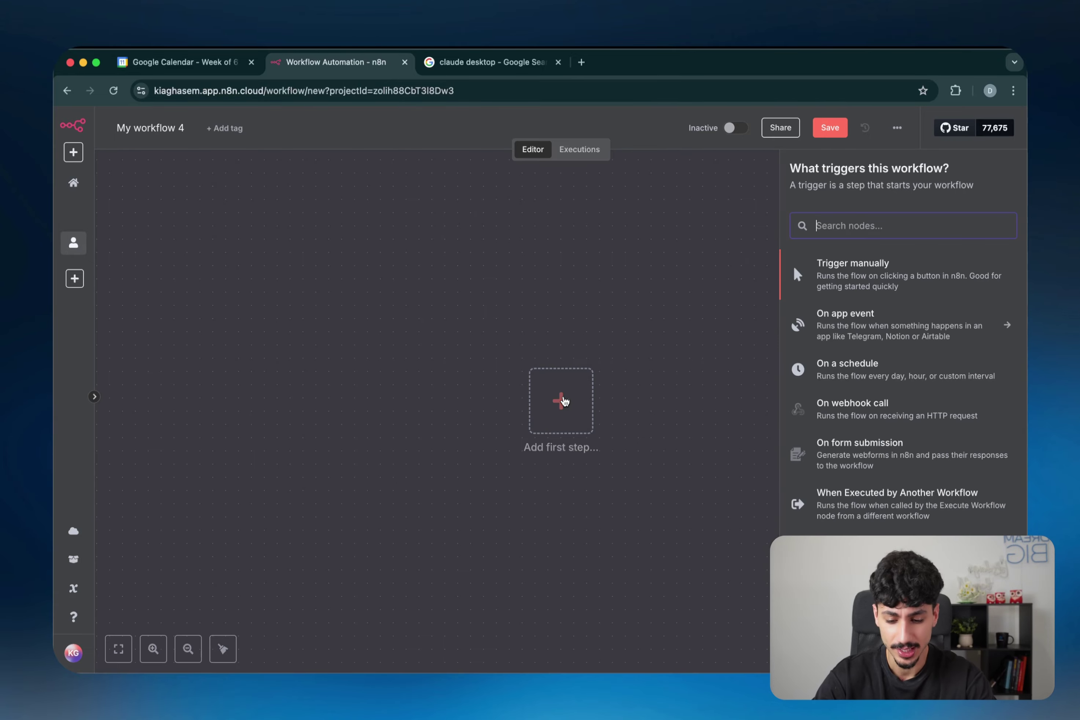
text(mcp sev)
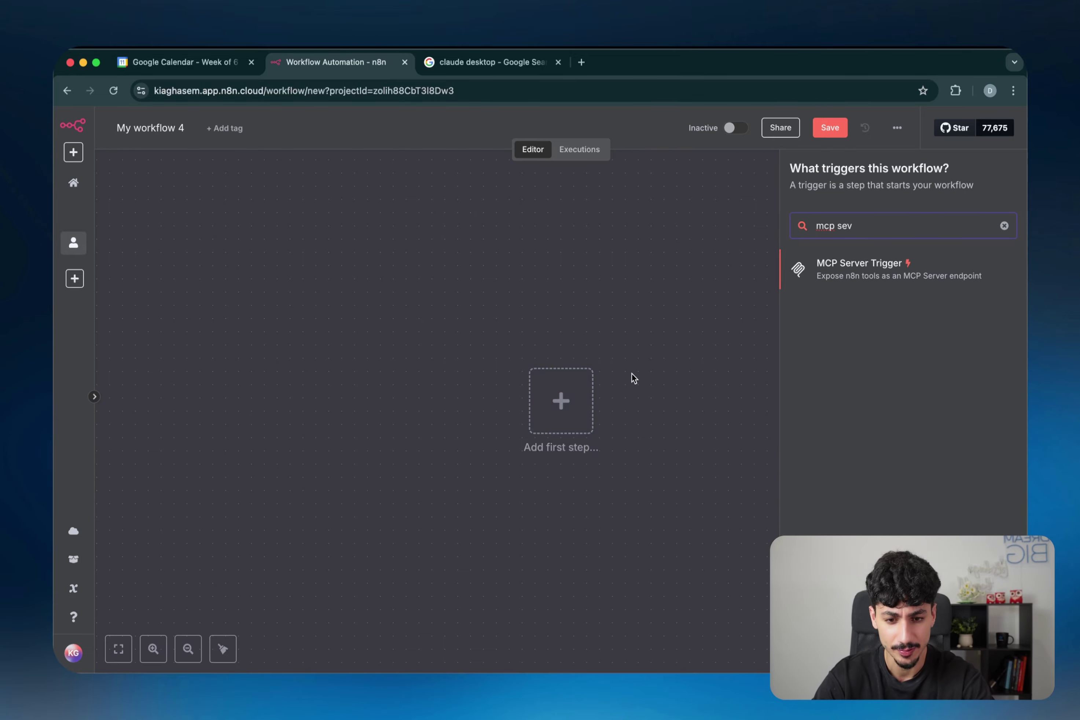
click(870, 271)
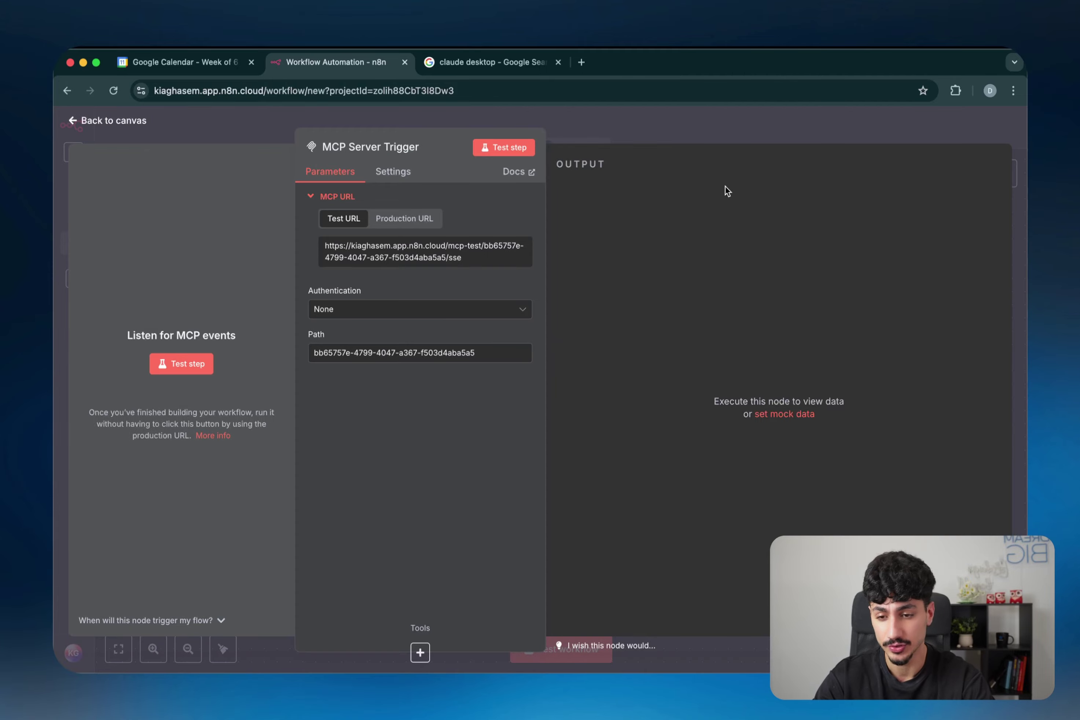
click(732, 140)
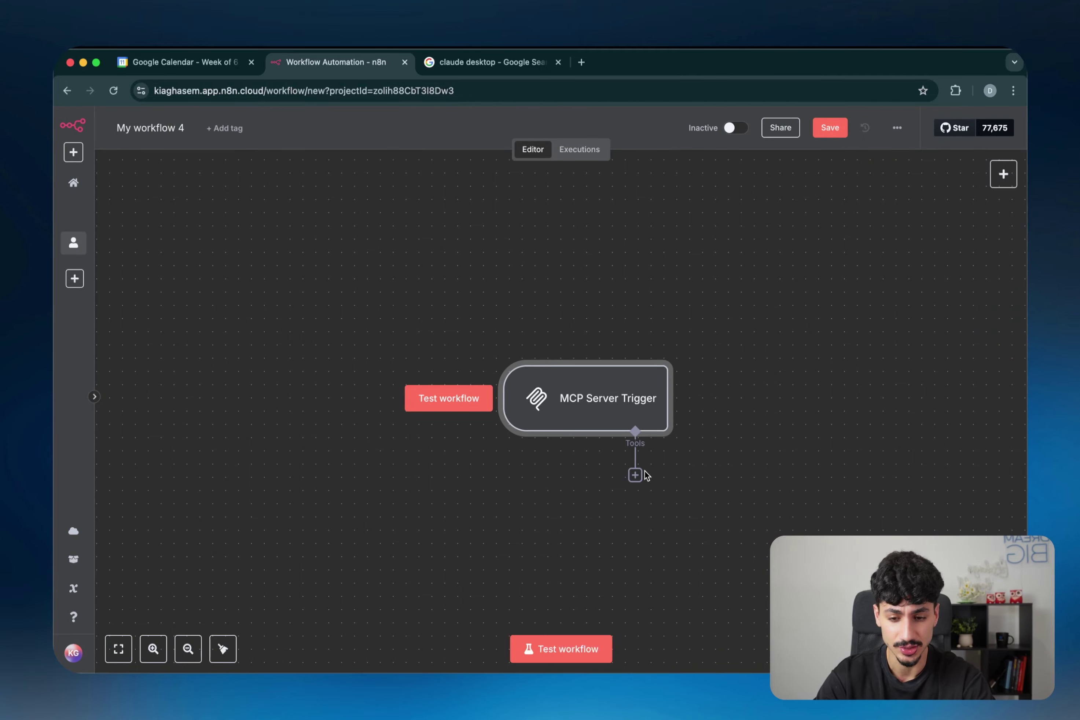
Step: Reopen the MCP Server Trigger to view its Production URL, then close it
scroll(635, 474, up, 5)
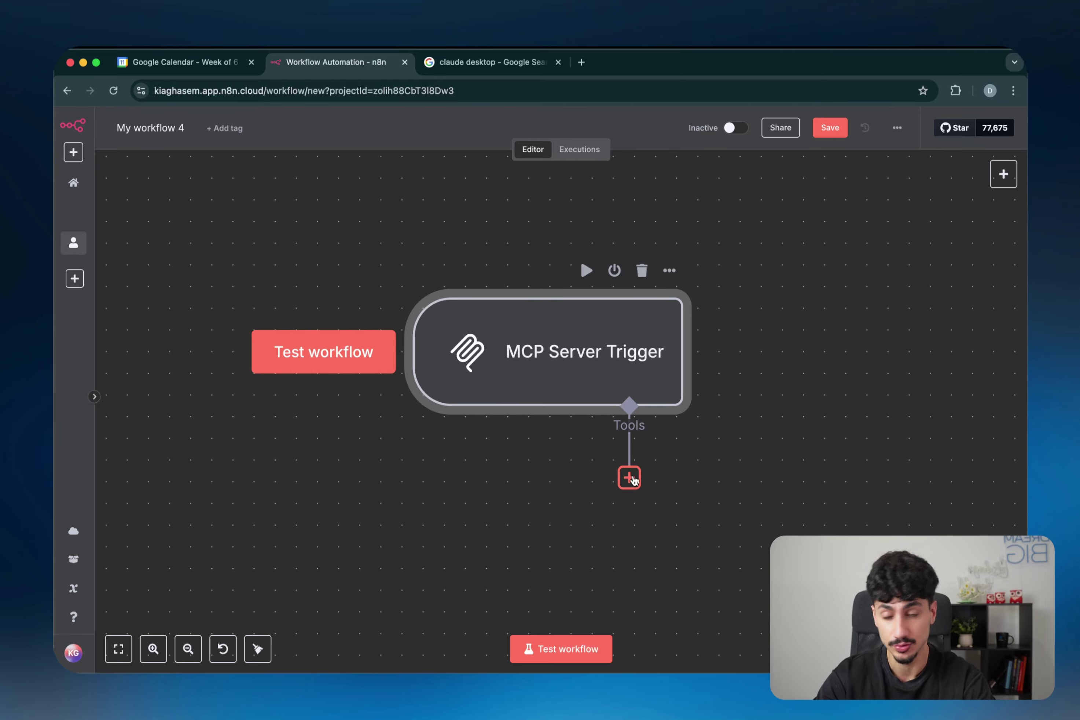
double_click(622, 345)
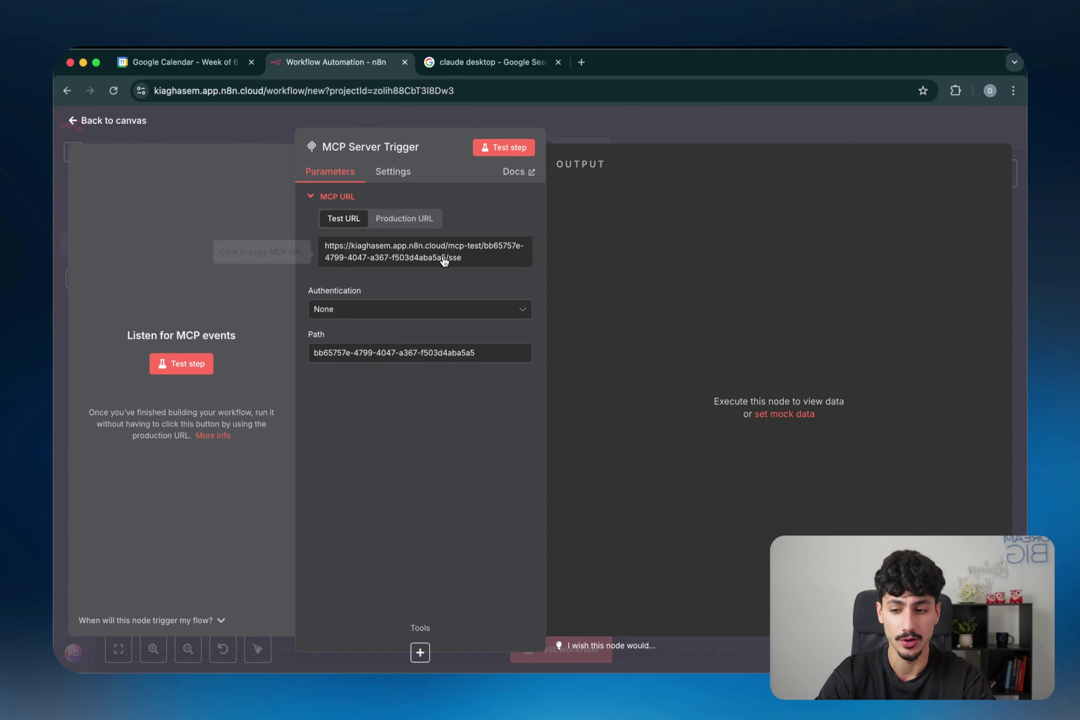
click(404, 228)
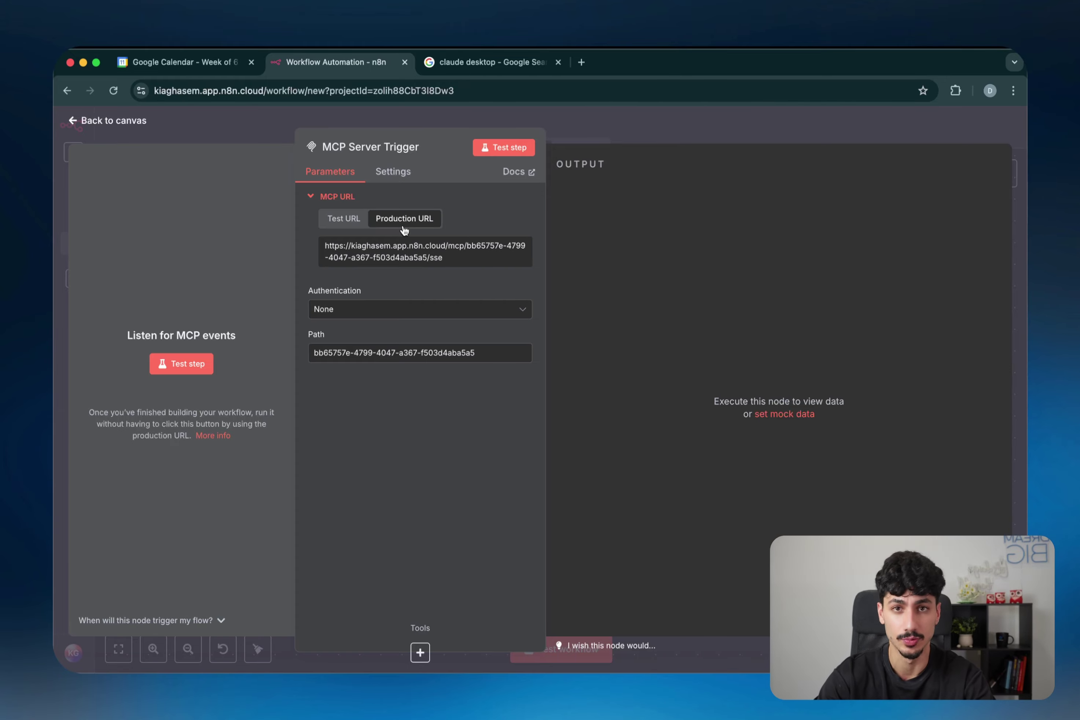
key(Escape)
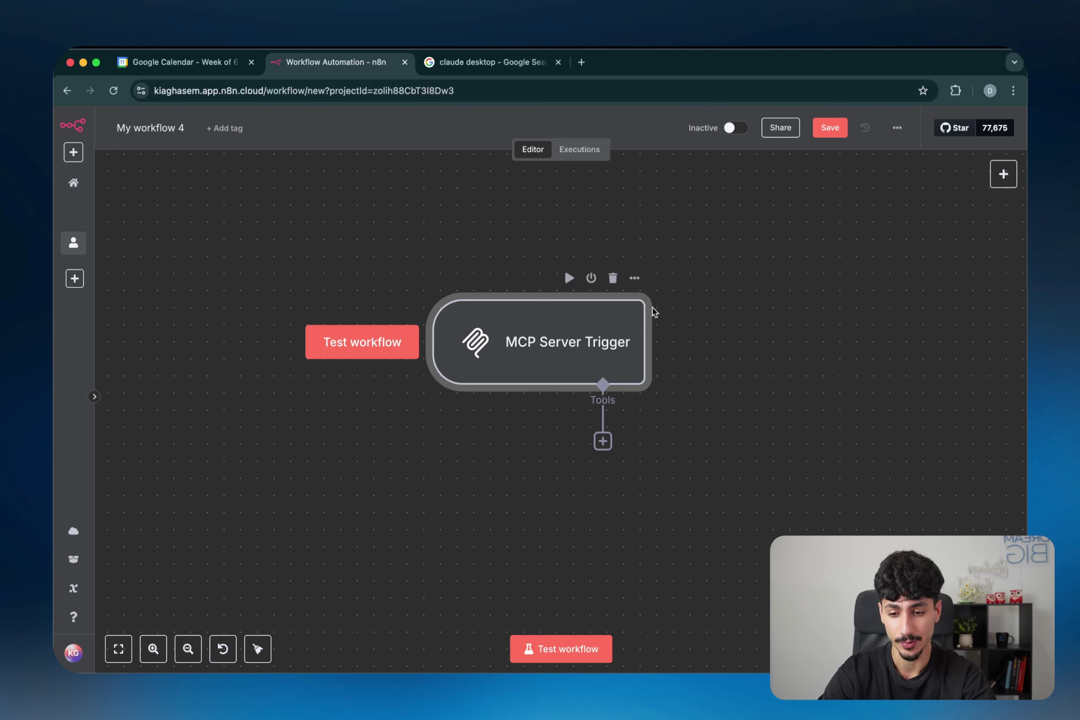
Step: Attach a Google Calendar Tool to the MCP Server Trigger
click(603, 442)
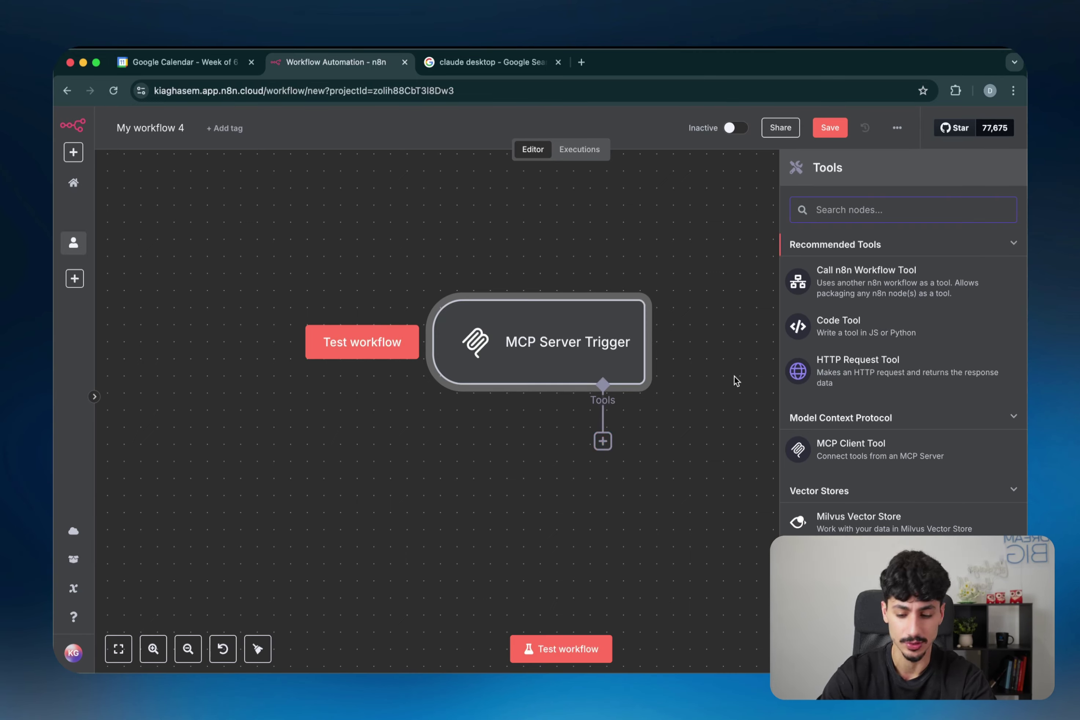
text(google calend)
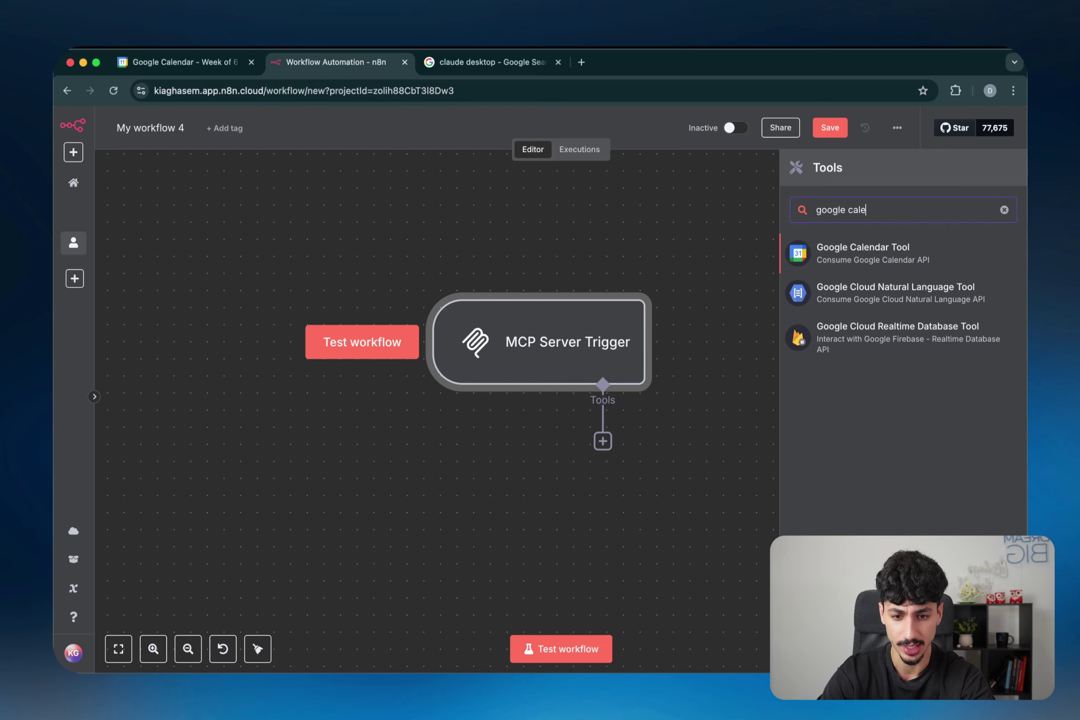
click(910, 264)
scroll(702, 313, down, 1)
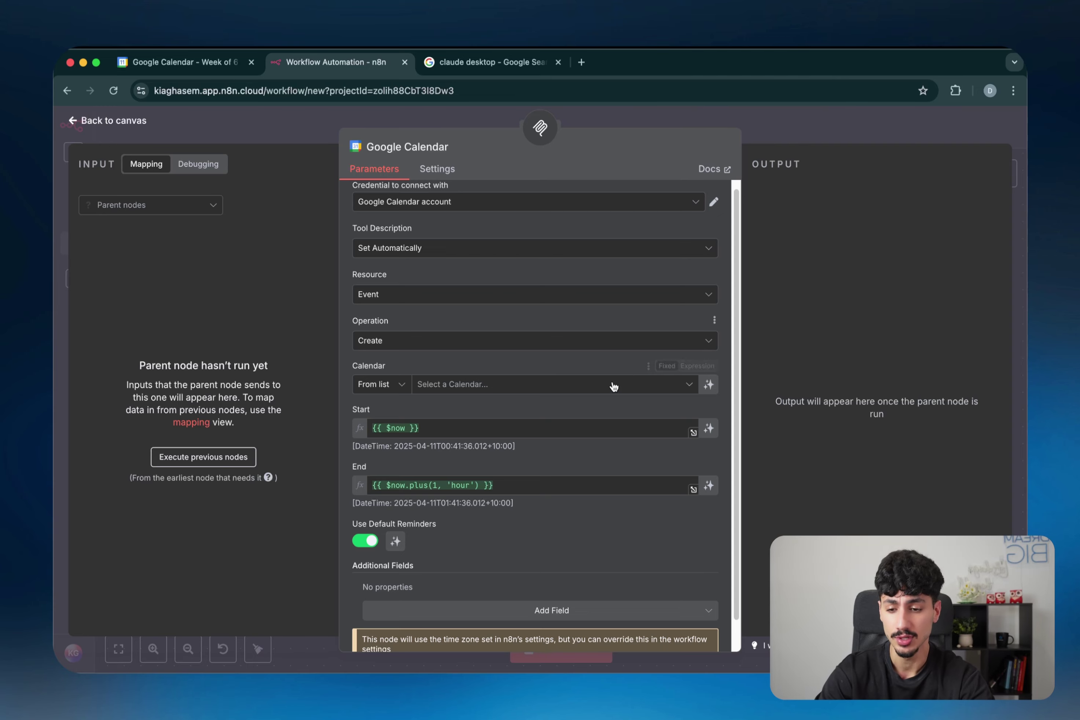
scroll(608, 394, down, 2)
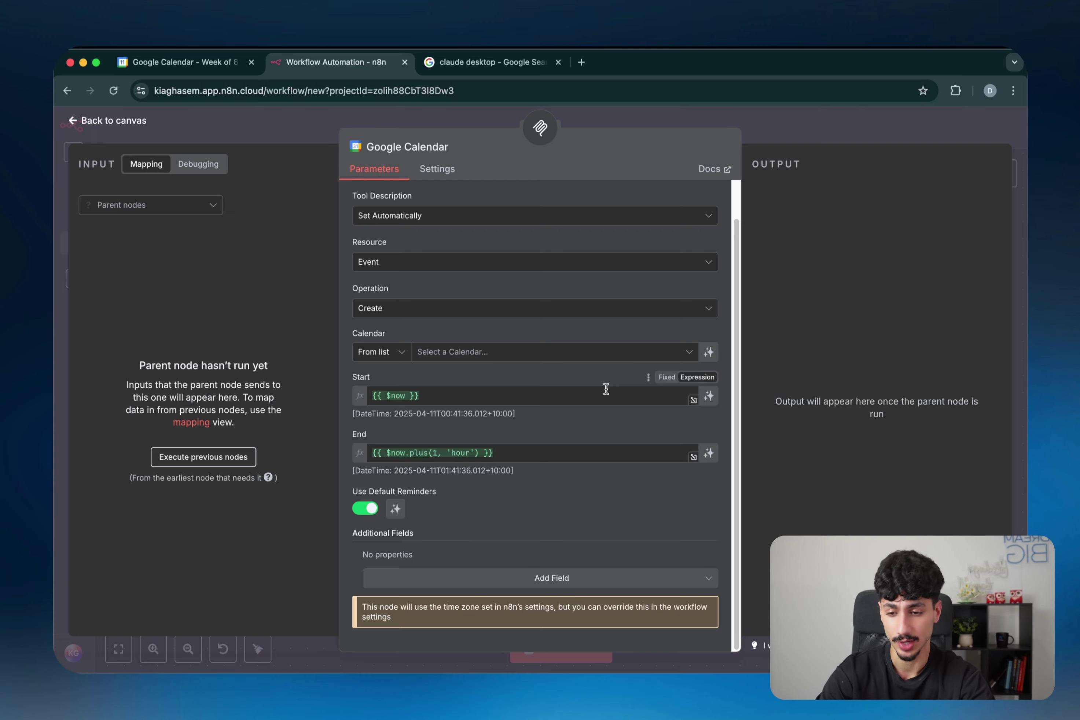
Step: Use the personal Gmail calendar and let the model define the event start and end times
click(553, 357)
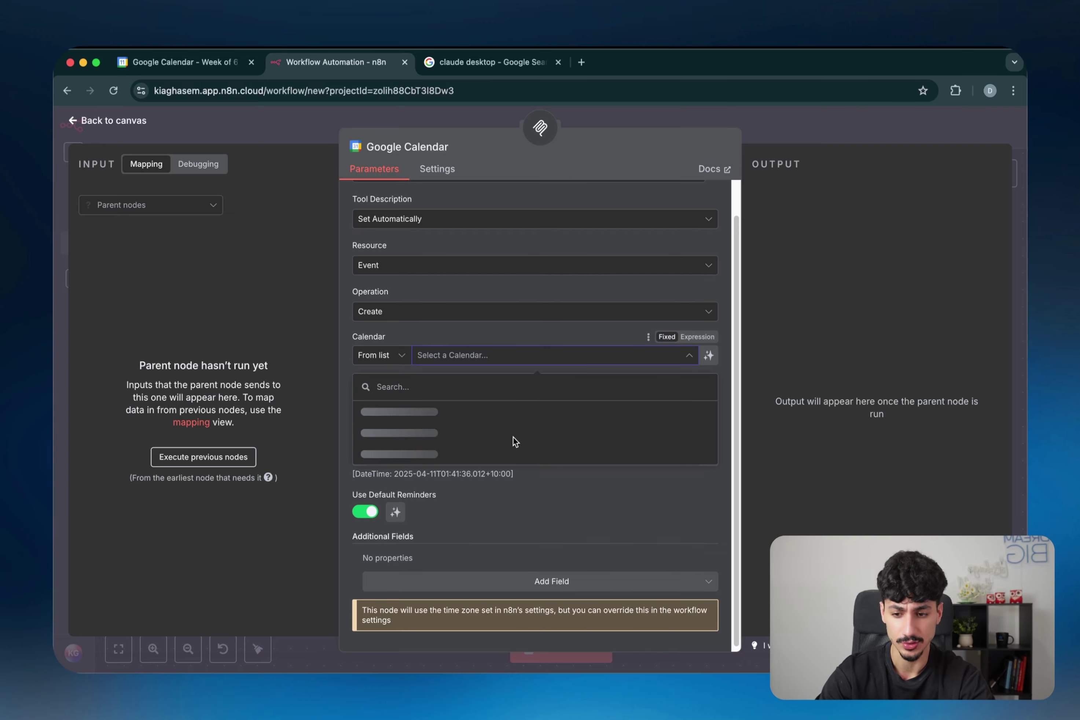
click(508, 433)
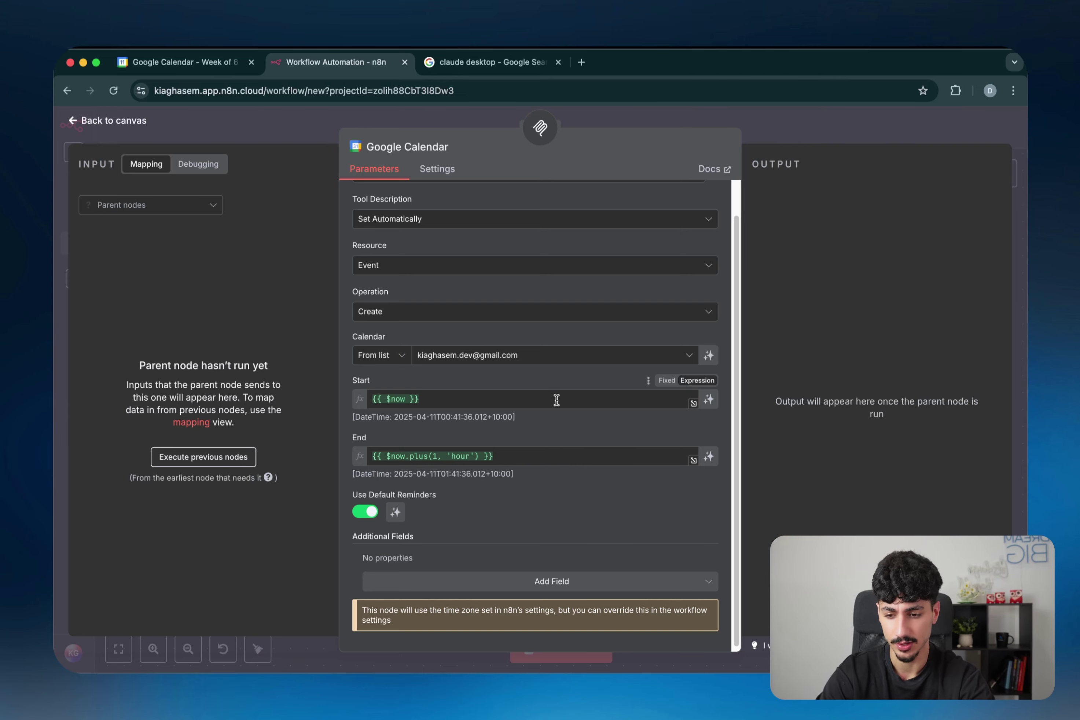
click(536, 400)
key(ctrl+a)
key(BackSpace)
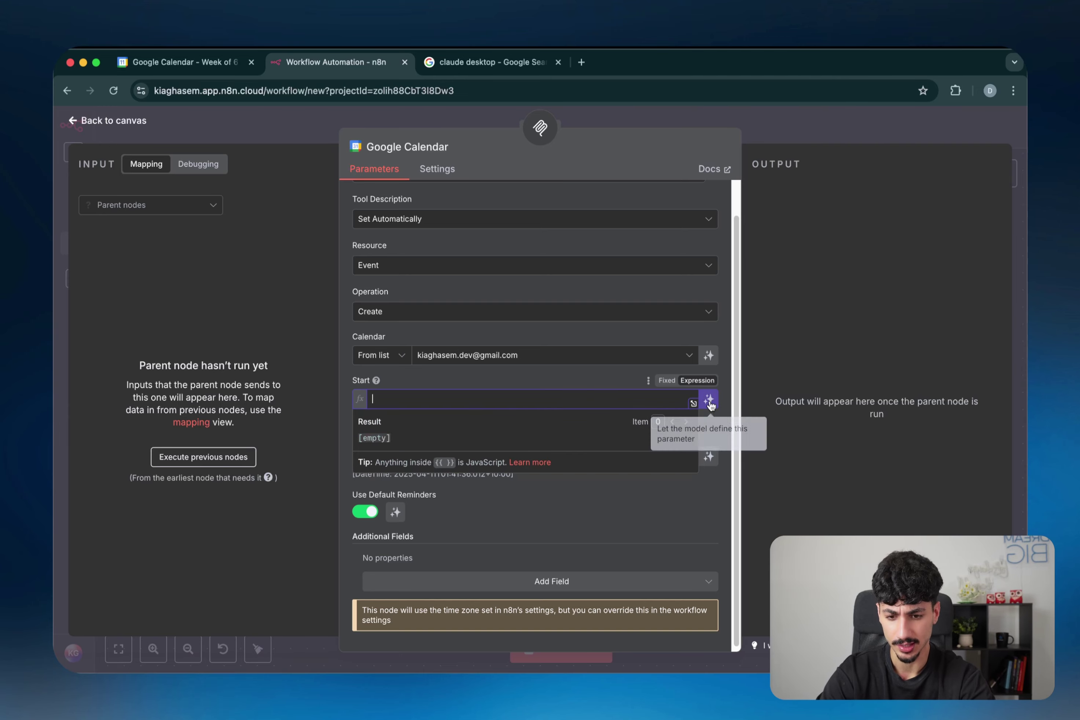
click(709, 400)
click(603, 457)
key(ctrl+a)
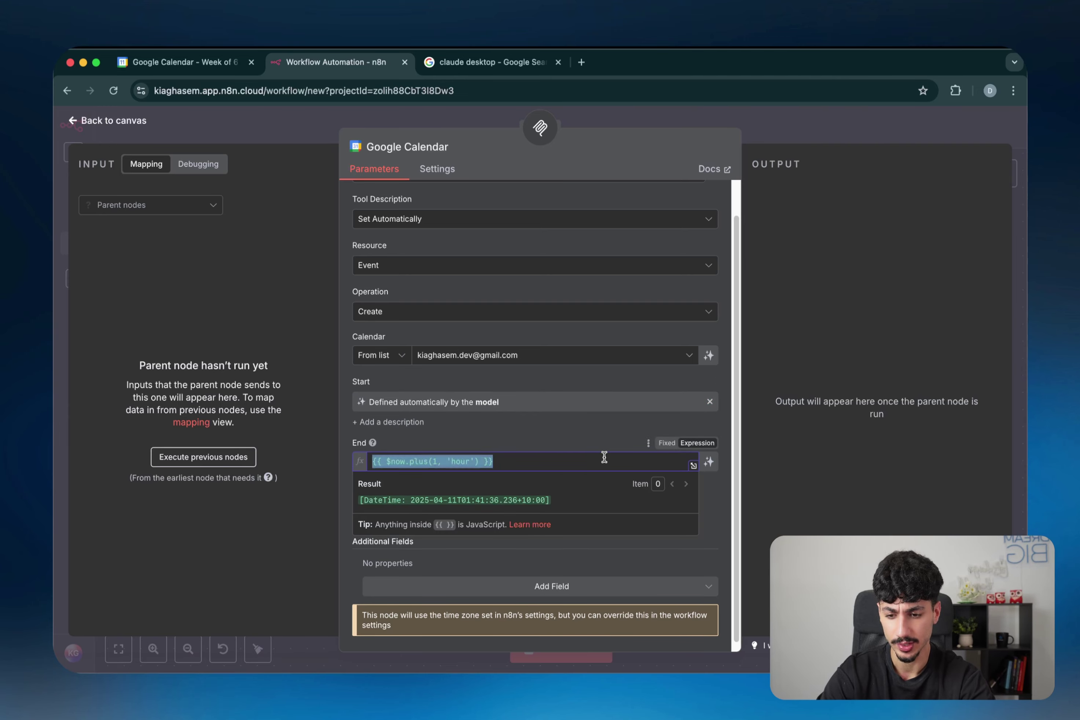
key(BackSpace)
click(710, 461)
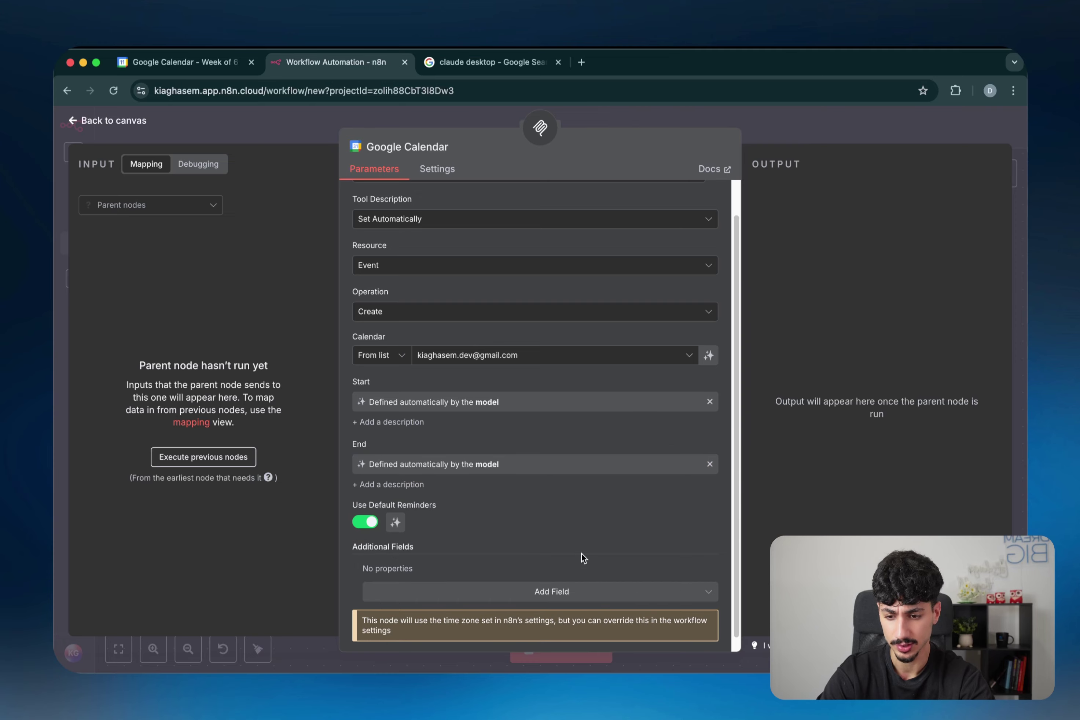
Step: Add an Attendees field with a fixed first attendee's e-mail and a model-defined second attendee
click(549, 579)
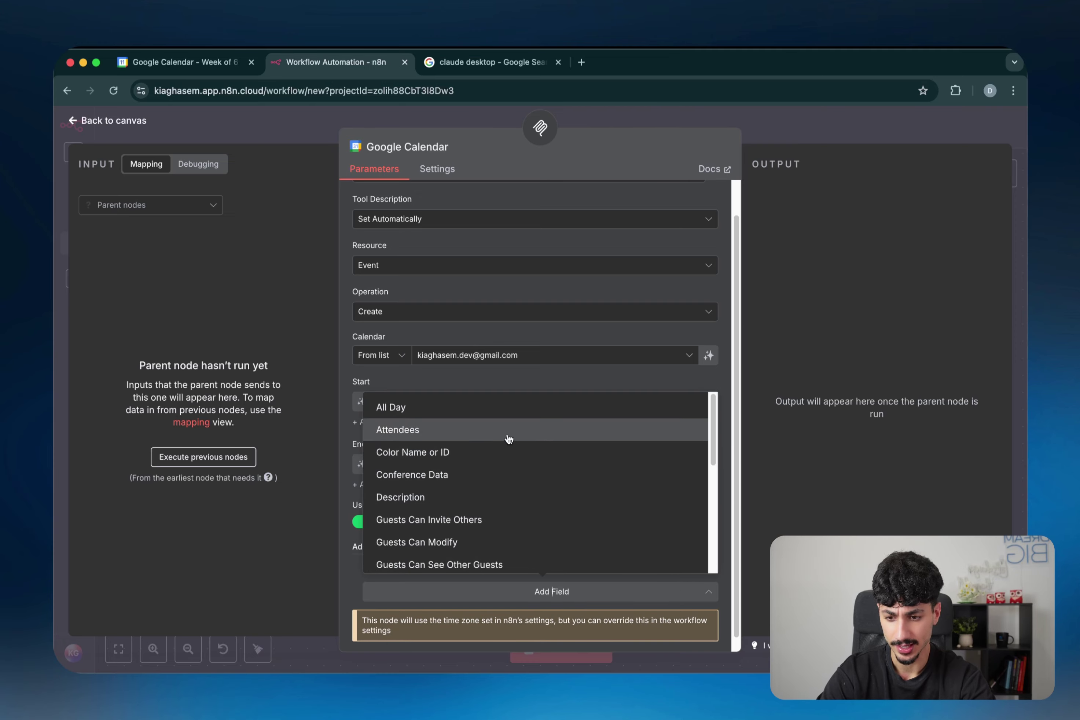
click(509, 431)
scroll(479, 544, down, 3)
click(463, 517)
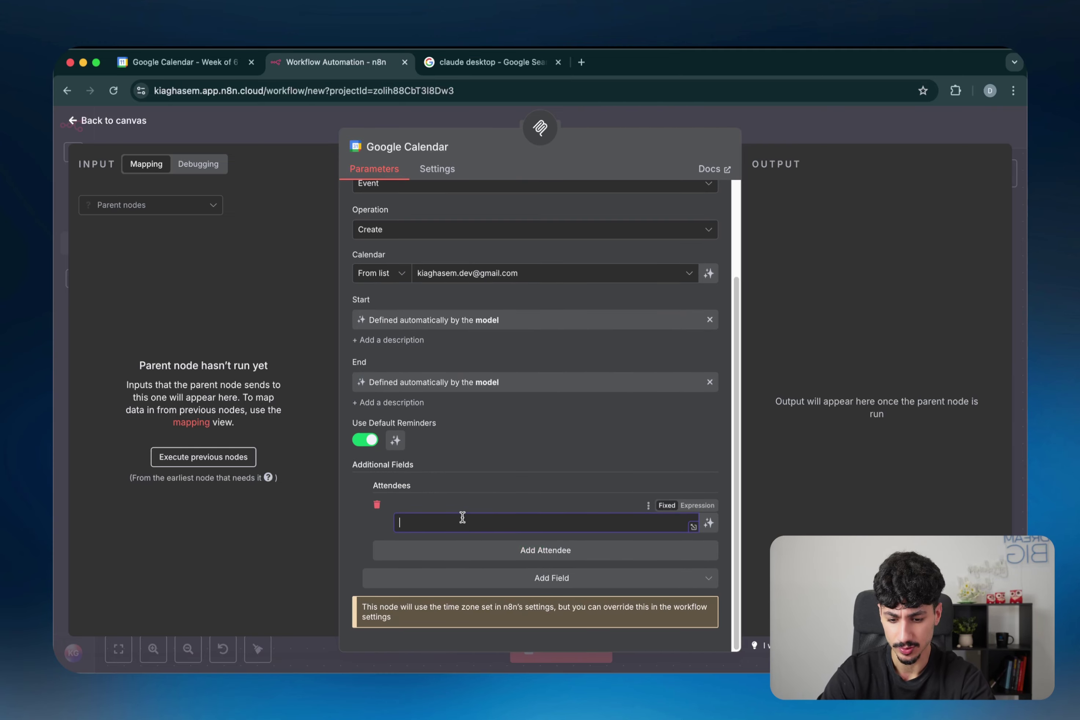
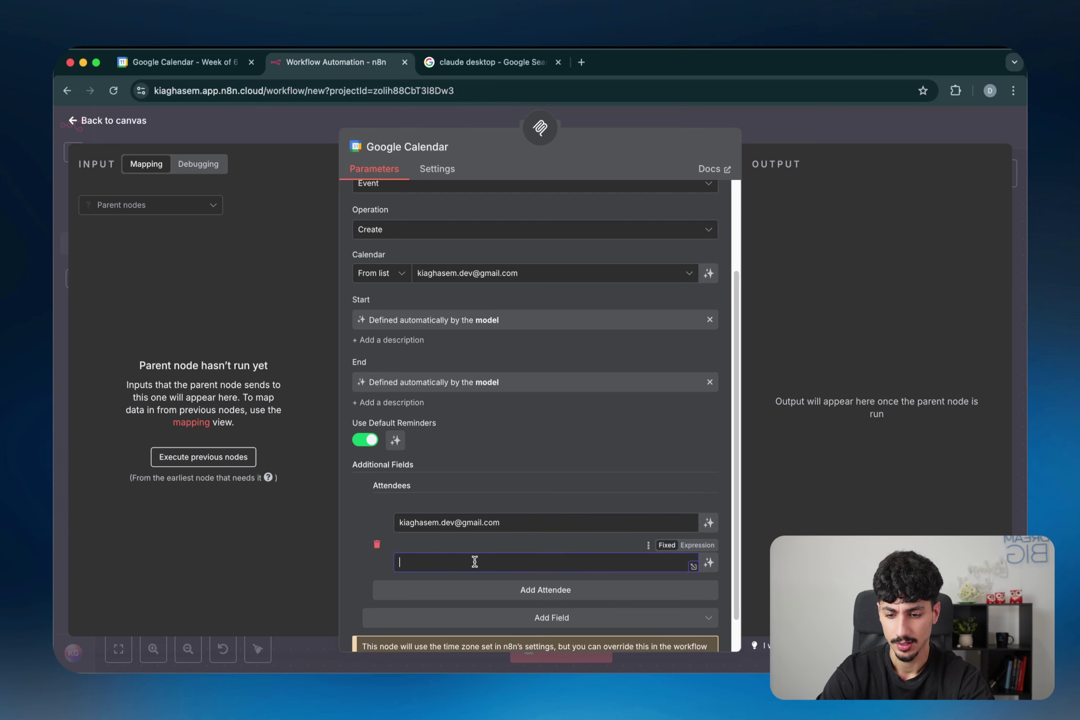
click(709, 563)
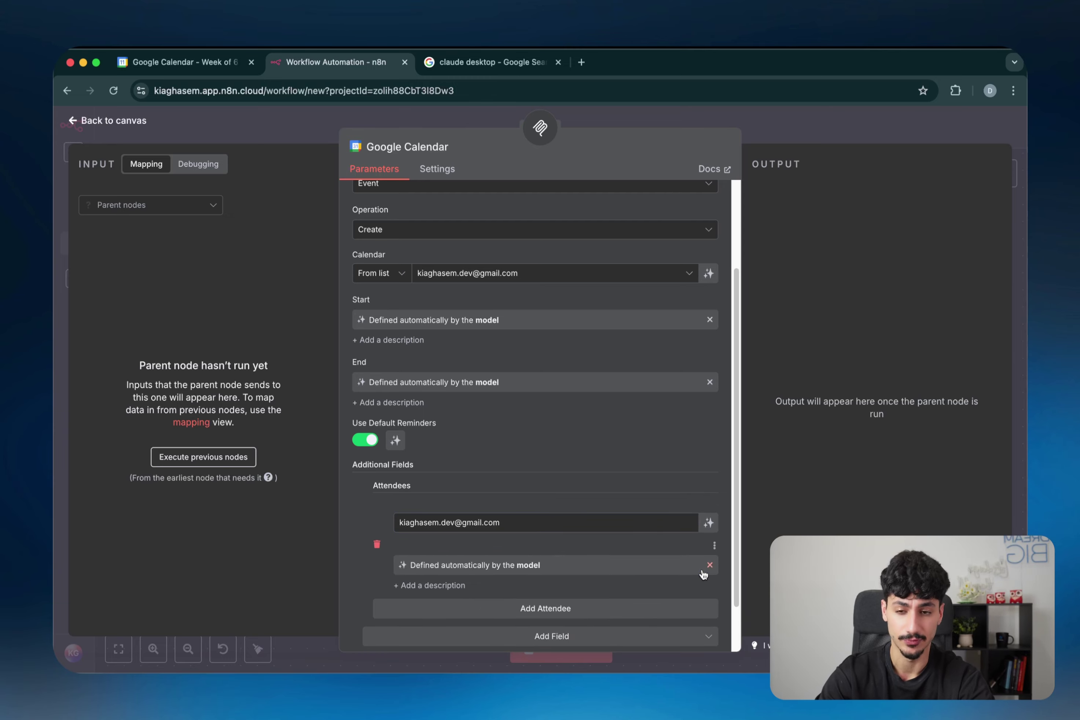
Step: Add a Summary field to the event and let the model define it
scroll(604, 552, down, 2)
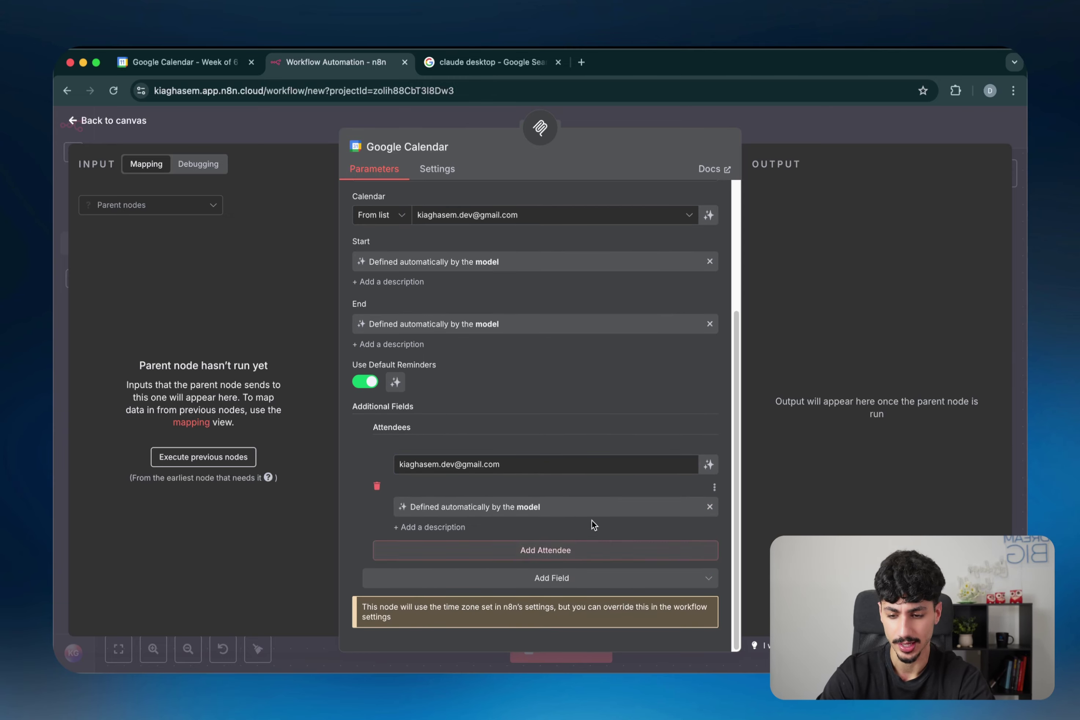
click(457, 581)
scroll(455, 565, down, 2)
text(summ)
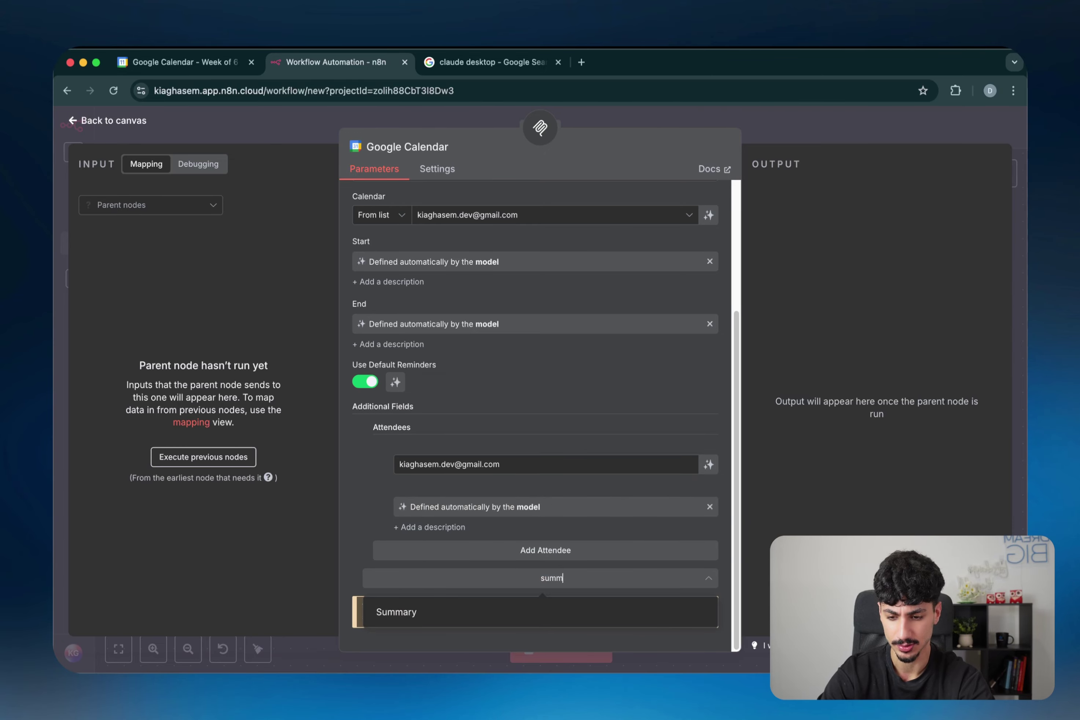
text(ary)
click(445, 617)
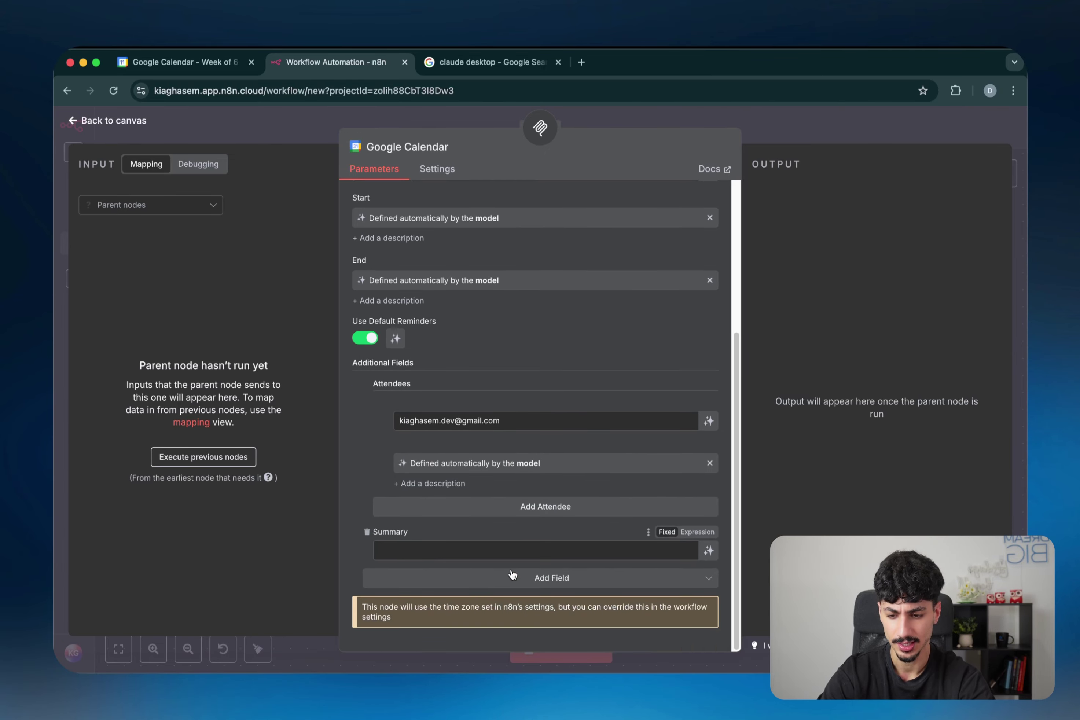
click(708, 551)
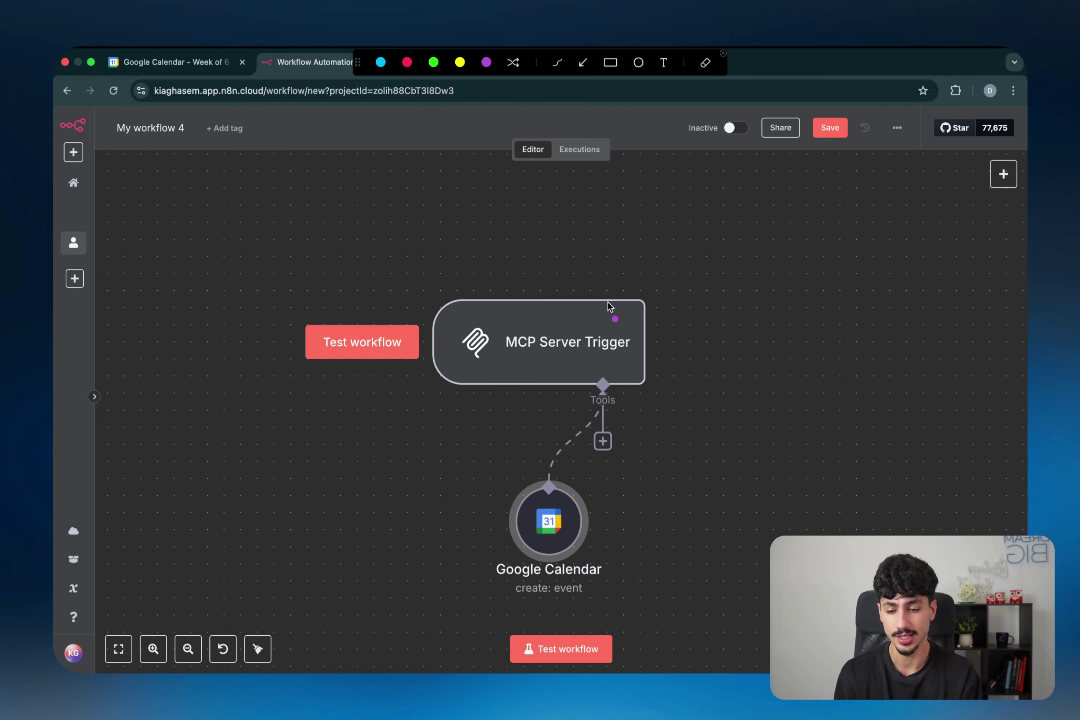
Step: Make a series of drags on the canvas around the MCP Server Trigger and its Google Calendar tool
mouse_move(623, 398)
mouse_down()
mouse_move(544, 400)
mouse_move(700, 336)
mouse_move(572, 460)
mouse_up()
mouse_move(590, 552)
mouse_down()
mouse_move(624, 501)
mouse_move(602, 520)
mouse_move(613, 502)
mouse_move(625, 516)
mouse_up()
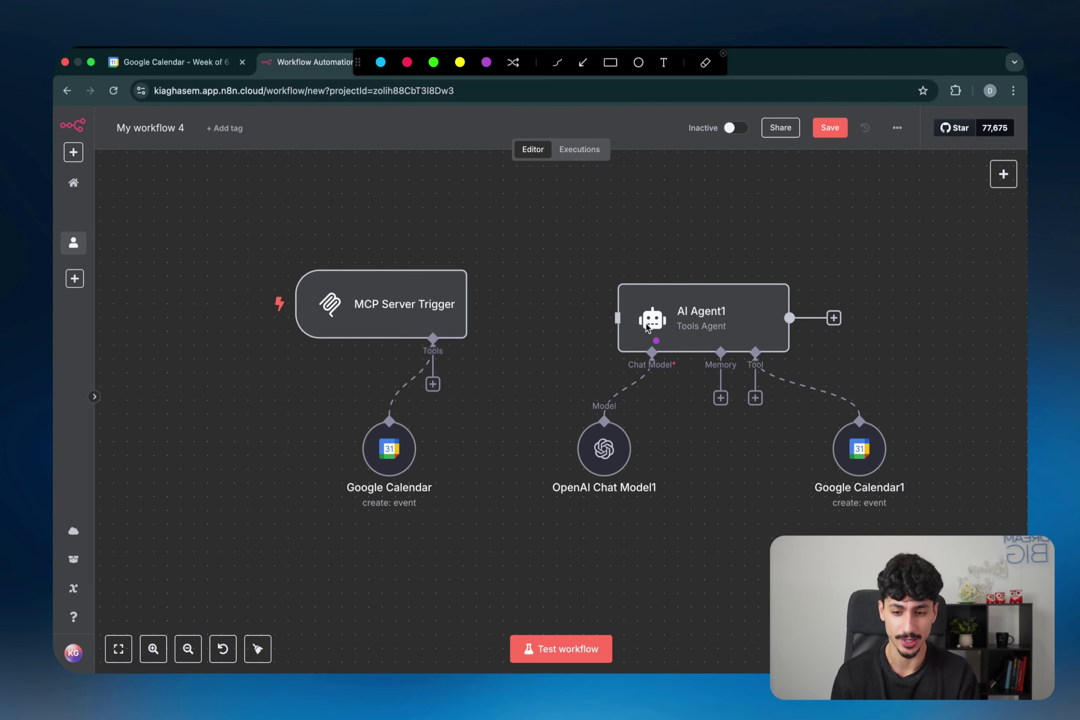
drag(749, 358, 869, 434)
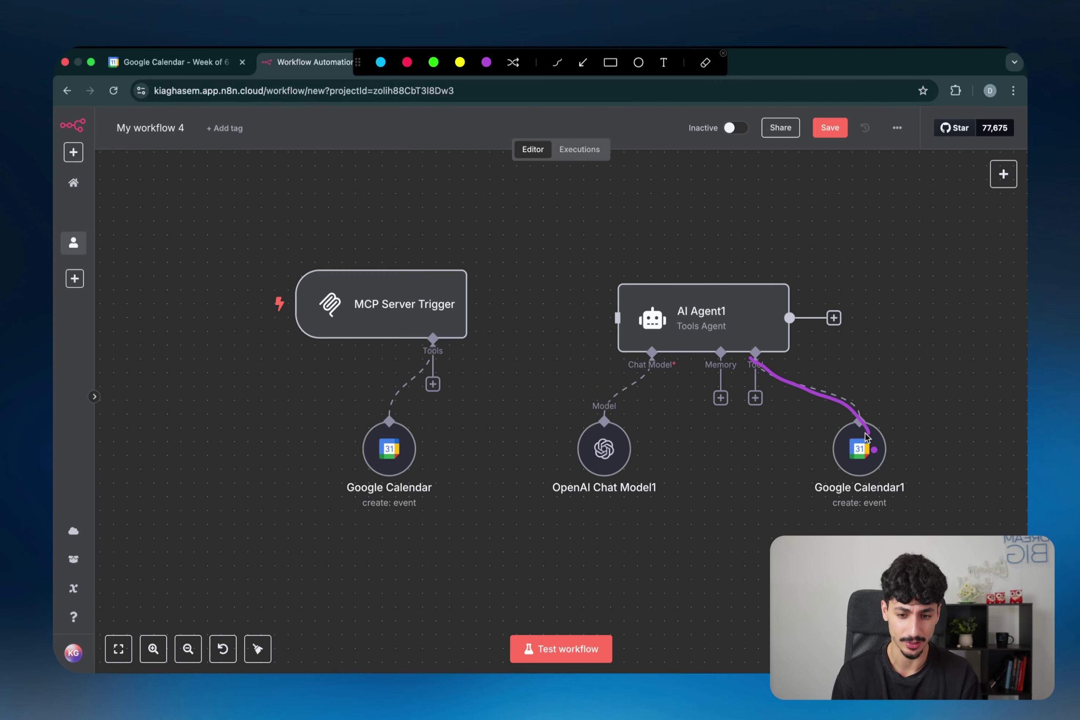
drag(438, 349, 386, 415)
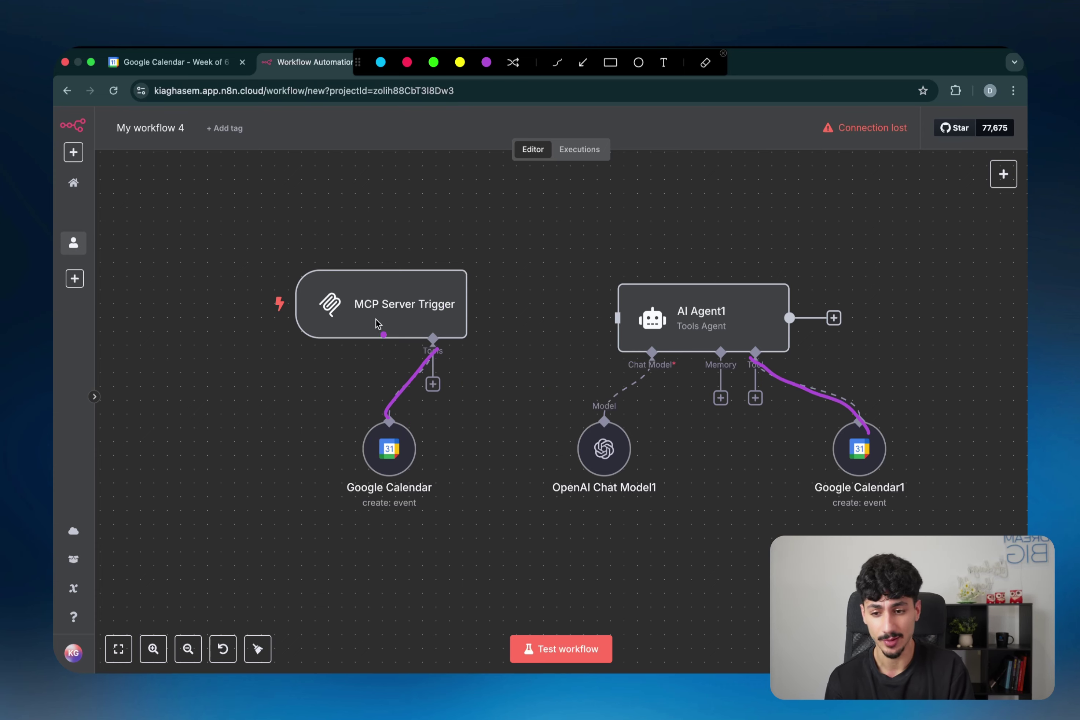
drag(351, 317, 444, 317)
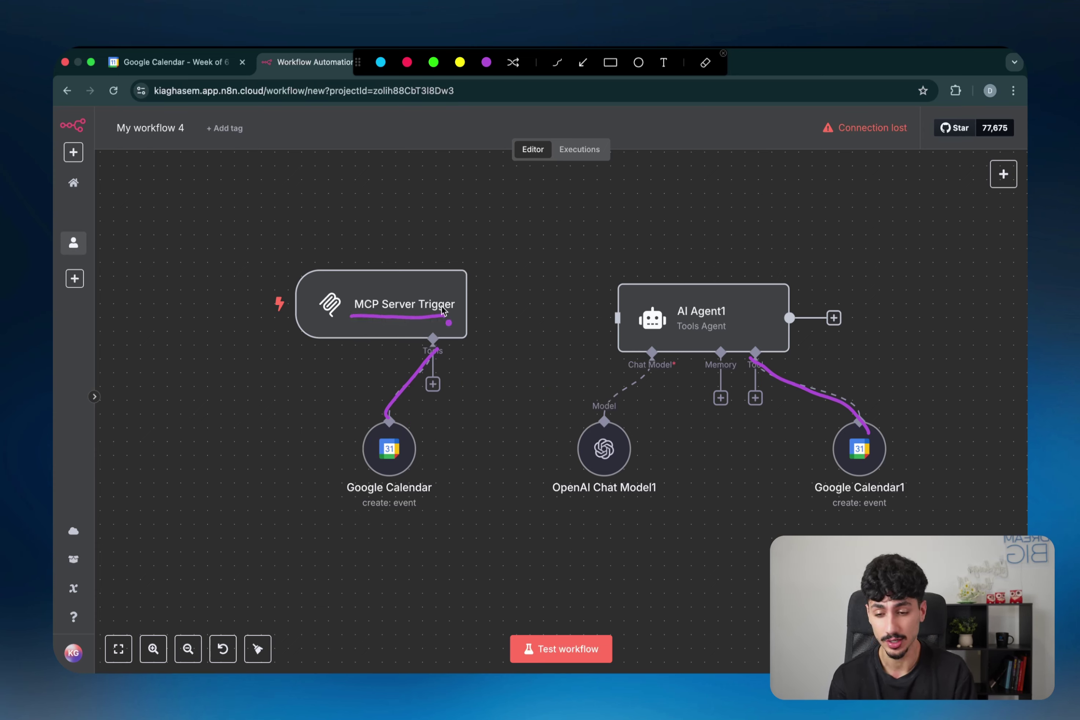
mouse_move(634, 506)
mouse_down()
mouse_move(602, 403)
mouse_move(652, 494)
mouse_up()
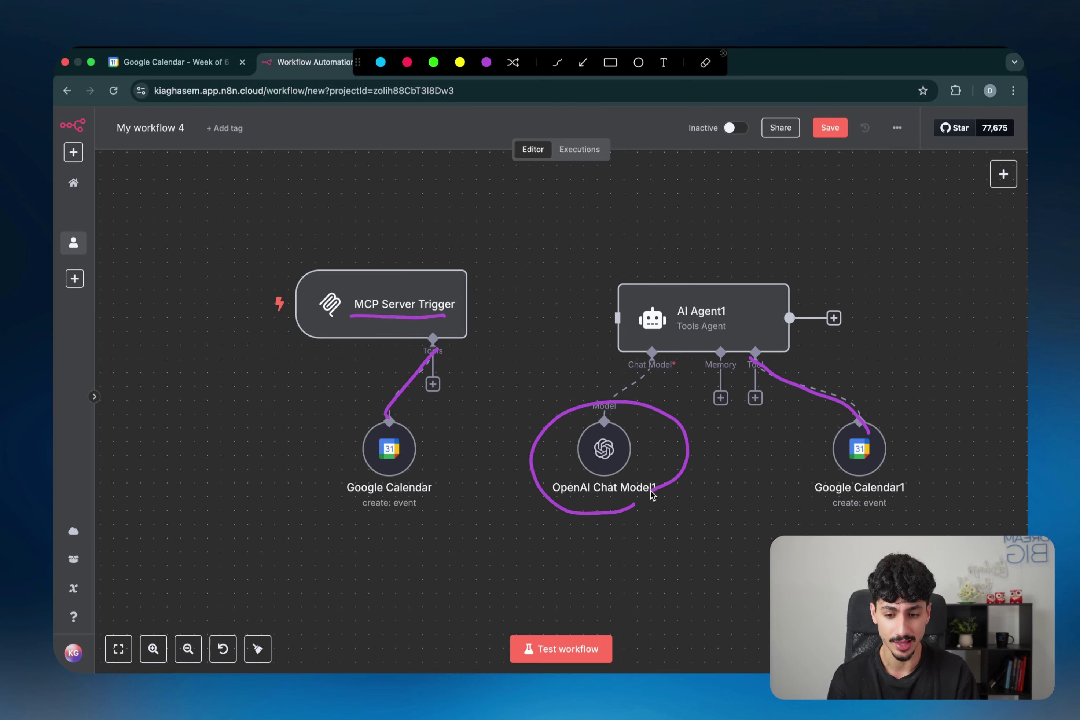
mouse_move(290, 323)
mouse_down()
mouse_move(191, 318)
mouse_move(171, 377)
mouse_up()
mouse_move(195, 352)
mouse_down()
mouse_move(186, 369)
mouse_move(219, 365)
mouse_move(198, 397)
mouse_move(291, 331)
mouse_up()
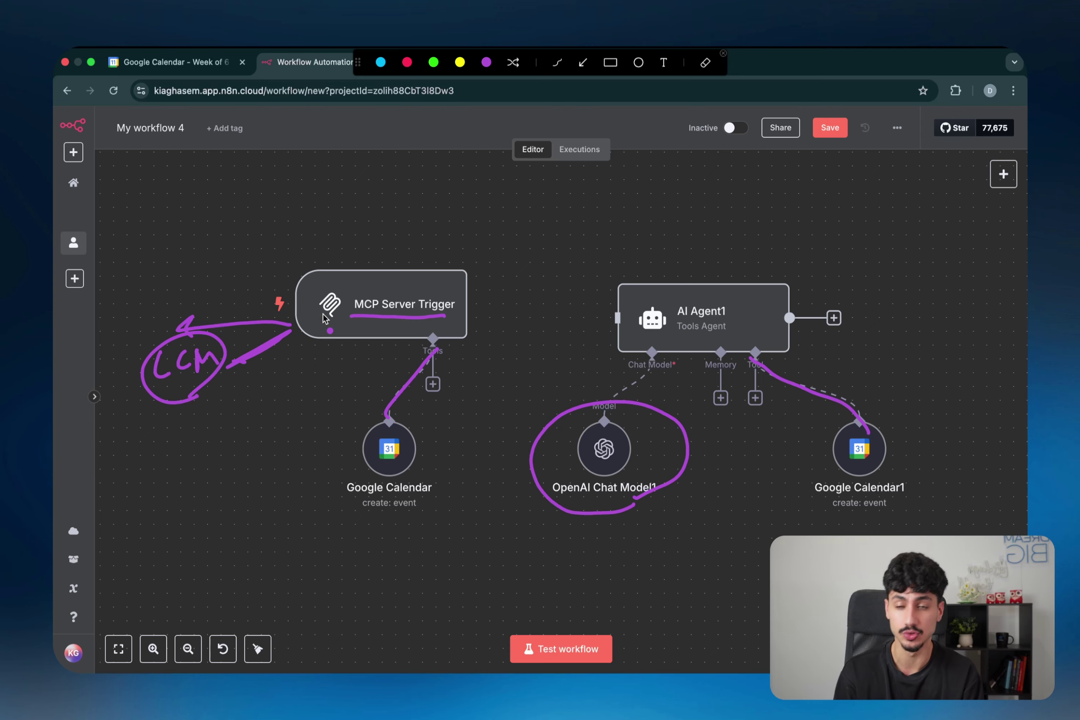
mouse_move(439, 339)
mouse_down()
mouse_move(407, 509)
mouse_move(453, 407)
mouse_up()
click(463, 418)
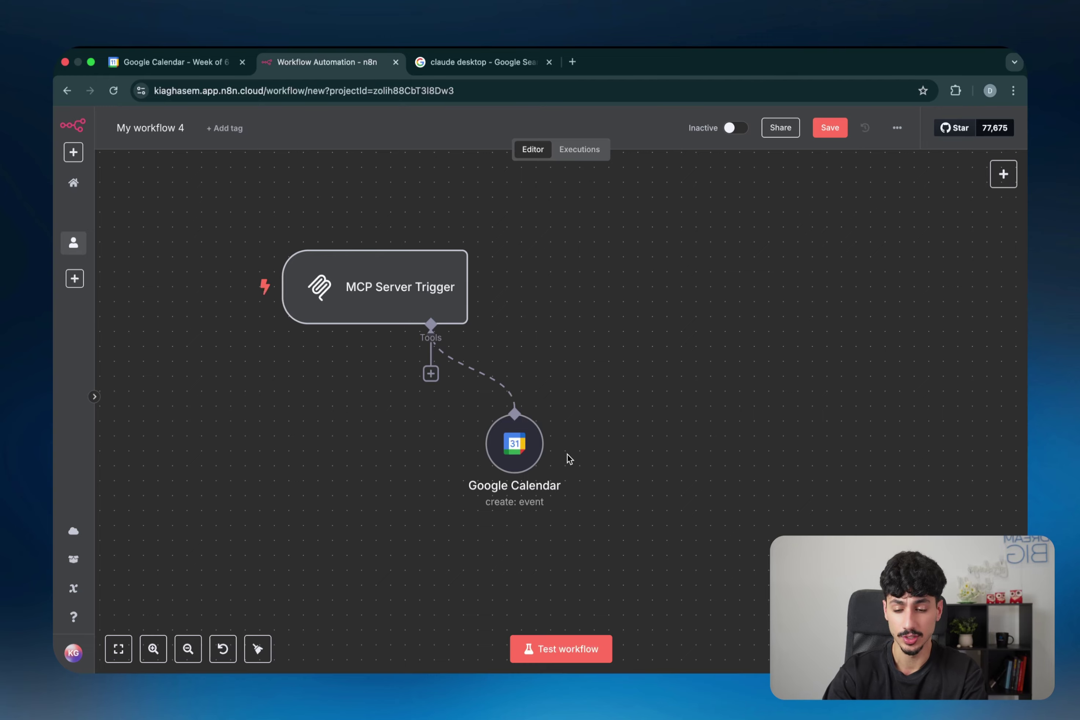
Step: Rename the Google Calendar node to 'create Event' and save the workflow
click(513, 395)
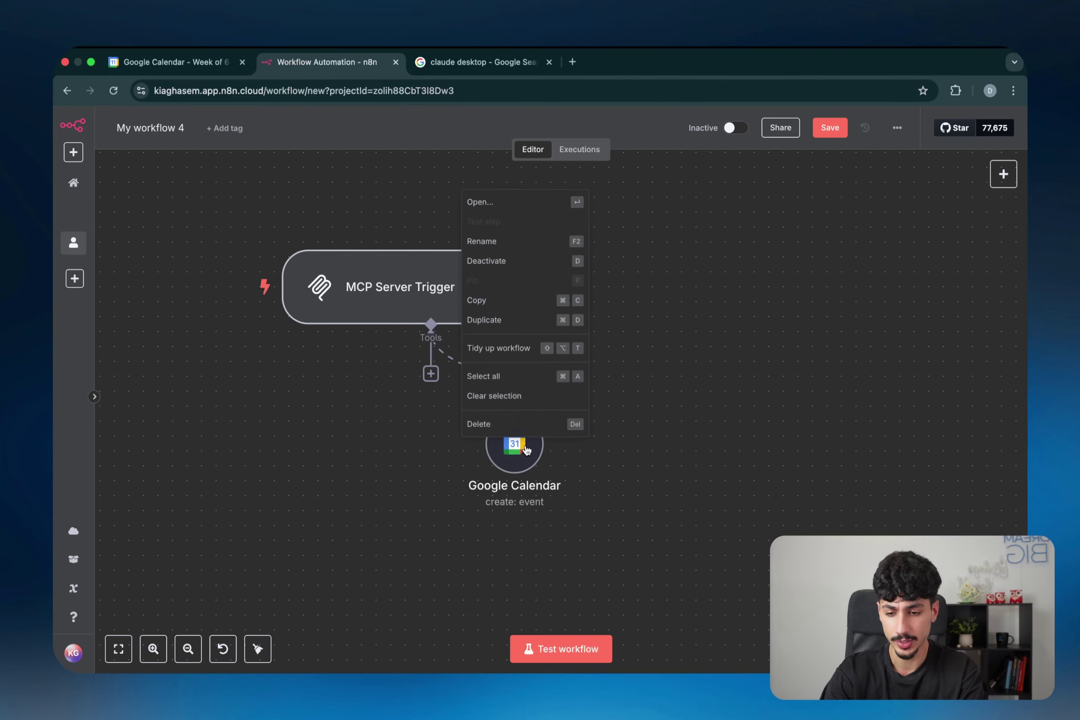
click(505, 238)
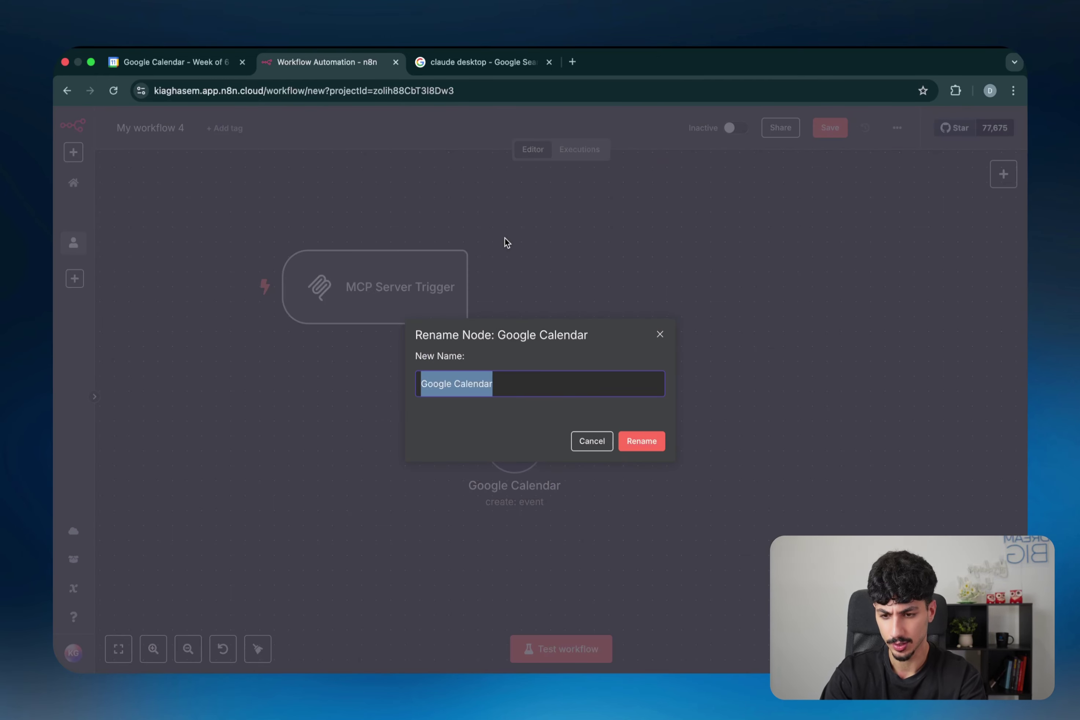
text(create Even)
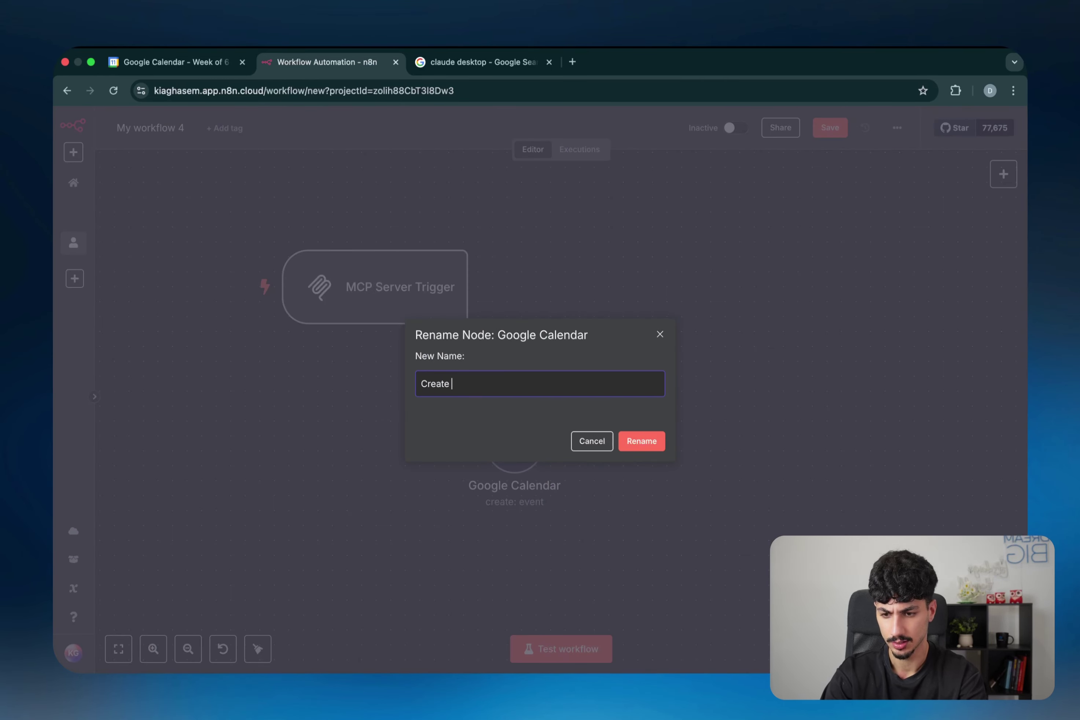
text(t)
key(Return)
key(ctrl+s)
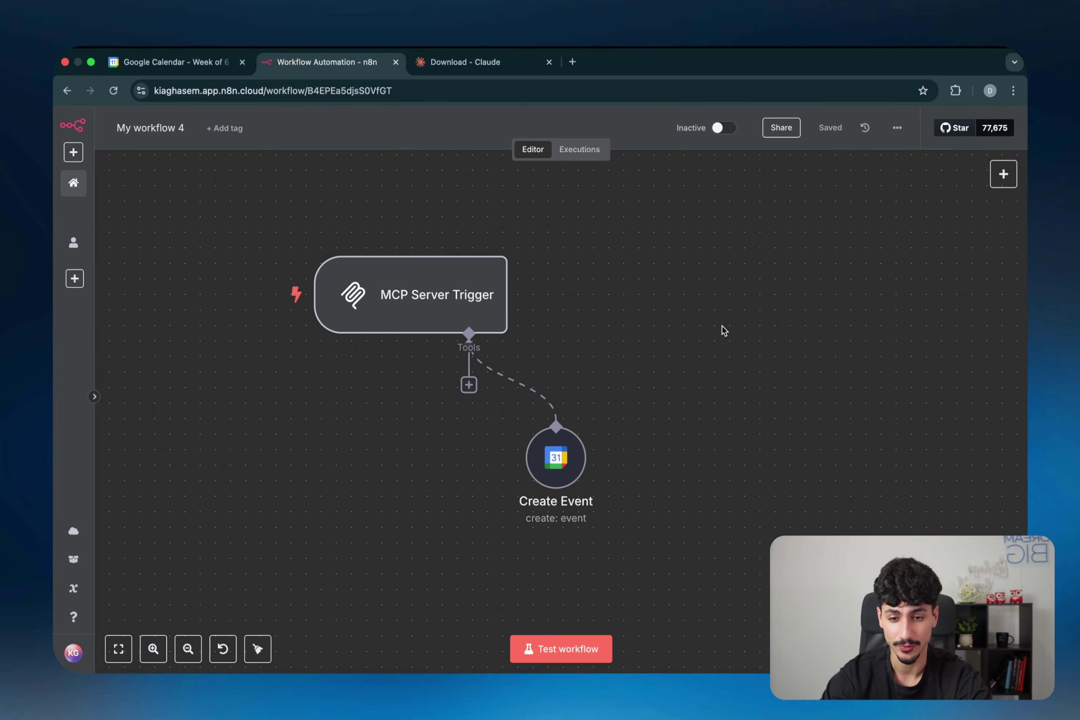
Step: Switch the workflow to active and dismiss the activation notice
click(721, 128)
click(653, 425)
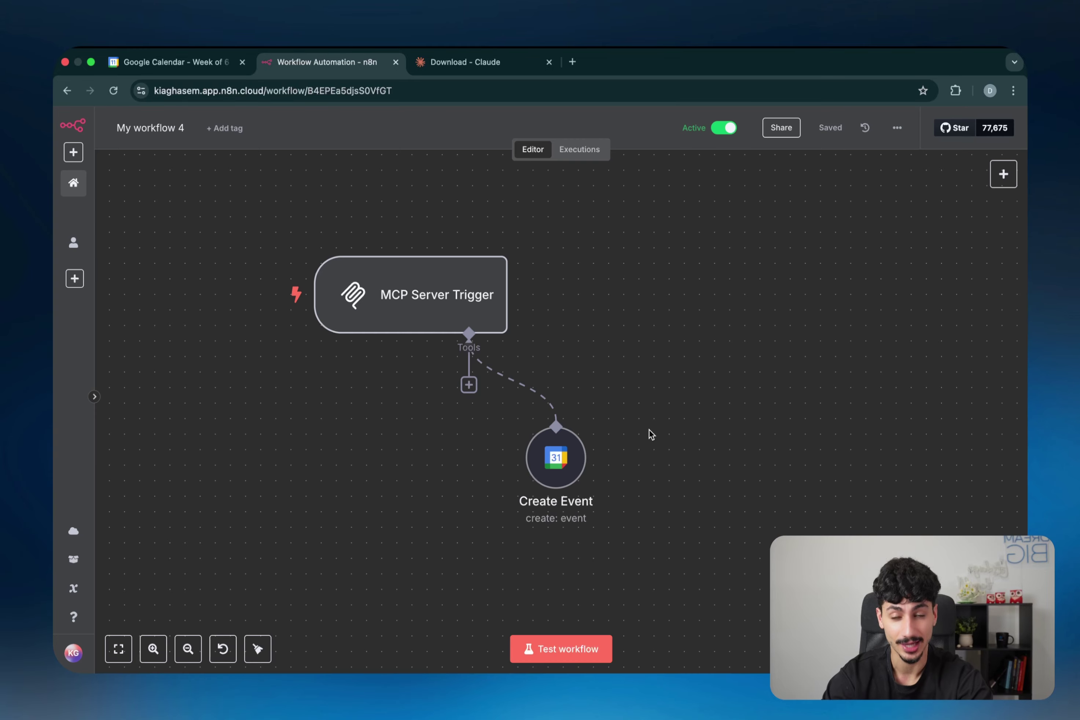
mouse_move(587, 414)
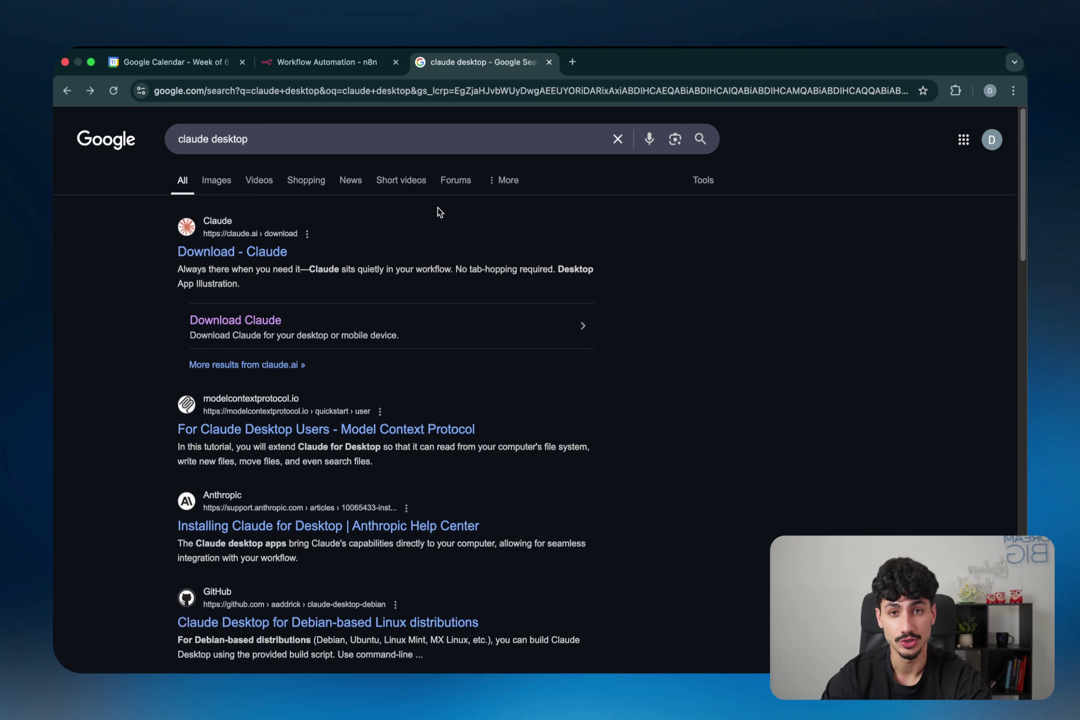
Step: Open the Download Claude page from the Google search results
click(246, 323)
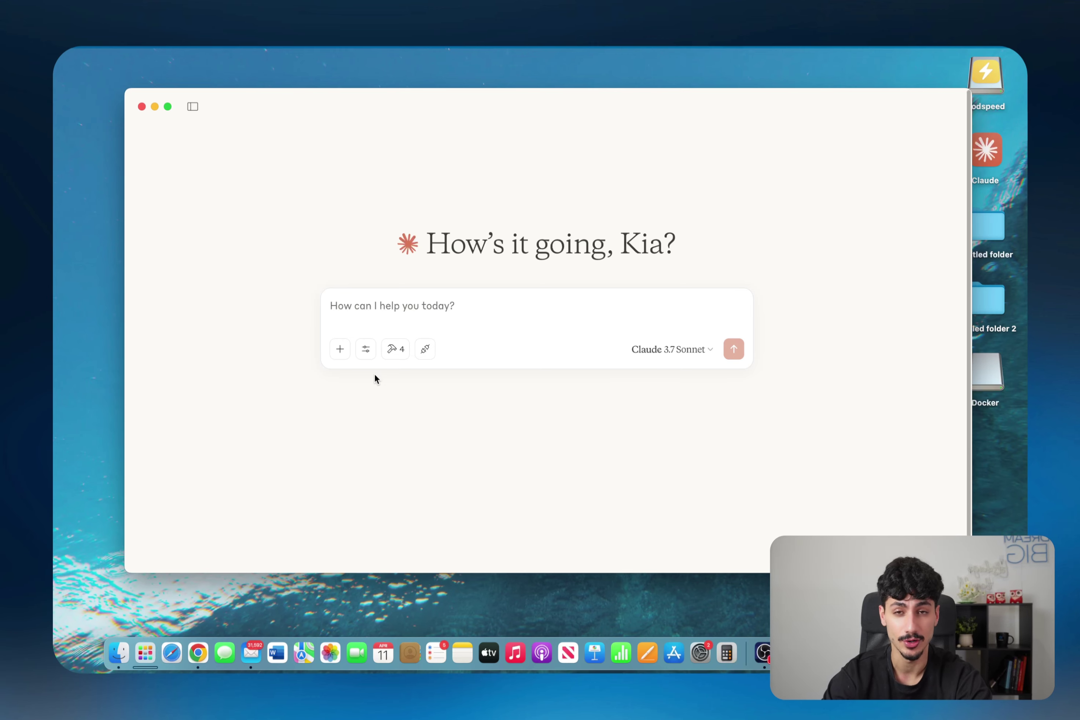
Step: In Claude's Settings, open the Developer section and reveal claude_desktop_config.json via Edit Config
click(377, 313)
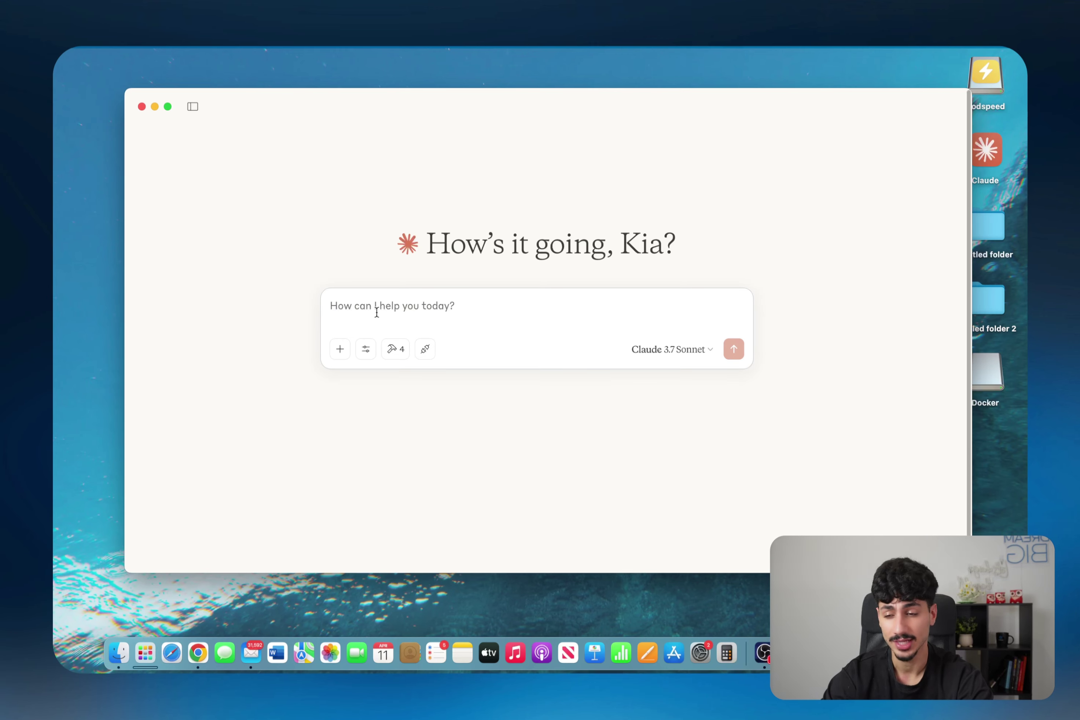
click(108, 47)
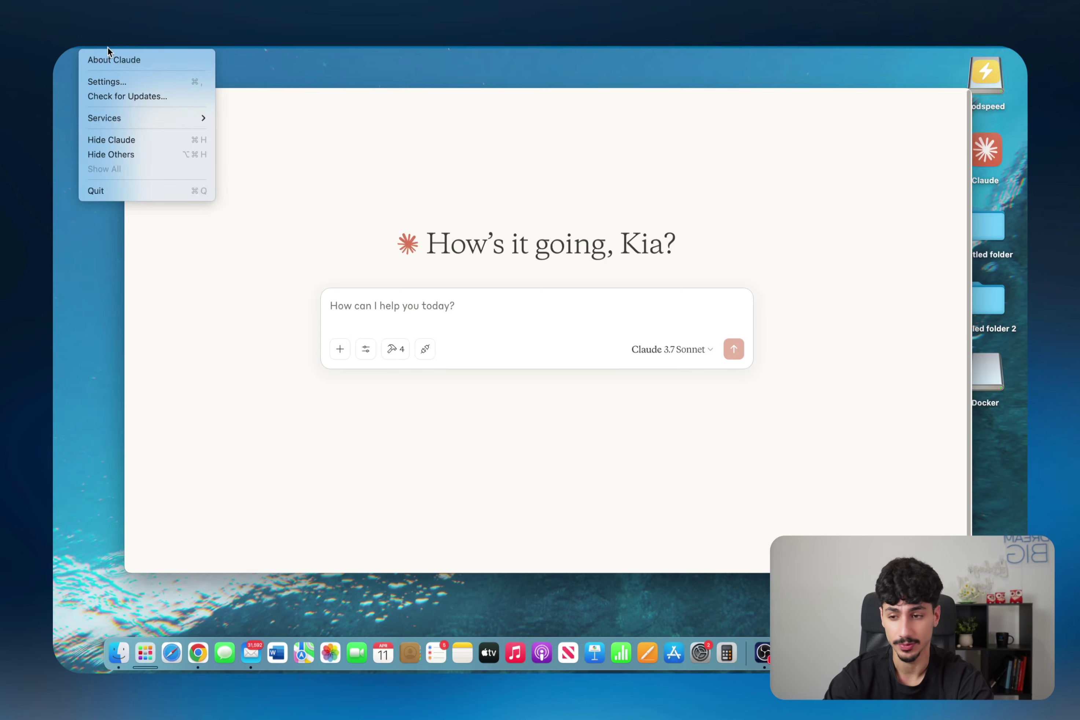
click(117, 82)
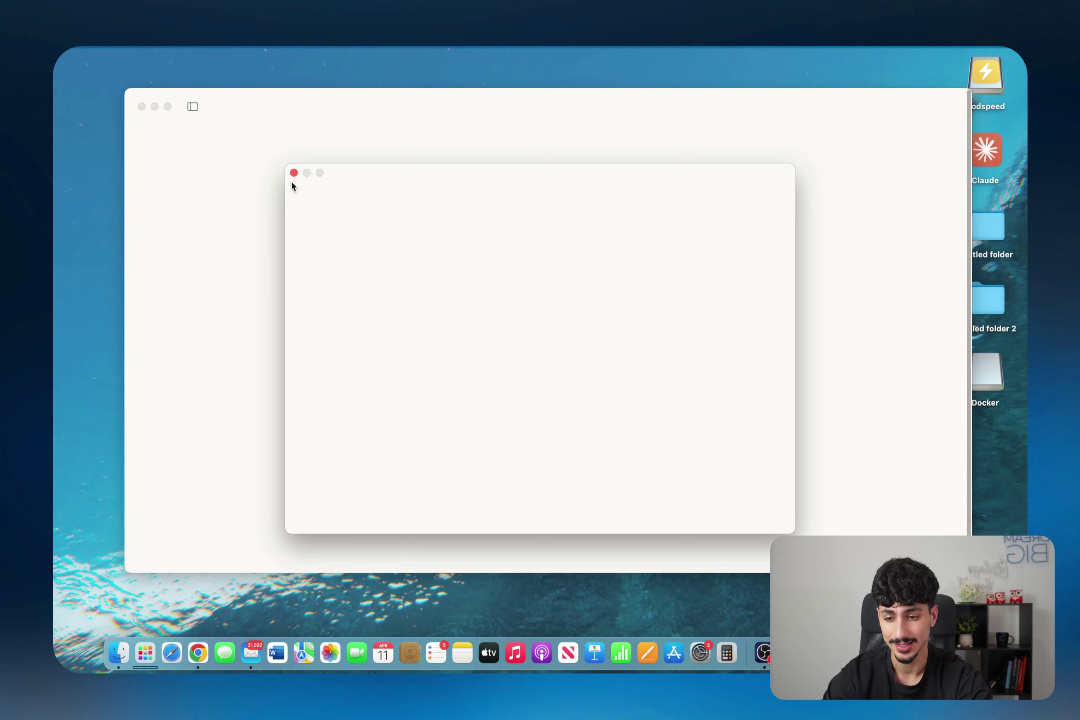
click(361, 228)
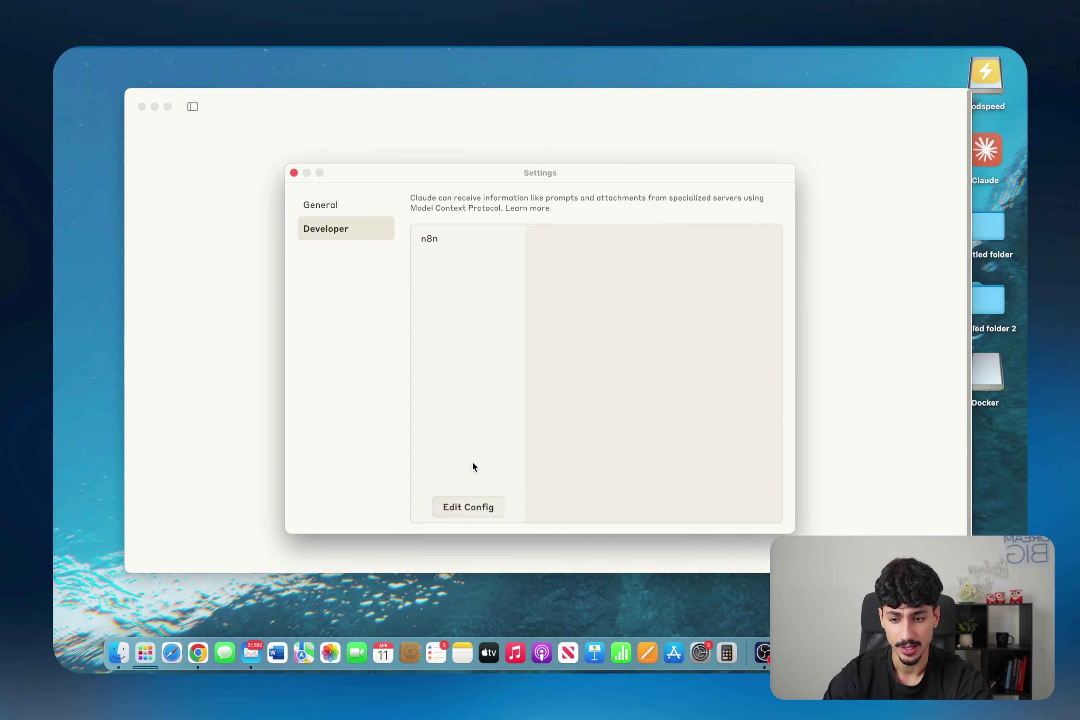
click(469, 508)
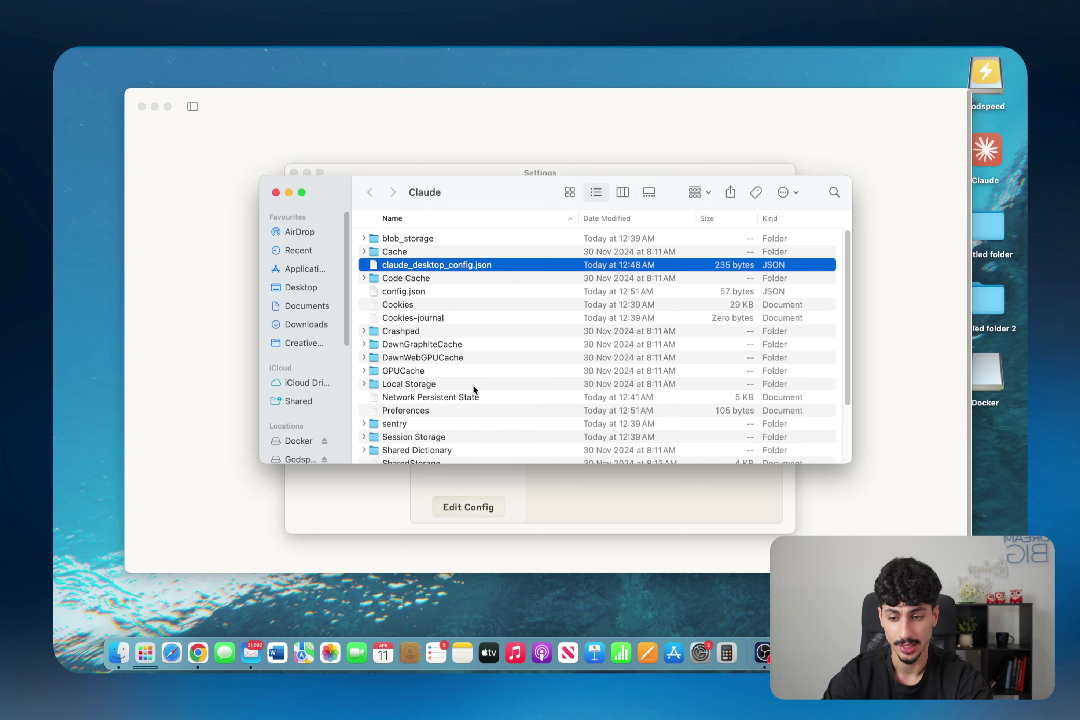
Step: Open claude_desktop_config.json in Cursor and select the old n8n MCP URL on line 9
double_click(413, 269)
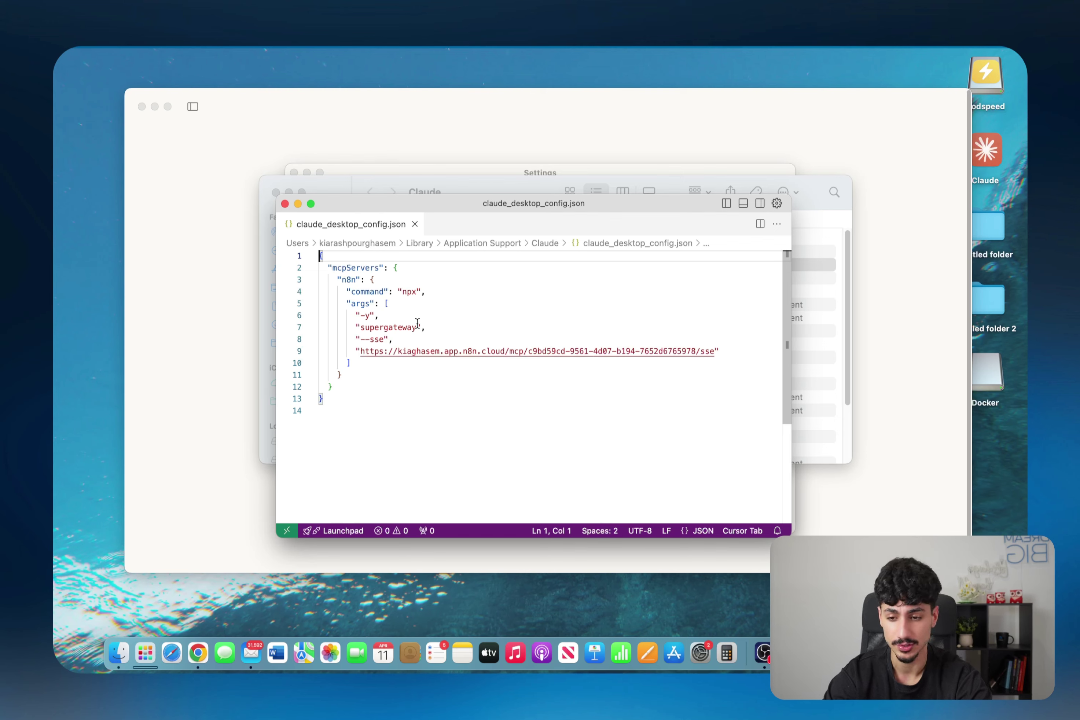
drag(375, 421, 308, 251)
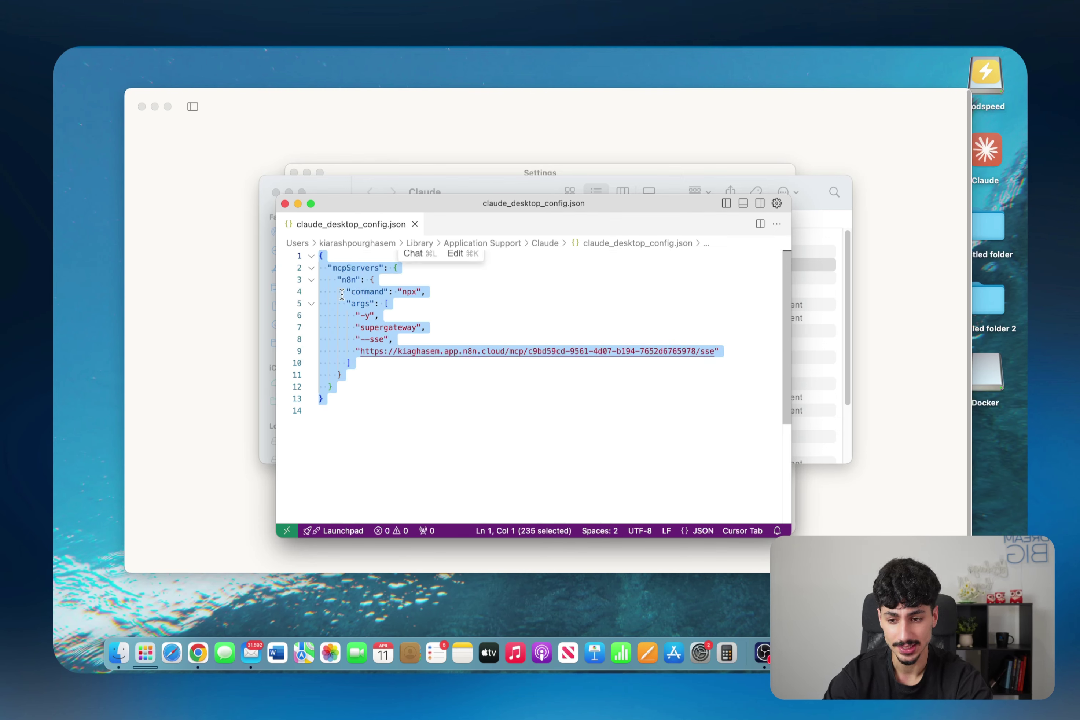
click(387, 431)
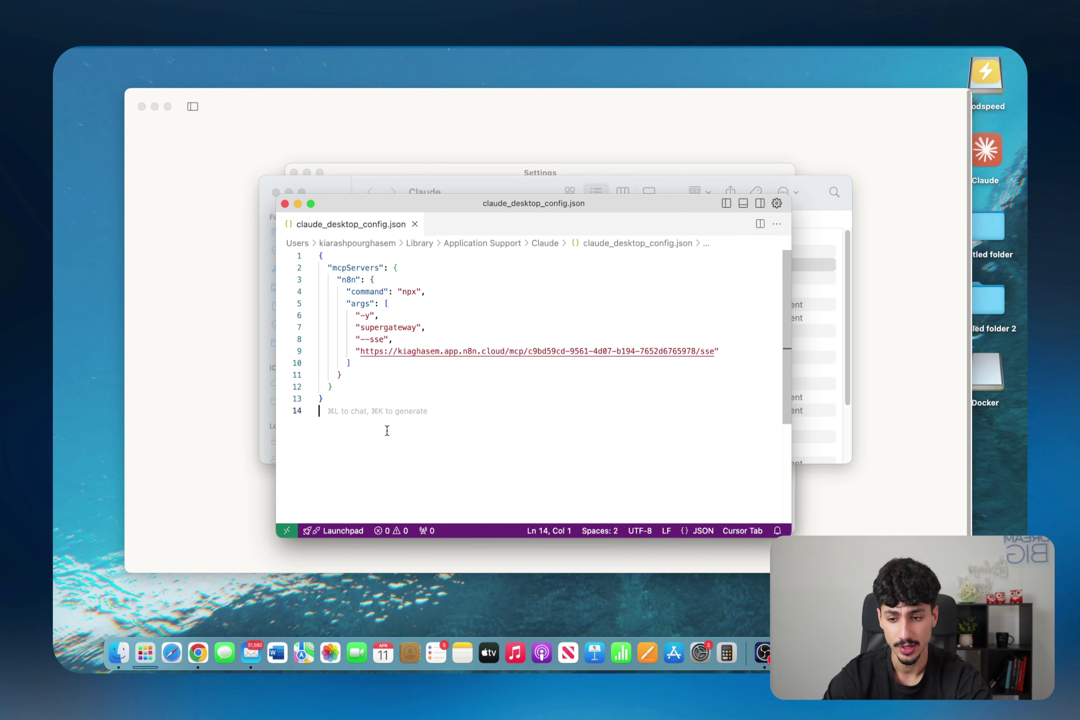
drag(361, 352, 714, 352)
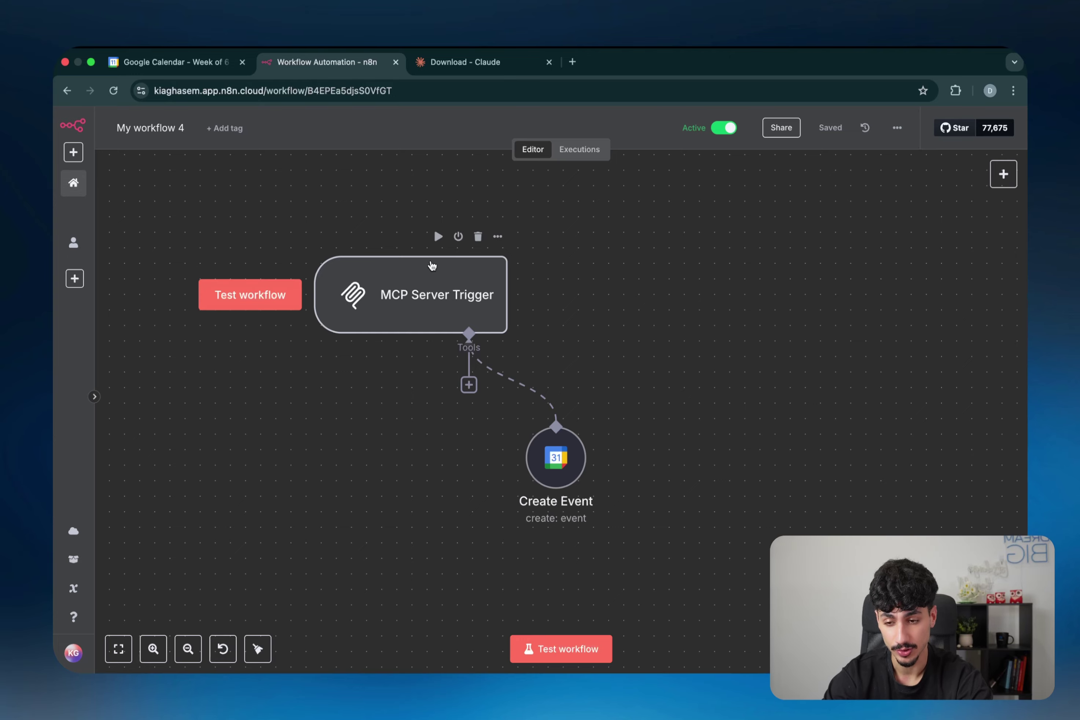
Step: Show the MCP Server Trigger's Production URL in n8n, then return to the config file
double_click(435, 306)
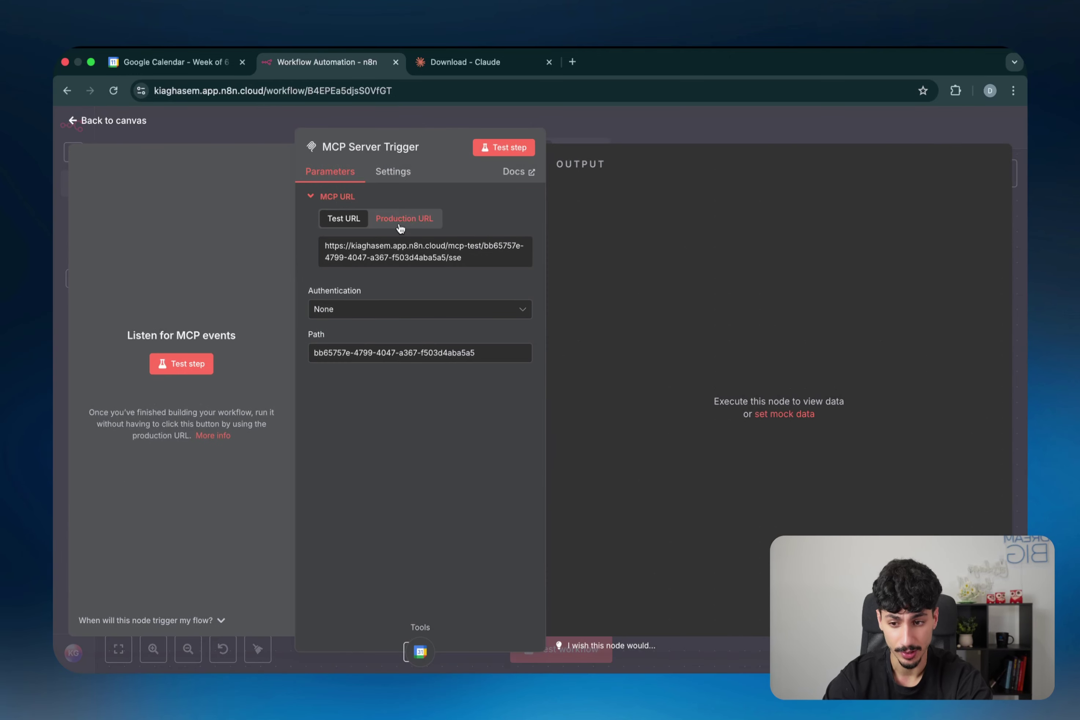
click(400, 228)
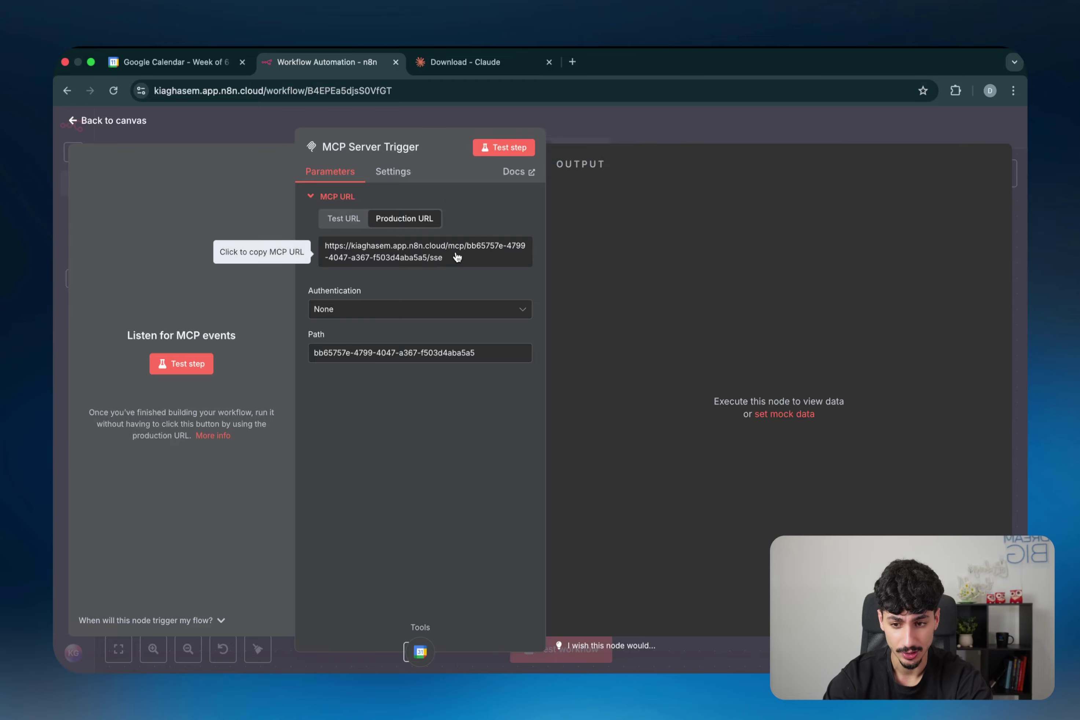
key(ctrl+Left)
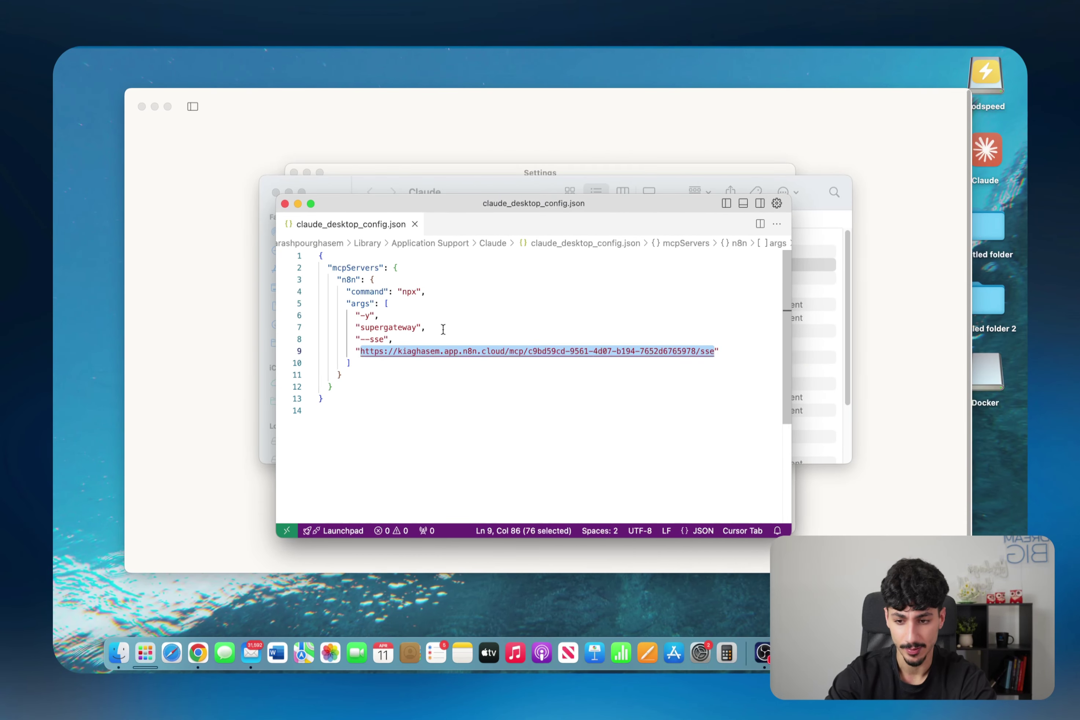
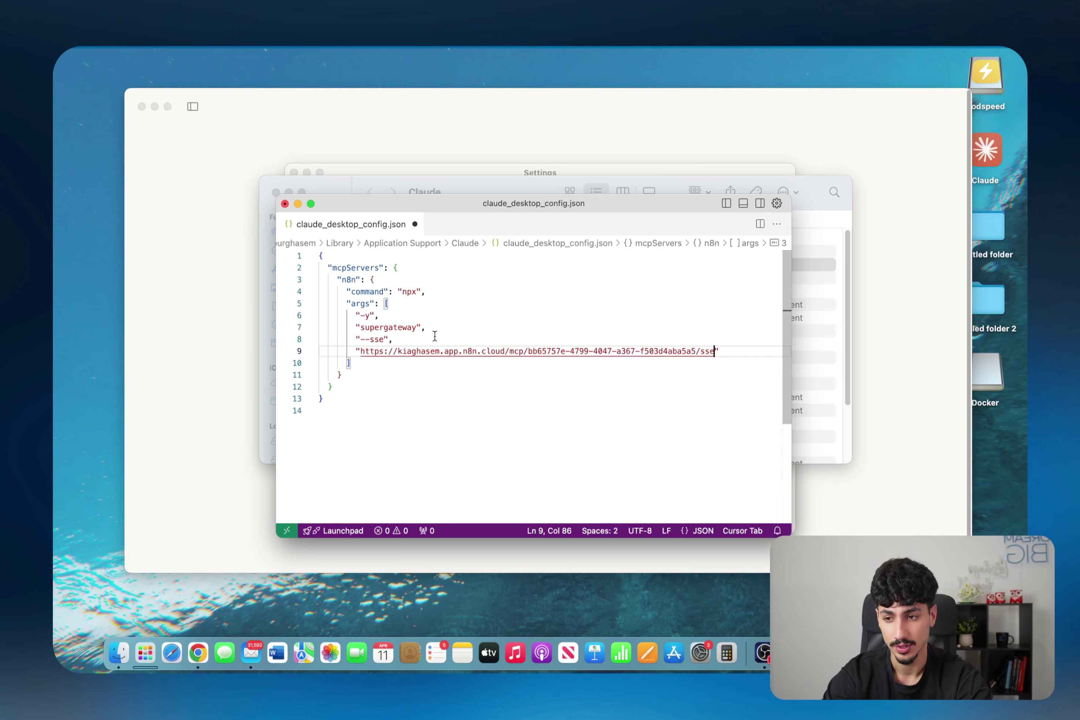
Step: Paste the production MCP URL into claude_desktop_config.json, save it, and switch to Claude Desktop
click(147, 47)
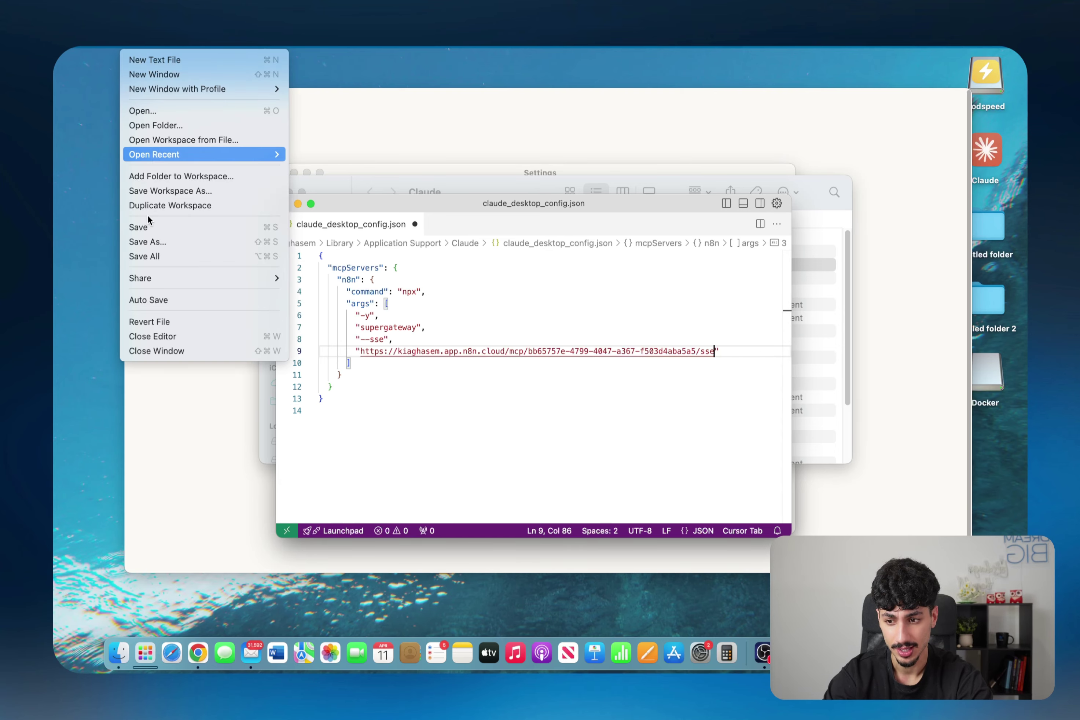
click(147, 228)
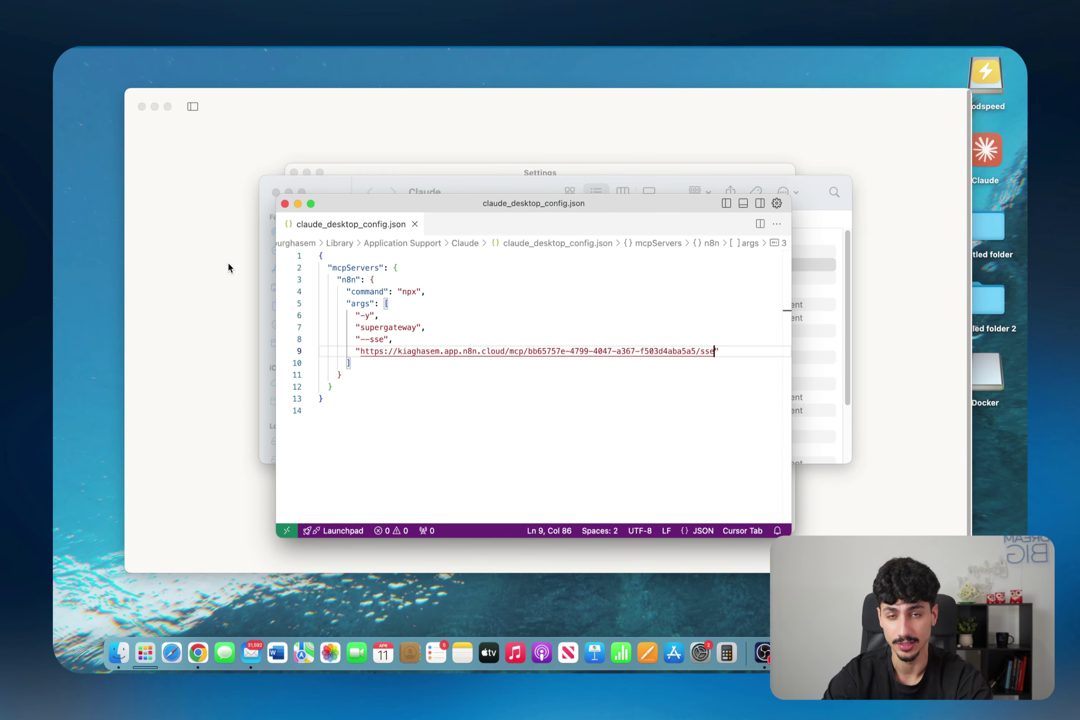
click(228, 268)
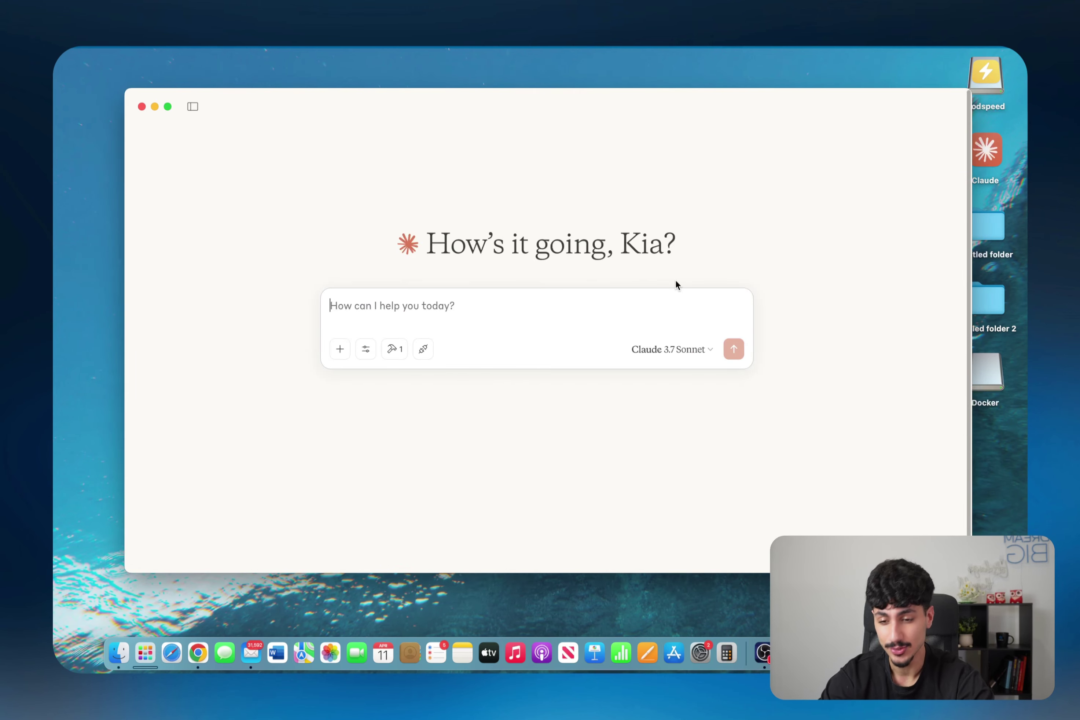
Step: Check the Available MCP tools list for n8n's Create_Event tool and its description
click(395, 349)
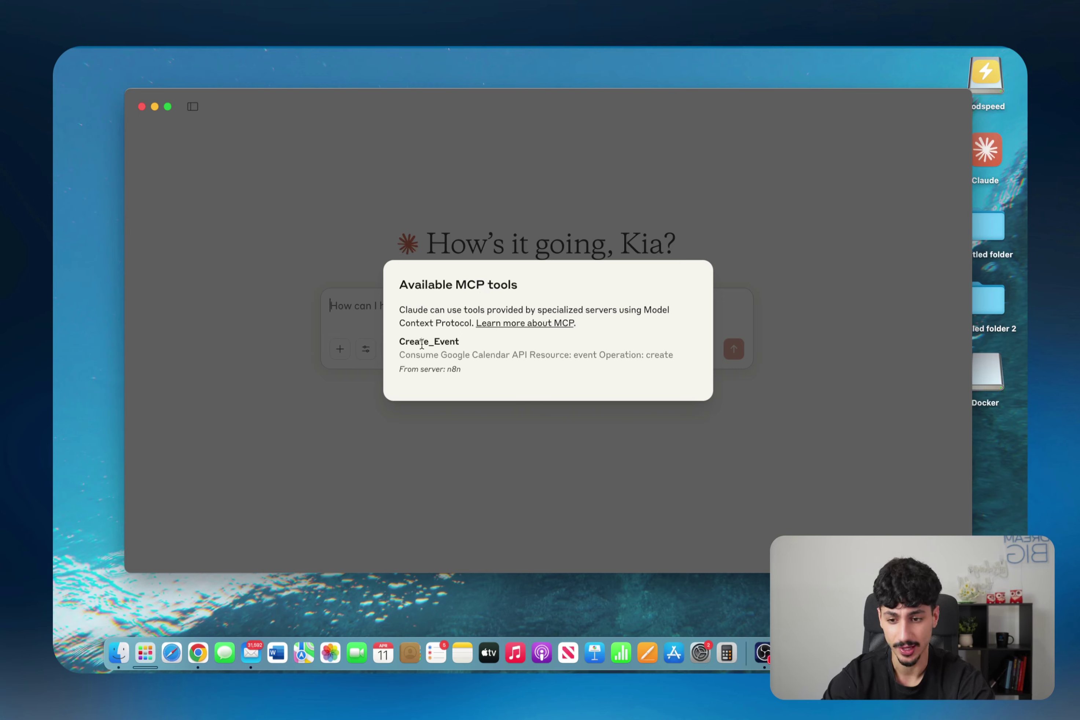
drag(400, 342, 427, 367)
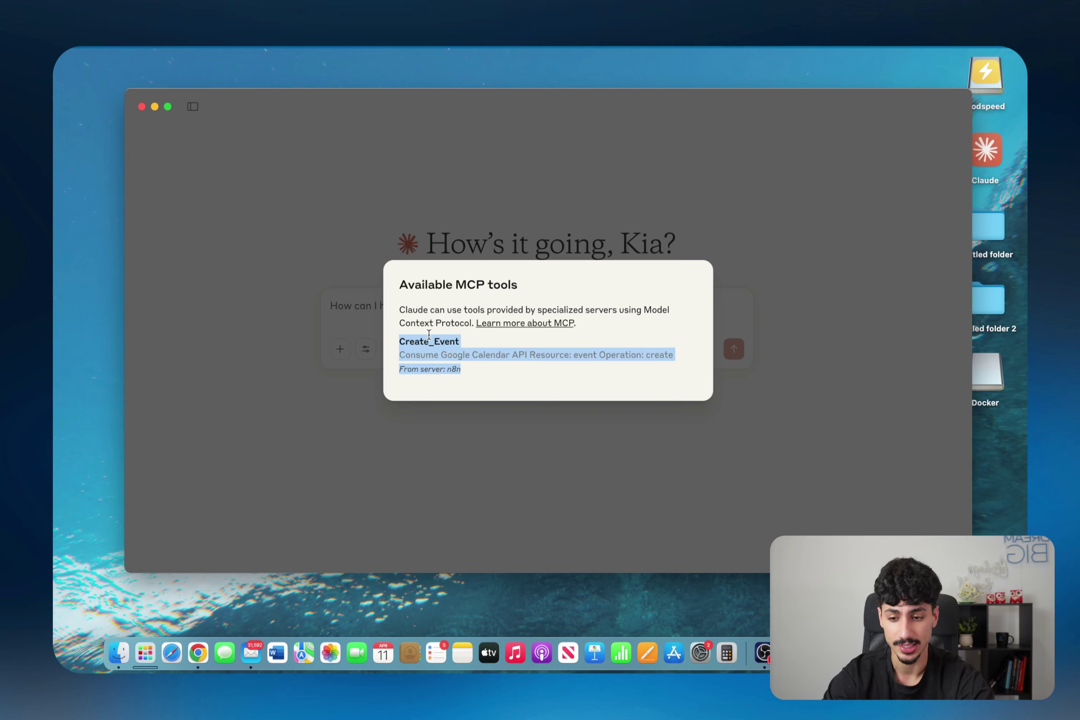
drag(434, 330, 461, 411)
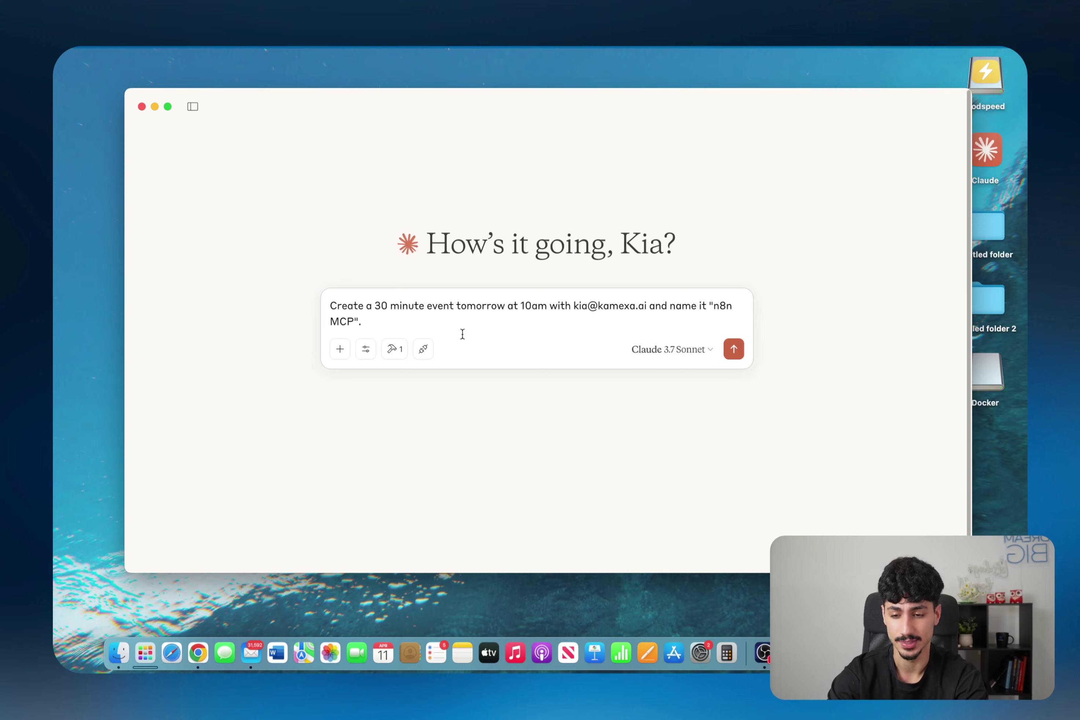
Step: Send the 'n8n MCP' event request, review Create_Event's Start, End, Attendees and Summary inputs, then open the Create Event node
key(Return)
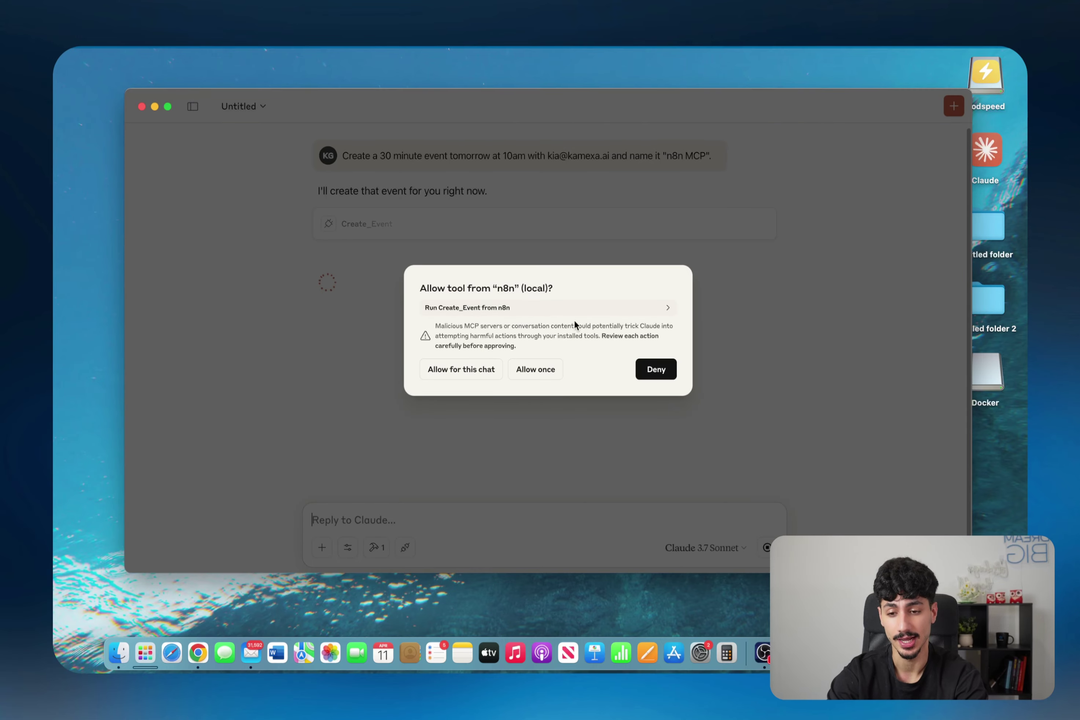
click(668, 309)
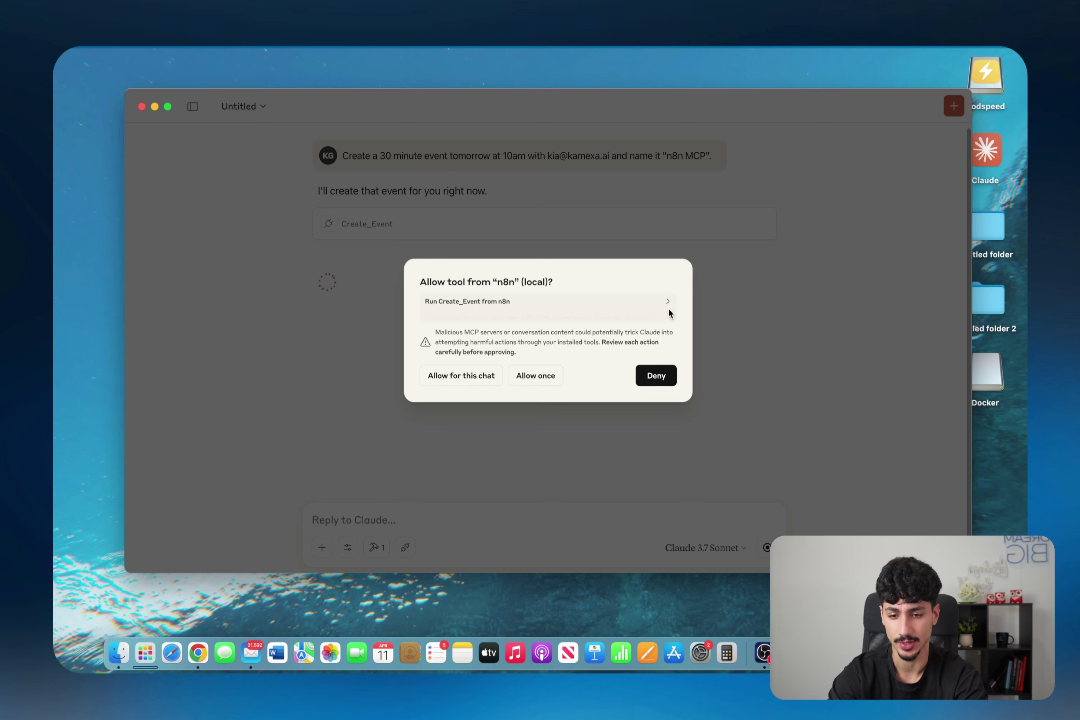
double_click(451, 312)
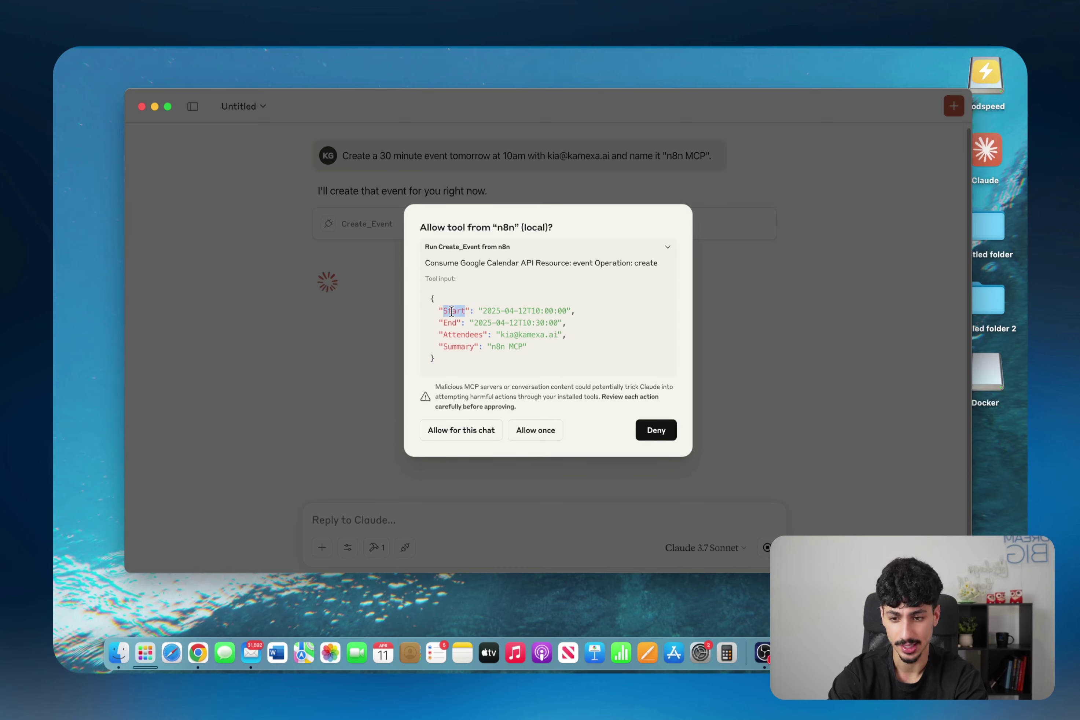
drag(457, 321, 462, 331)
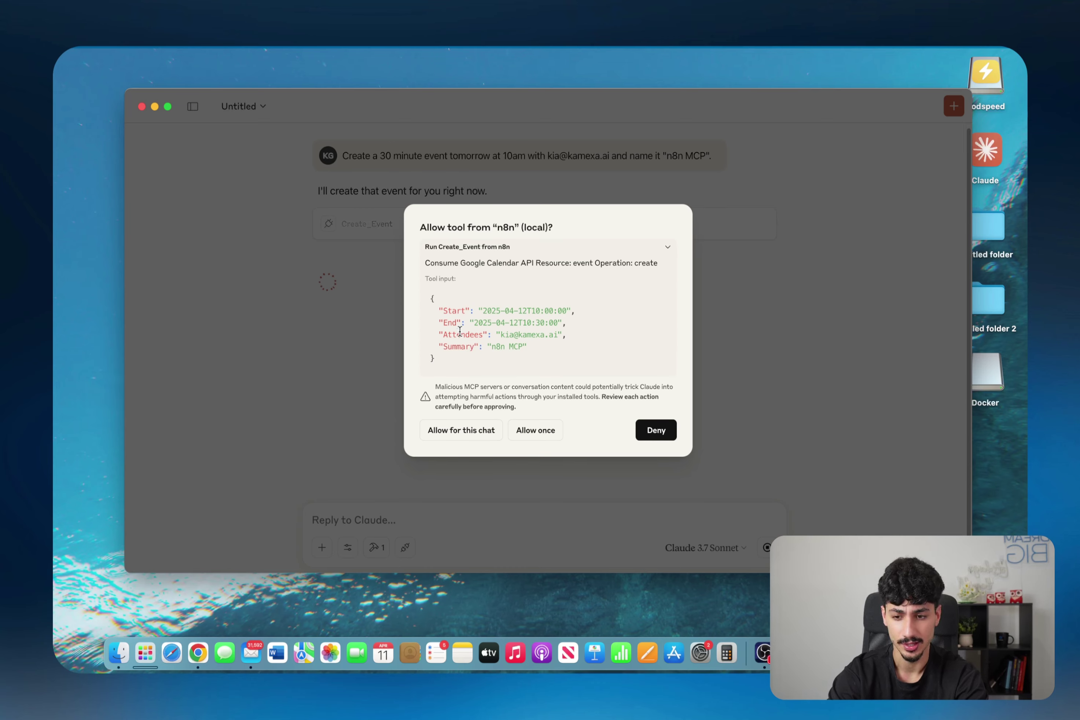
double_click(462, 335)
click(460, 345)
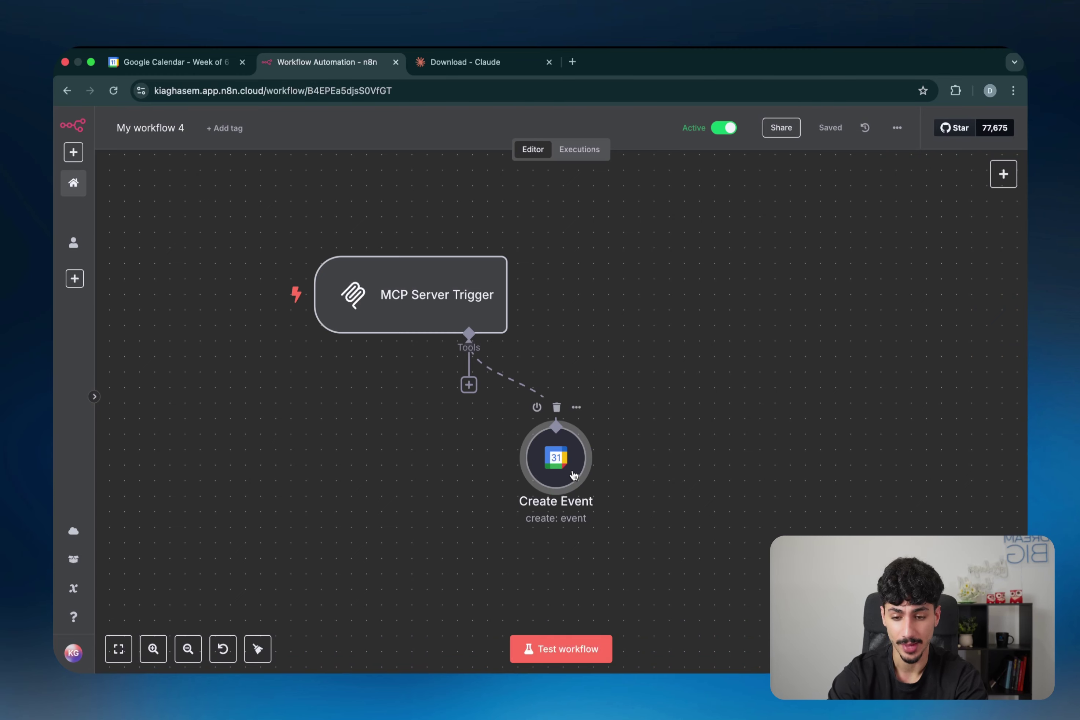
double_click(564, 432)
Step: Scan the Create Event fields the model fills, then allow Create_Event to run once
scroll(565, 430, down, 3)
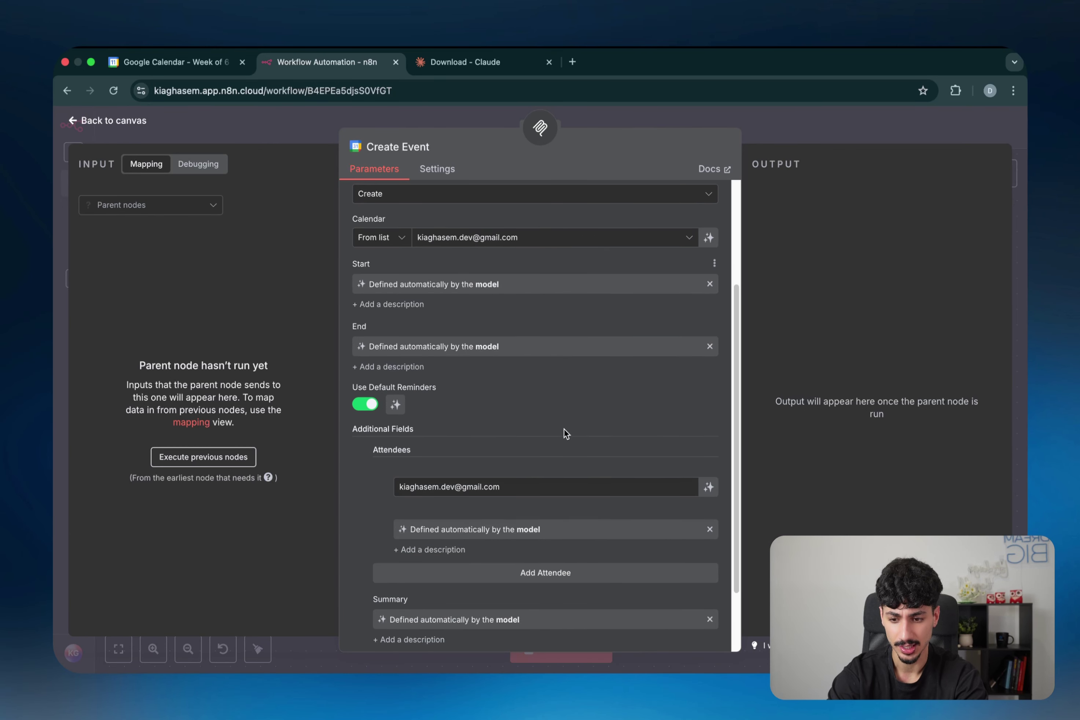
scroll(466, 272, down, 2)
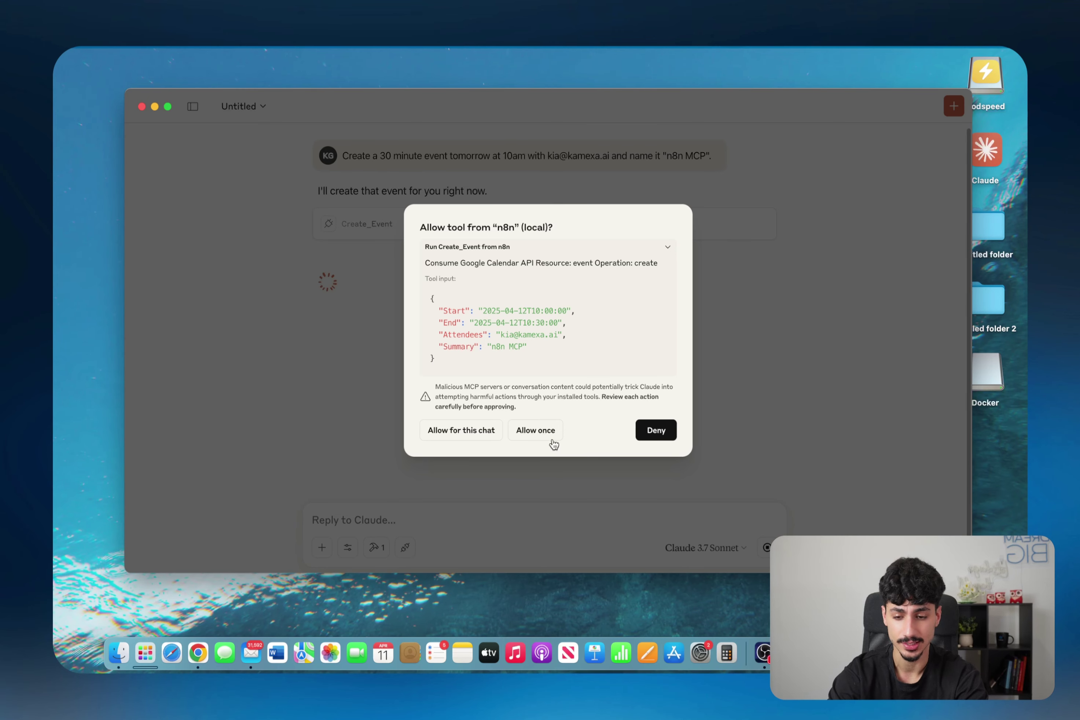
click(552, 439)
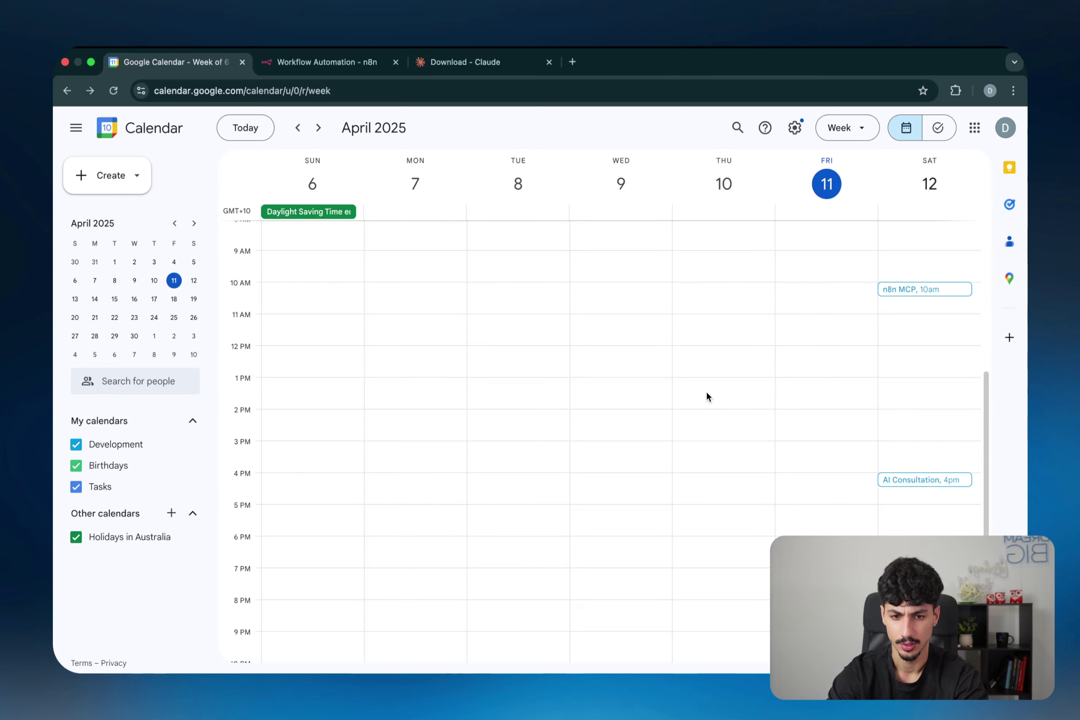
Step: Open the 'n8n MCP' event on Saturday the 12th at 10:00am in Google Calendar
scroll(706, 393, up, 1)
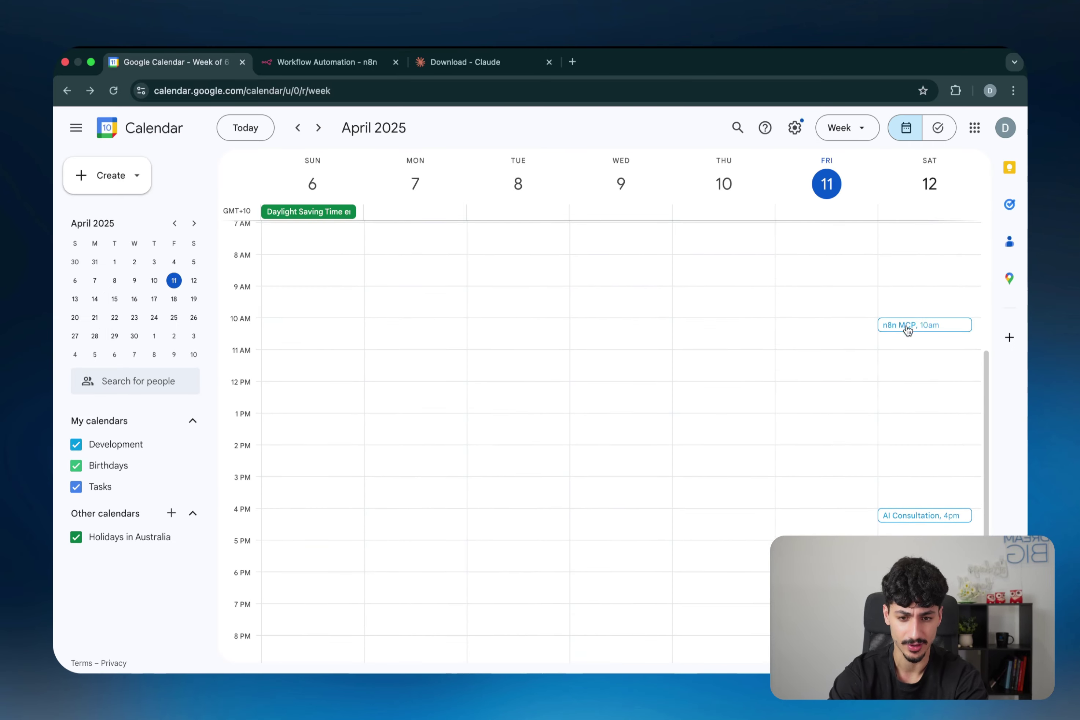
click(908, 327)
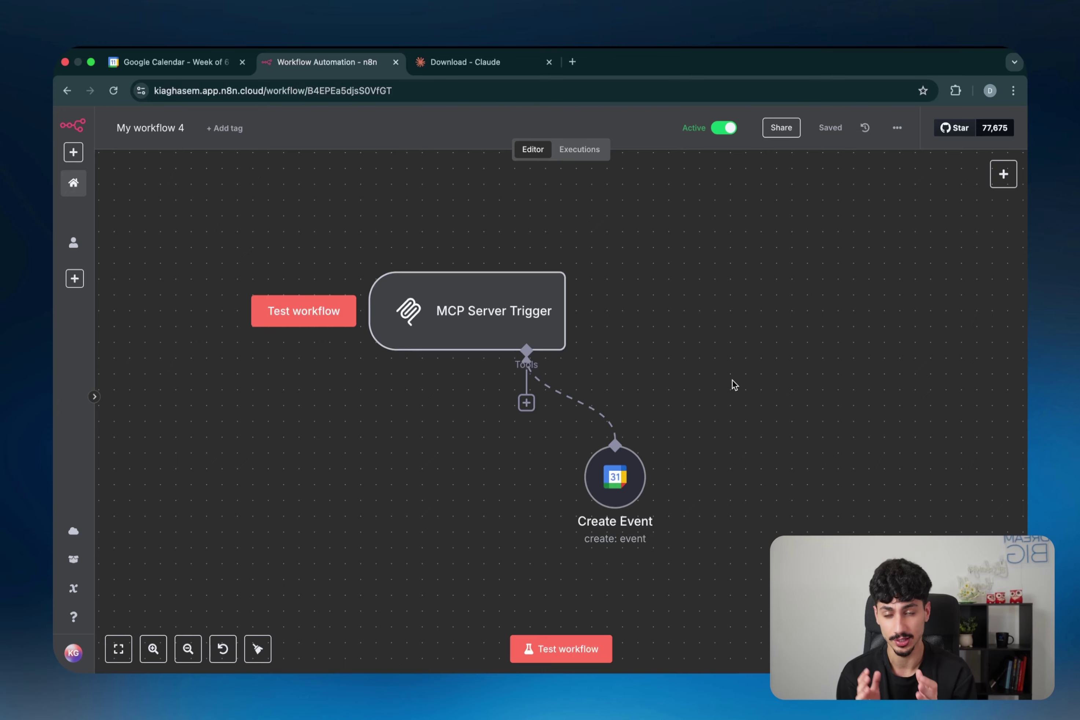
Step: Attach an HTTP Request Tool to the MCP Server Trigger and place it beside Create Event
click(526, 403)
scroll(905, 405, down, 10)
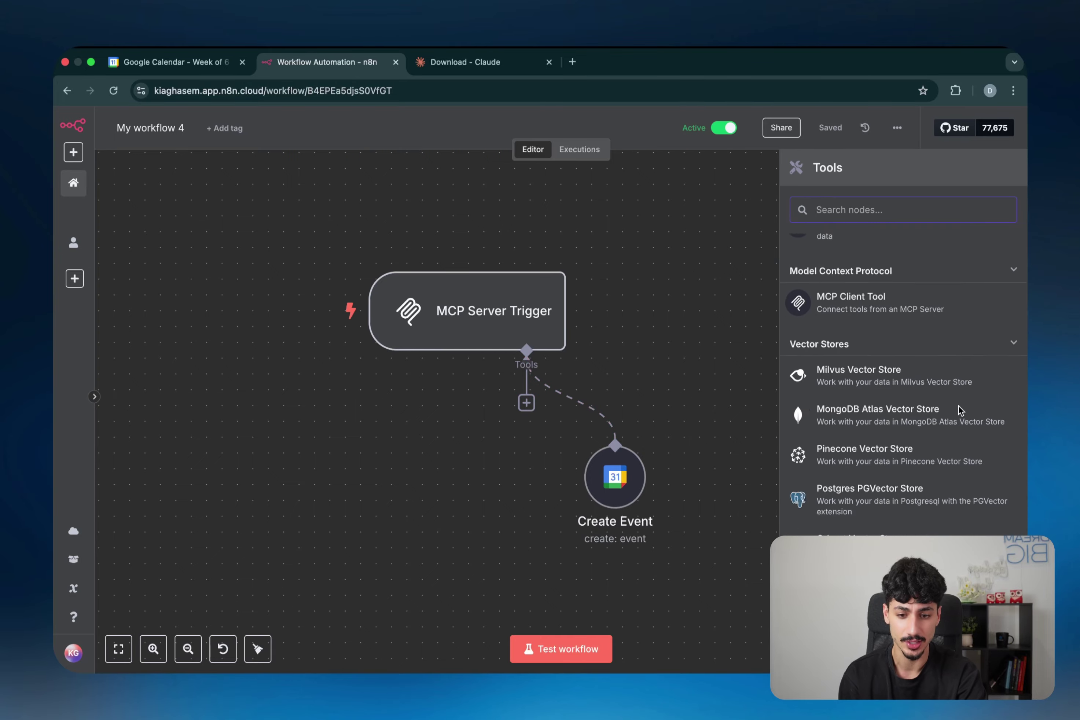
scroll(960, 412, down, 10)
scroll(907, 344, up, 1)
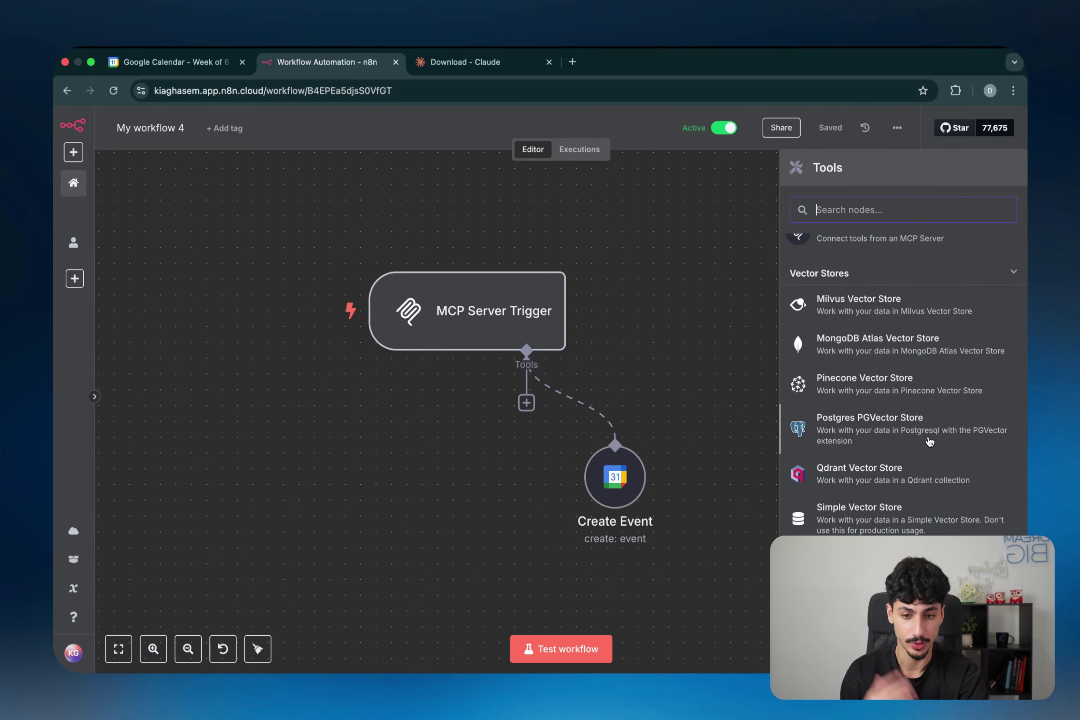
scroll(901, 337, down, 10)
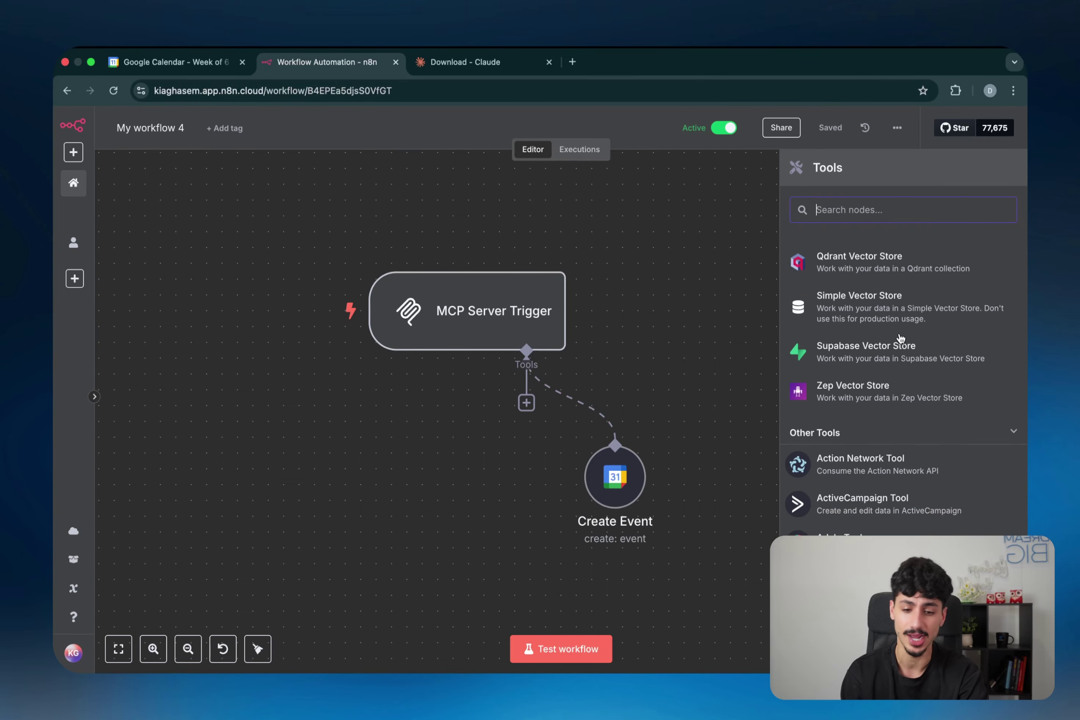
scroll(901, 338, down, 5)
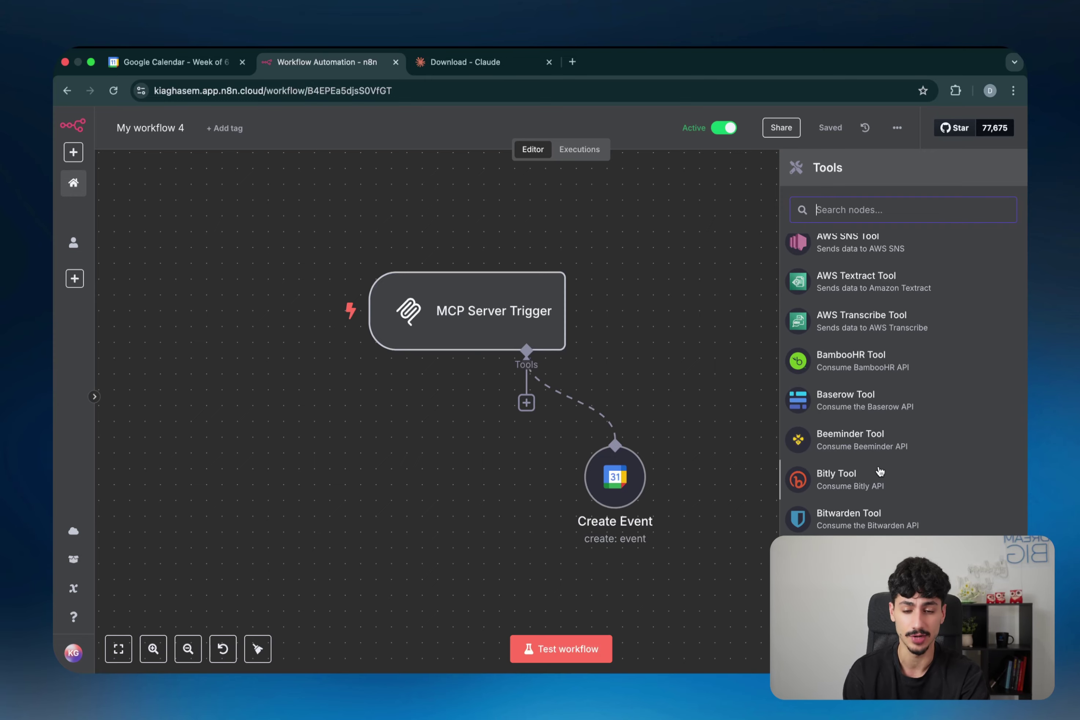
scroll(880, 472, up, 15)
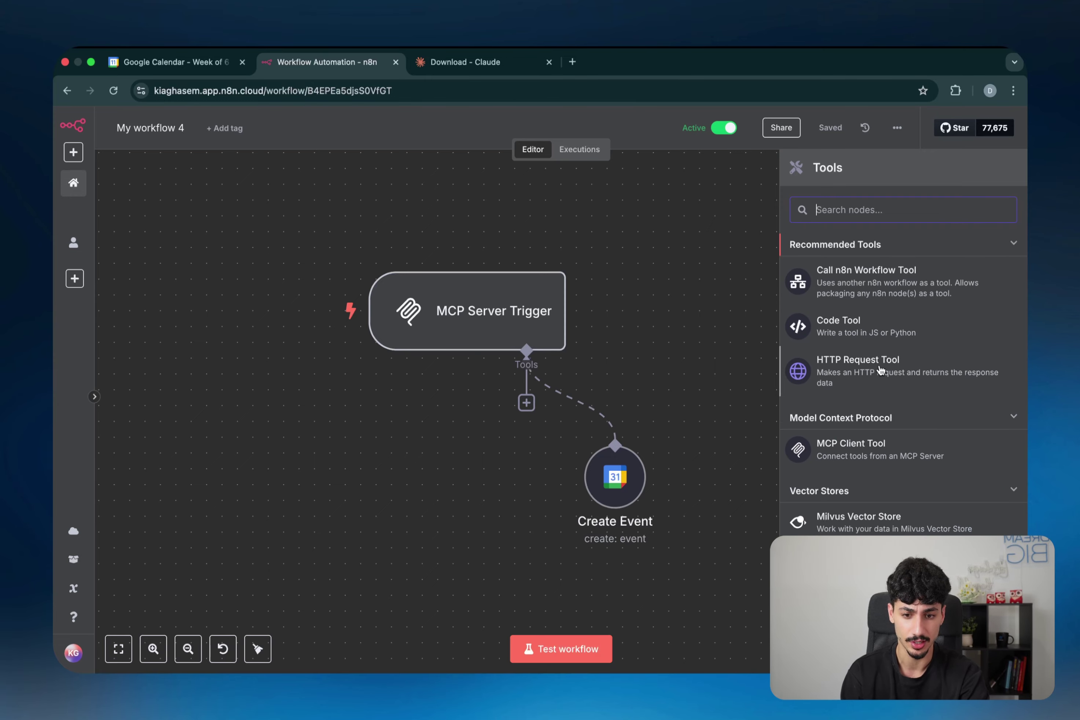
click(880, 369)
key(Escape)
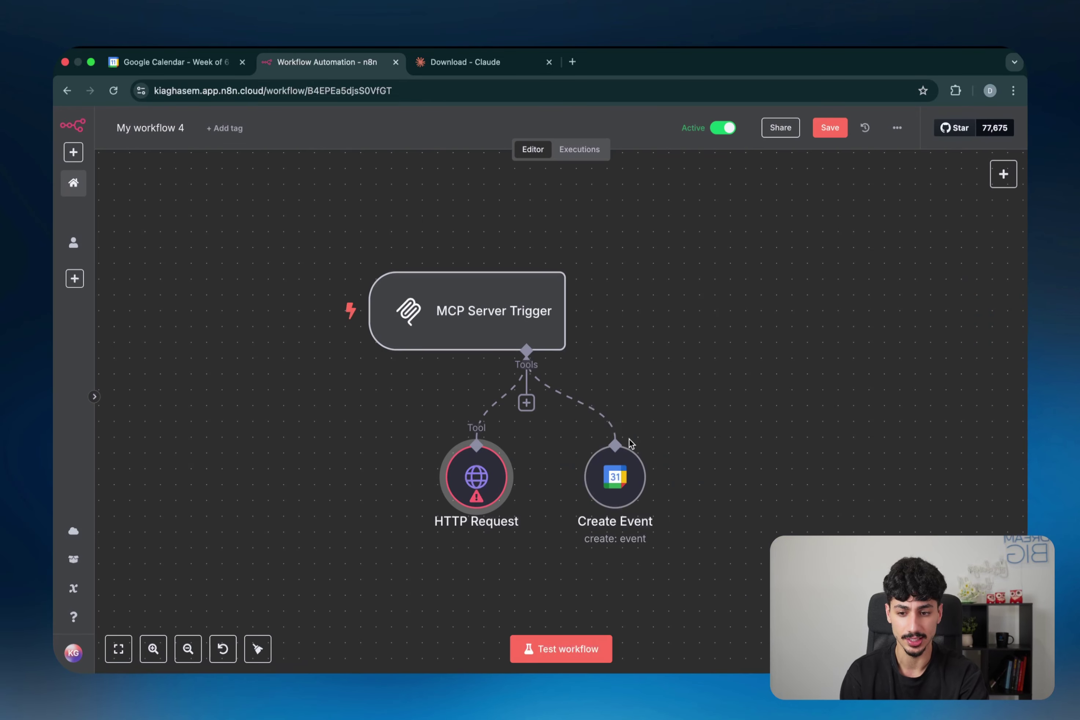
drag(479, 495, 448, 510)
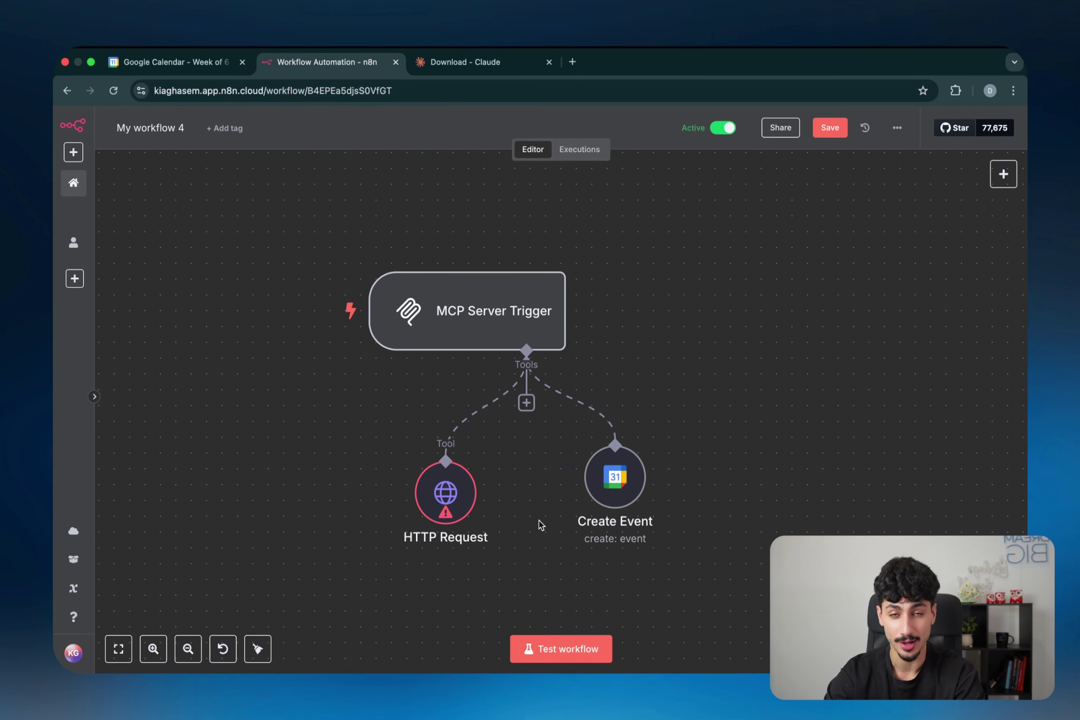
click(526, 403)
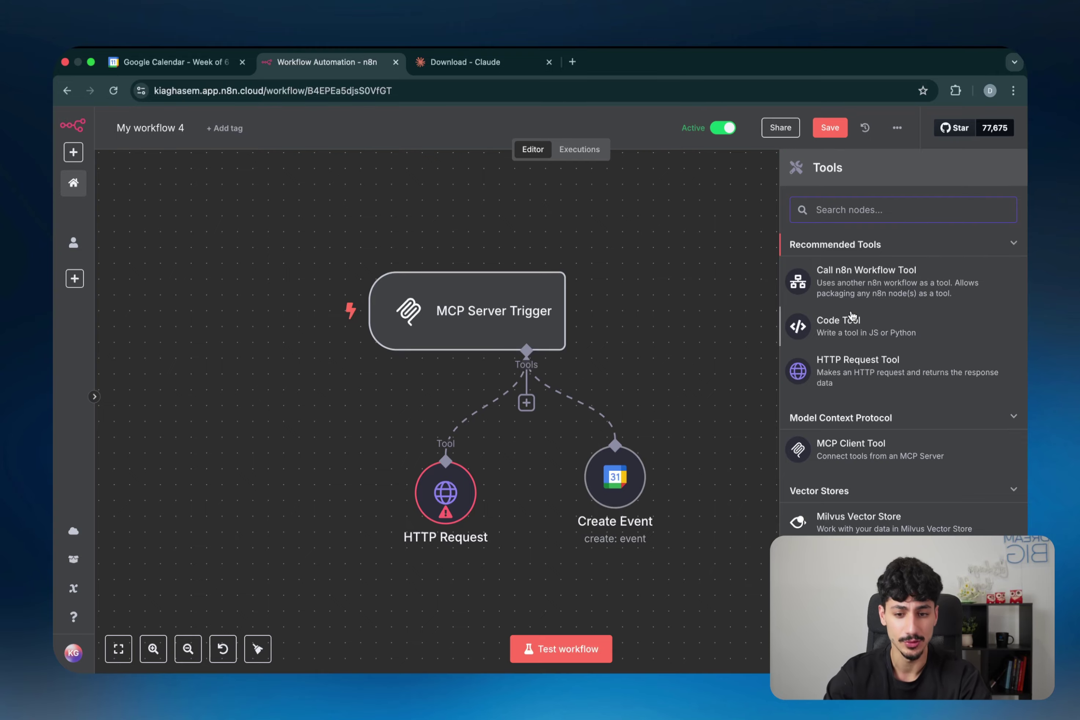
Step: Add a Call n8n Workflow Tool to the MCP Server Trigger and reopen its settings
click(849, 297)
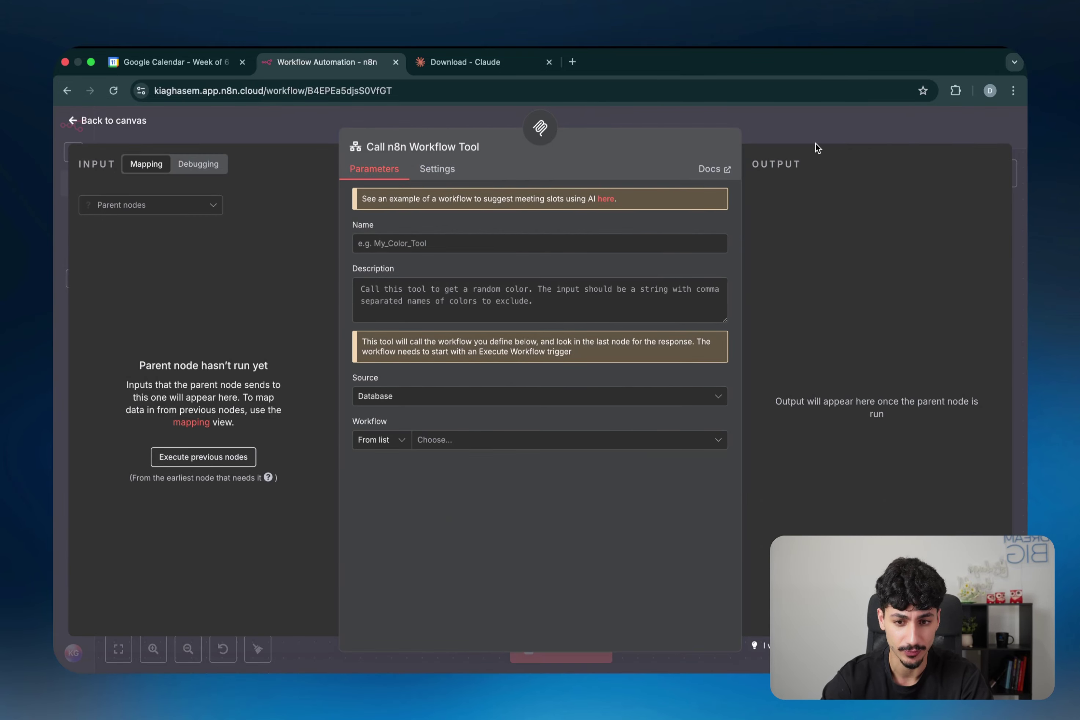
click(815, 143)
double_click(699, 482)
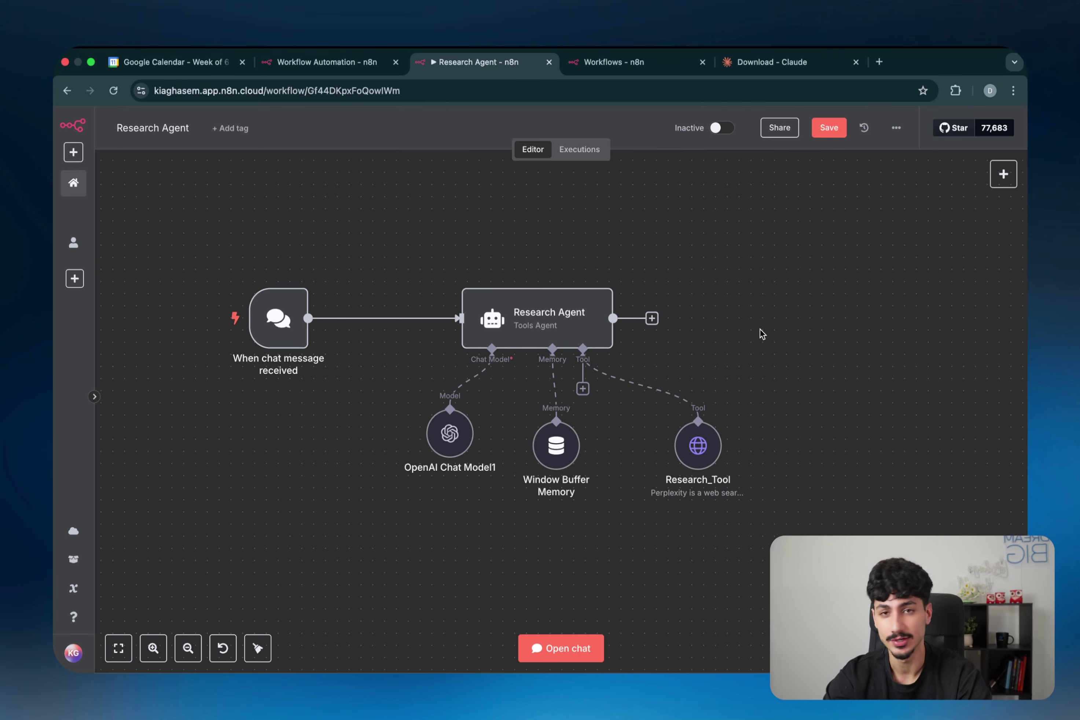
Step: Inspect the Research Agent's Tools Agent settings and the Research_Tool's Perplexity POST request
mouse_move(527, 306)
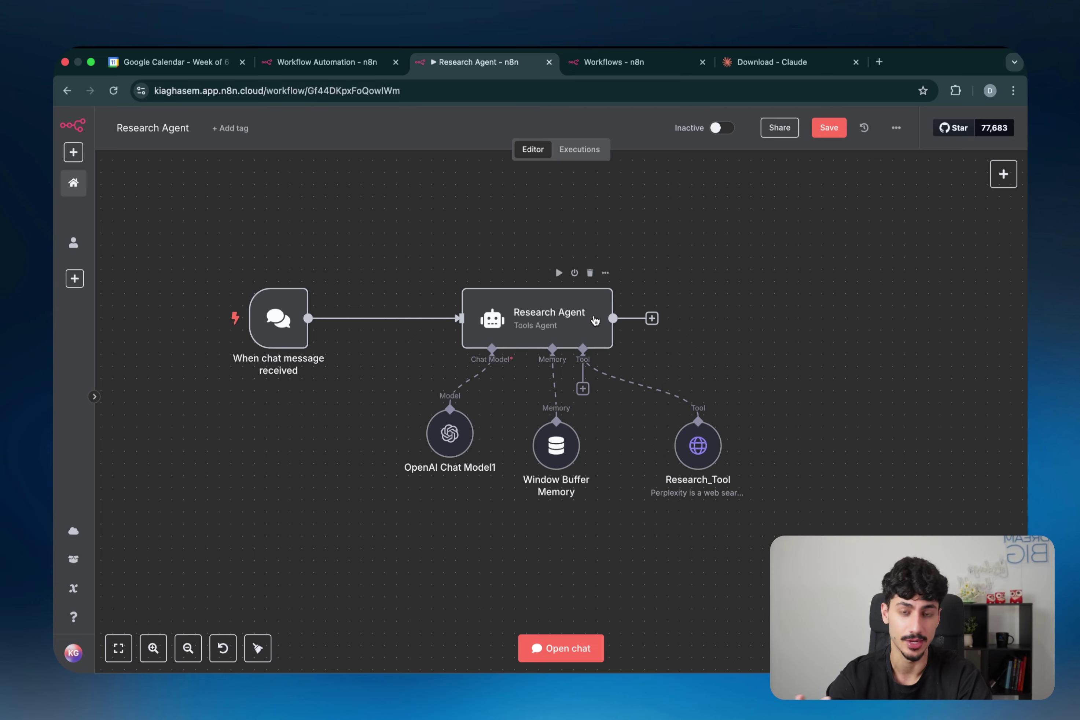
mouse_move(700, 458)
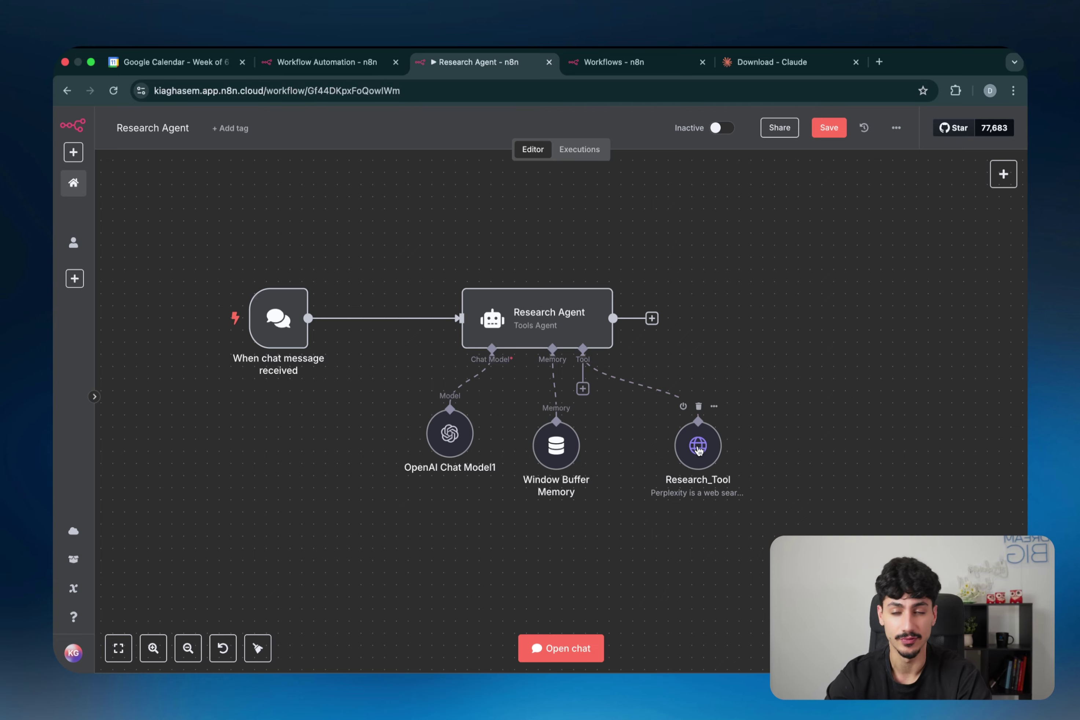
double_click(568, 332)
scroll(563, 497, down, 1)
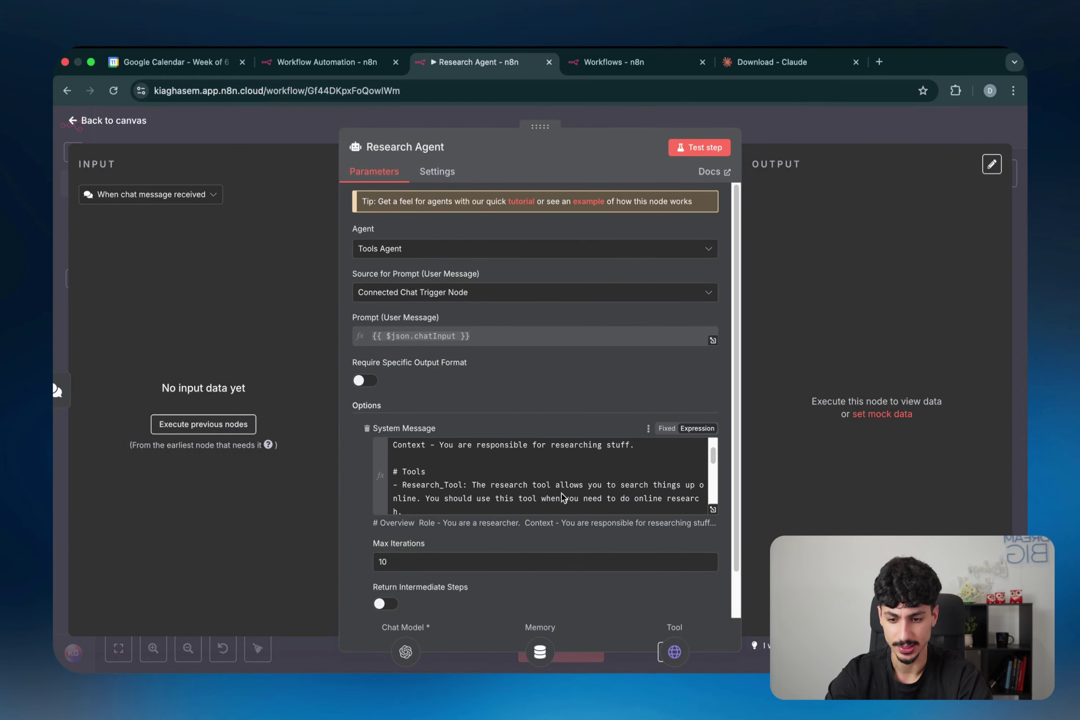
scroll(563, 497, down, 2)
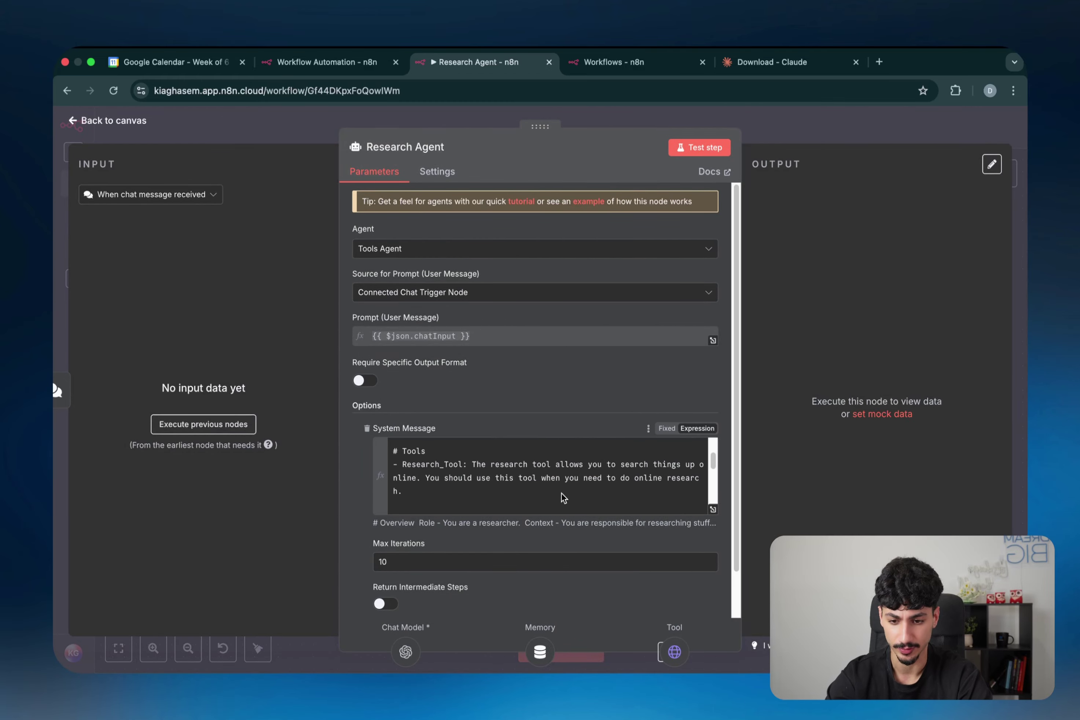
click(749, 130)
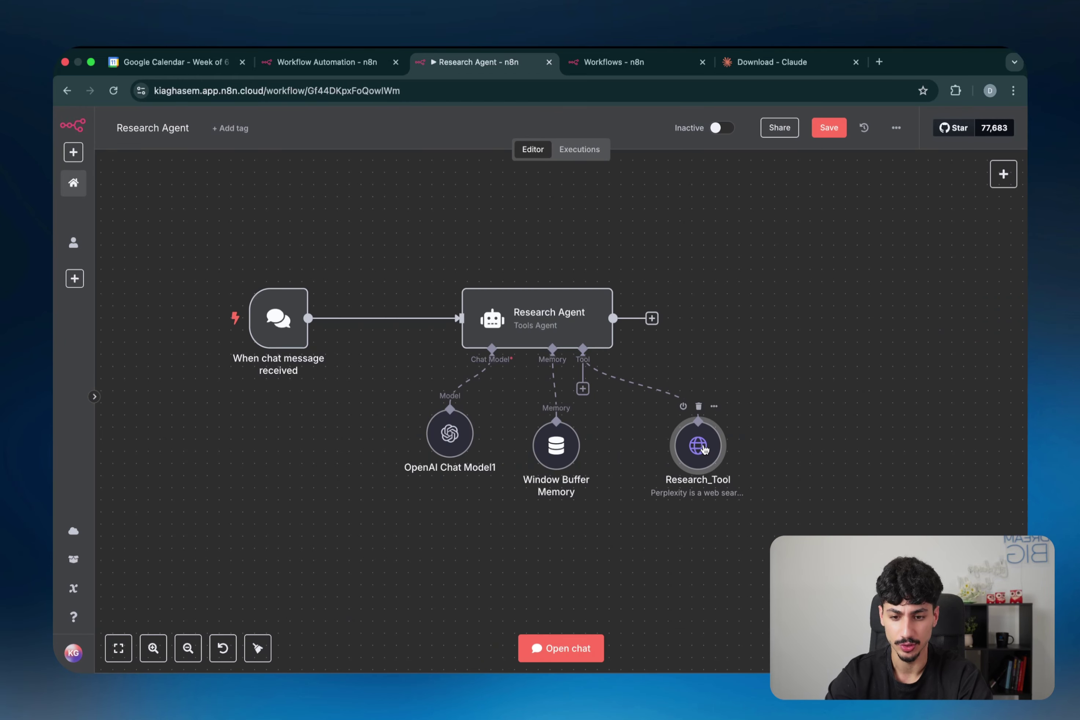
double_click(704, 450)
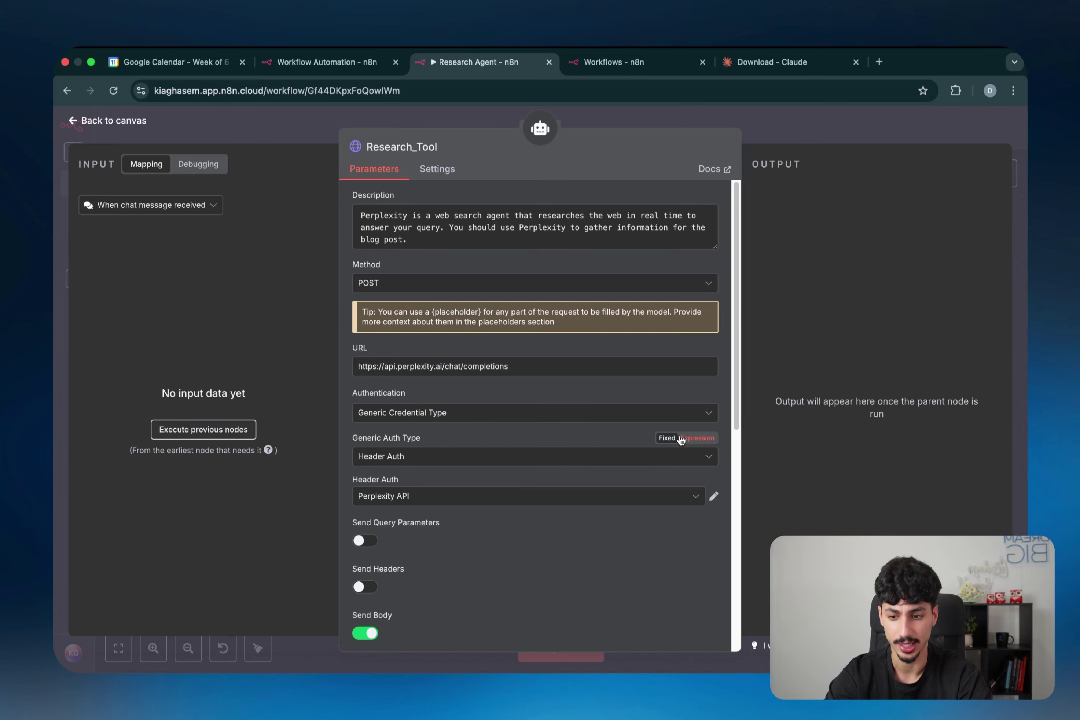
key(Escape)
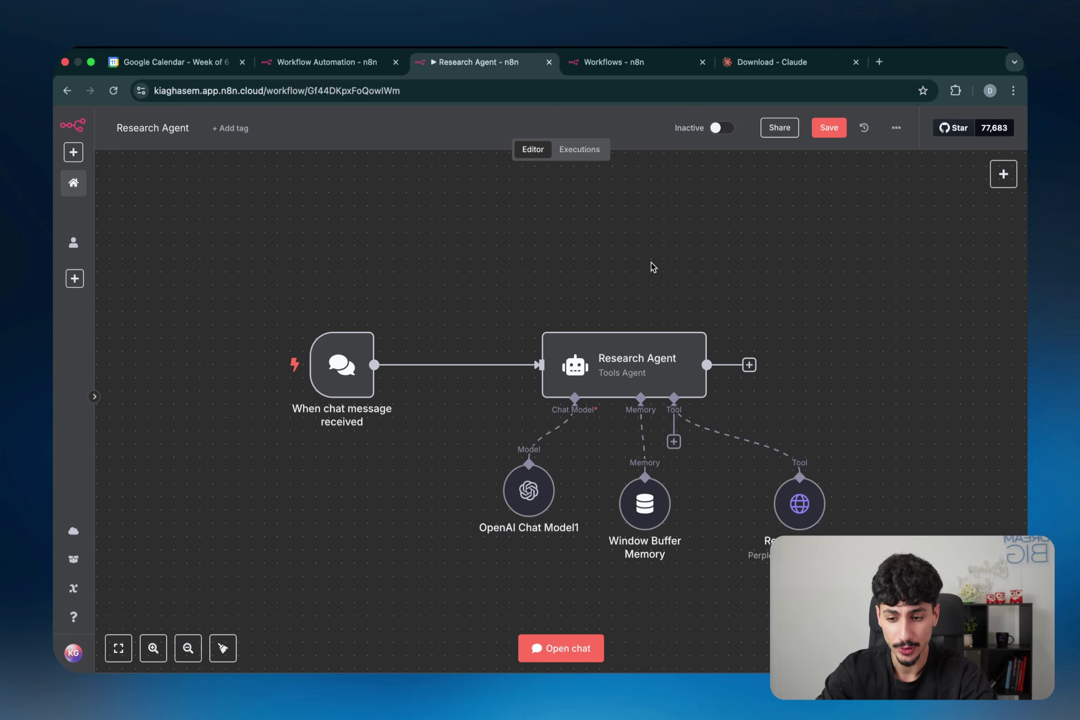
Step: Delete the chat message trigger and wire a new When Executed by Another Workflow trigger into Research Agent
click(354, 376)
key(Delete)
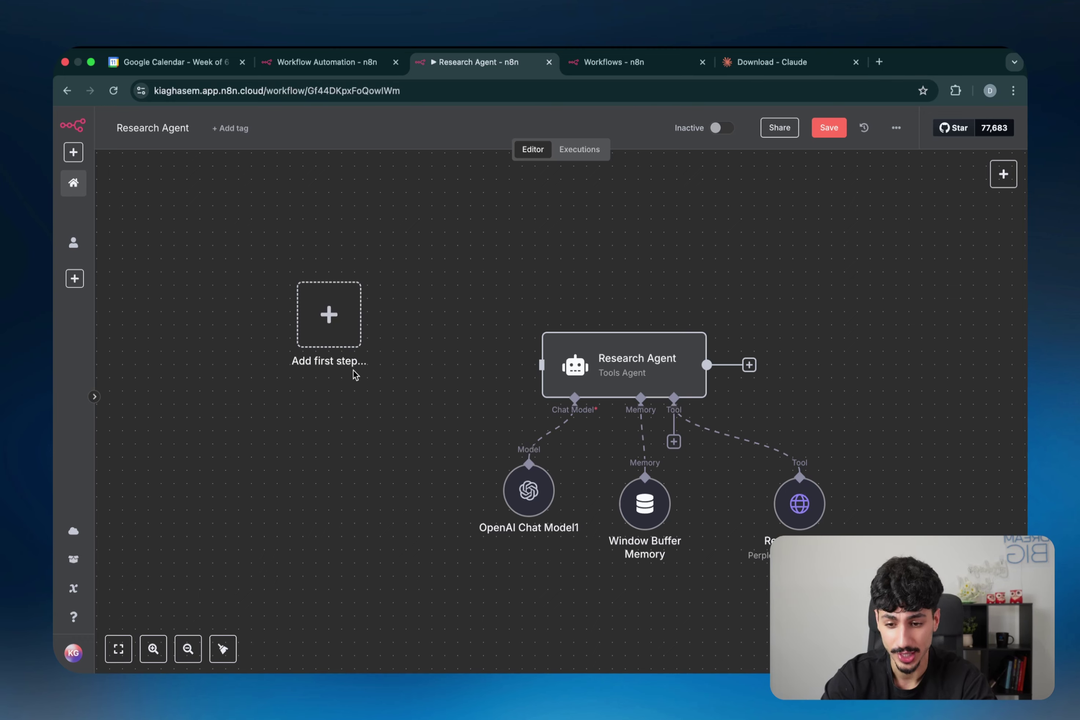
right_click(380, 387)
click(393, 397)
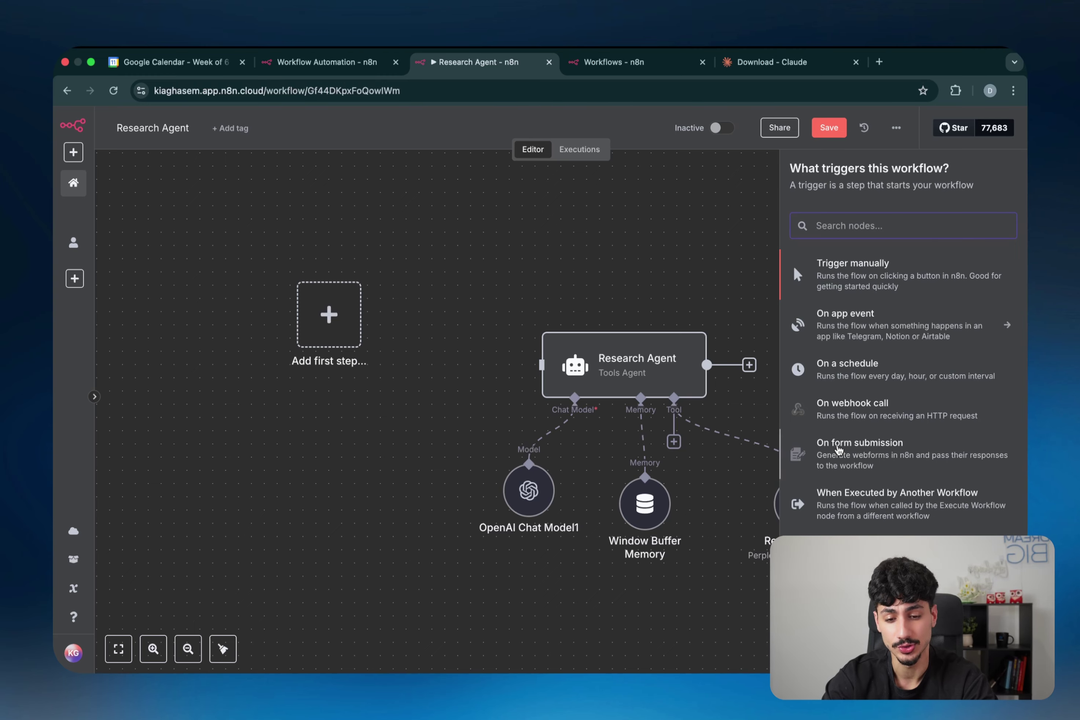
click(835, 503)
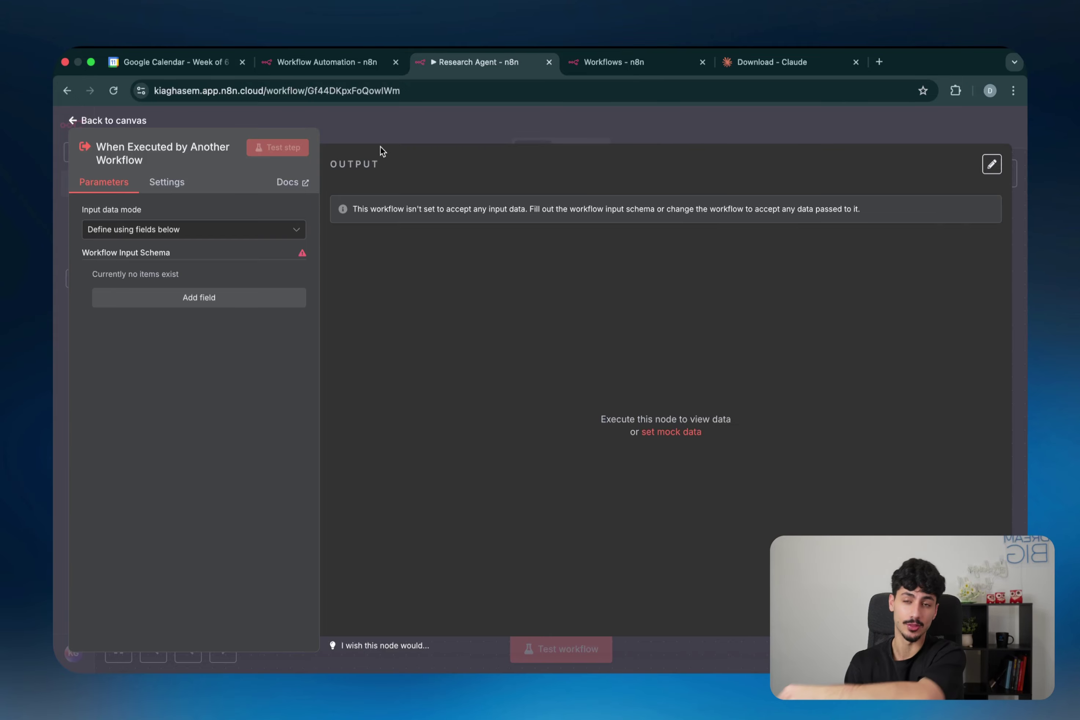
key(Escape)
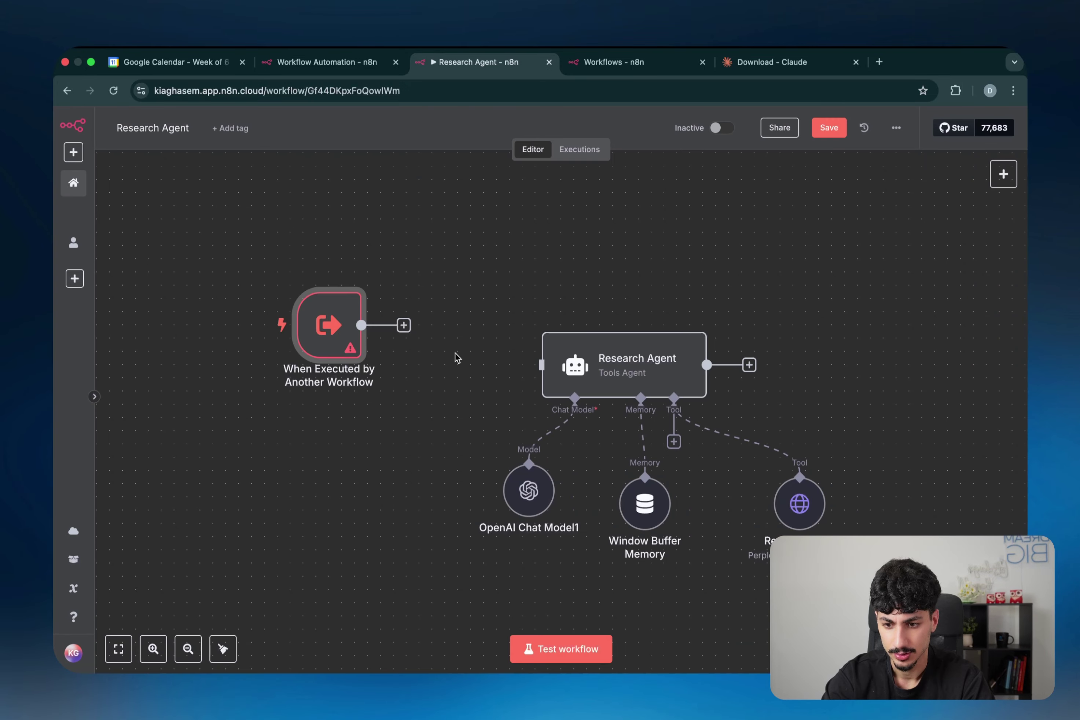
drag(329, 326, 417, 353)
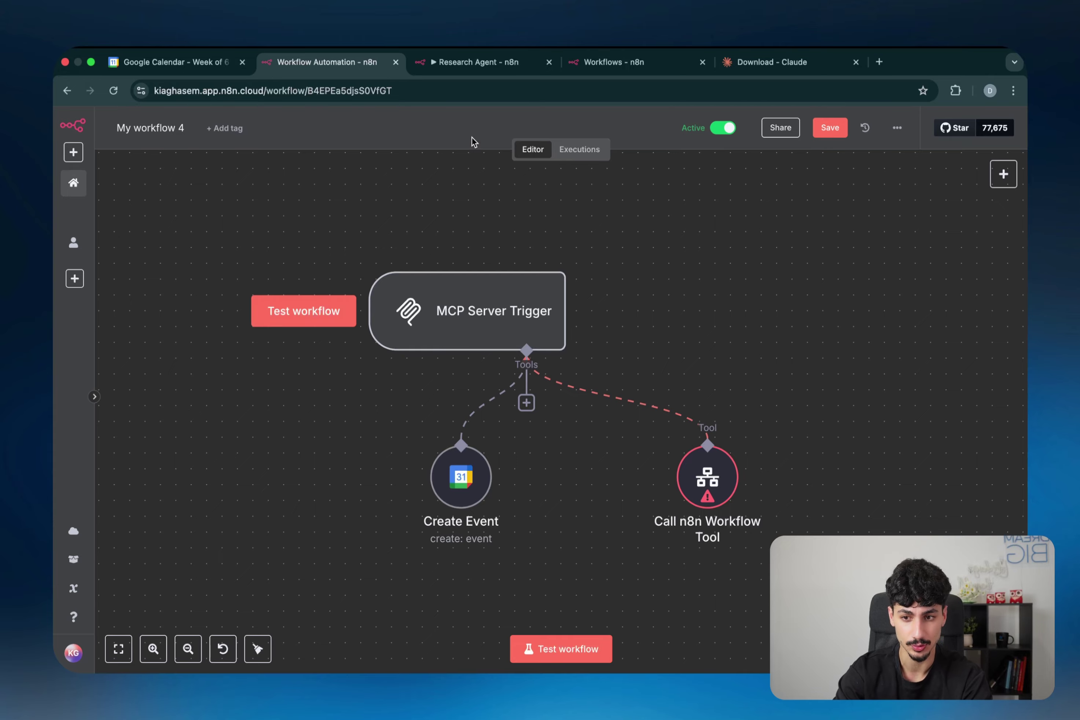
key(ctrl+Tab)
key(Escape)
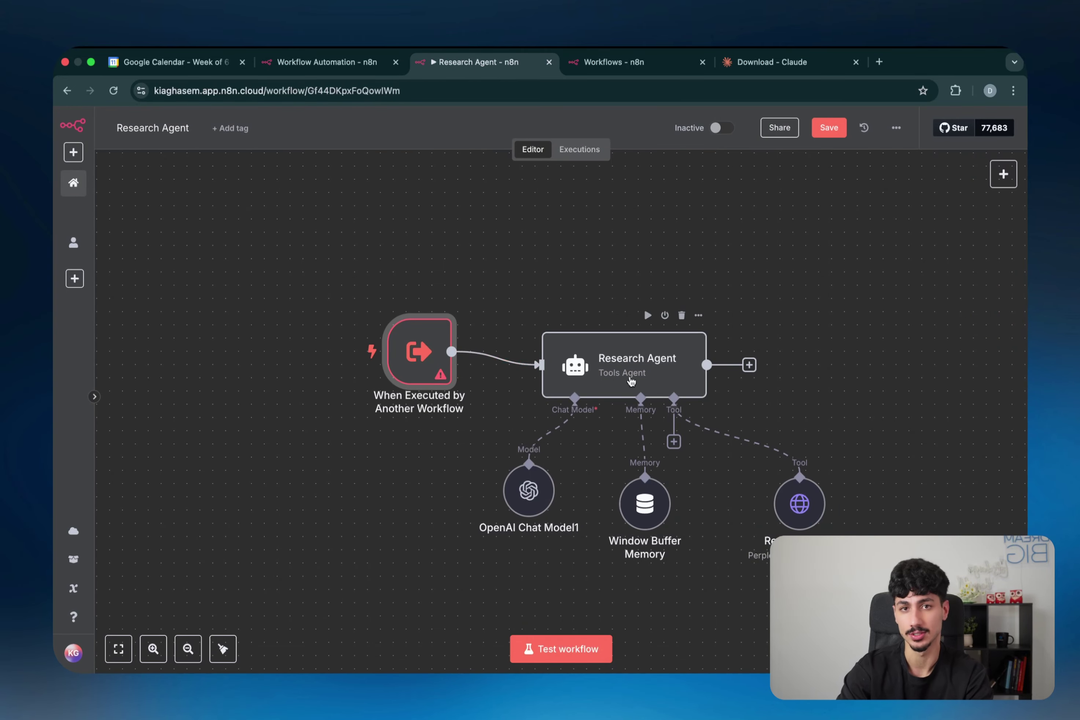
Step: Add a String input field named 'query' to the trigger and run a test step
double_click(442, 354)
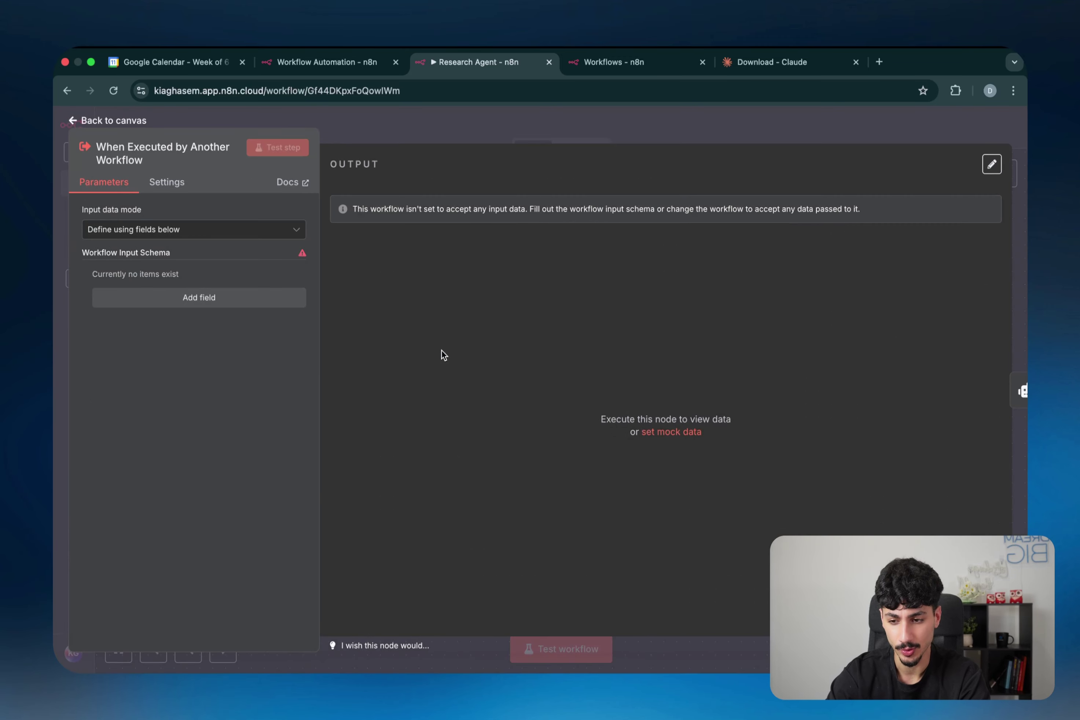
click(193, 297)
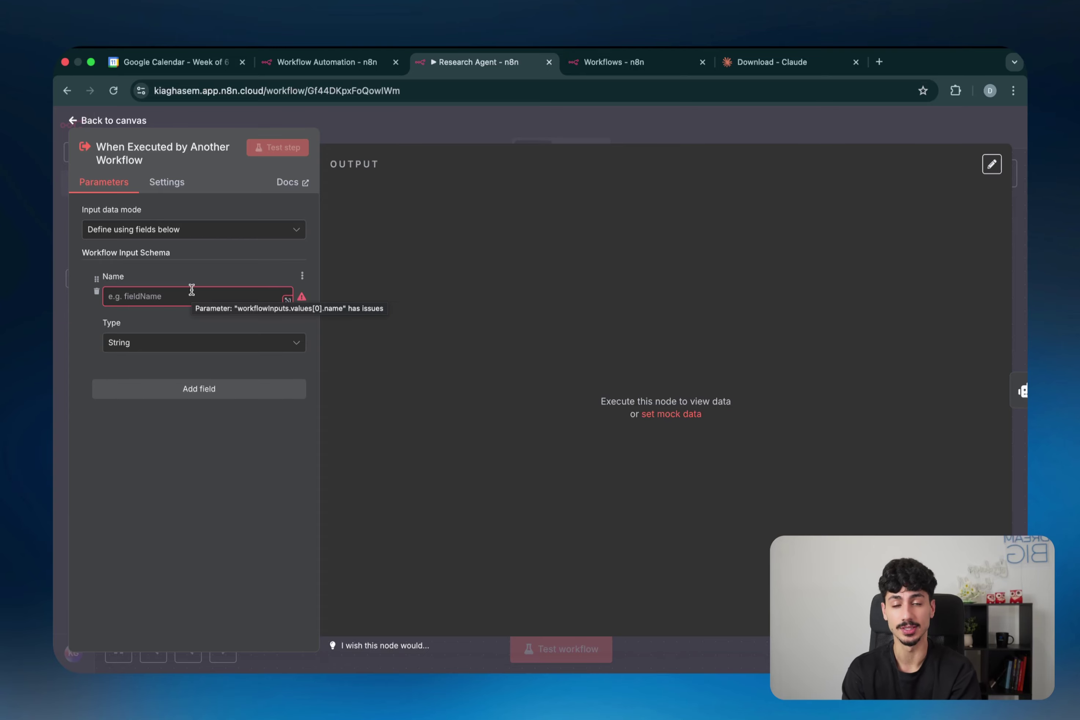
click(195, 288)
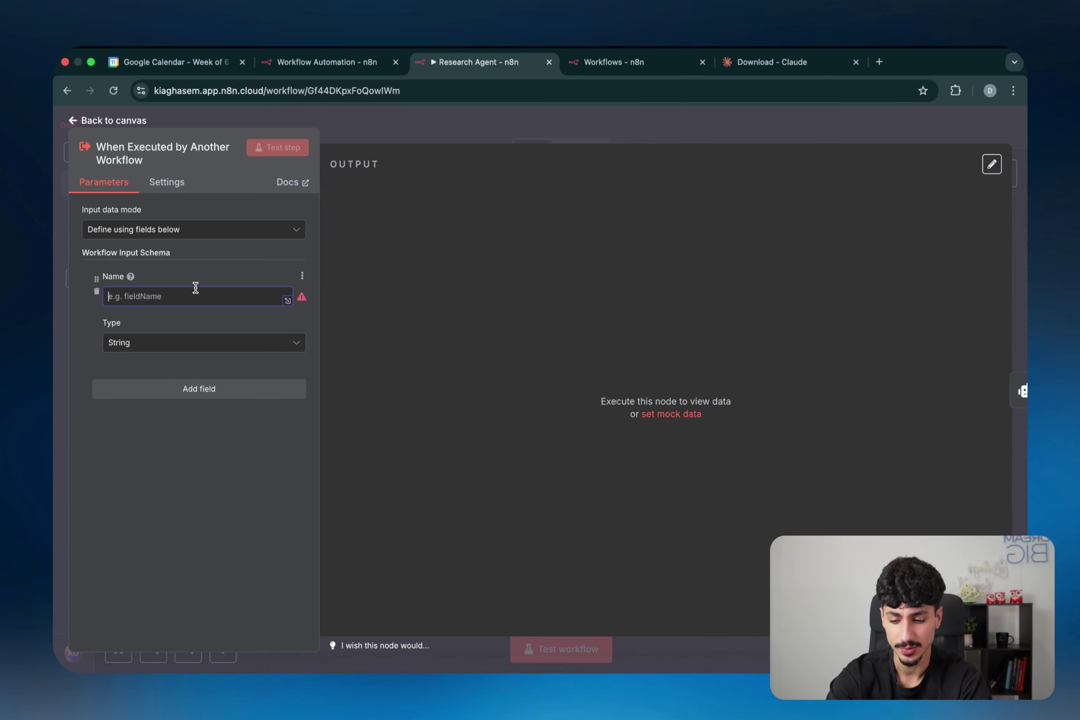
text(query)
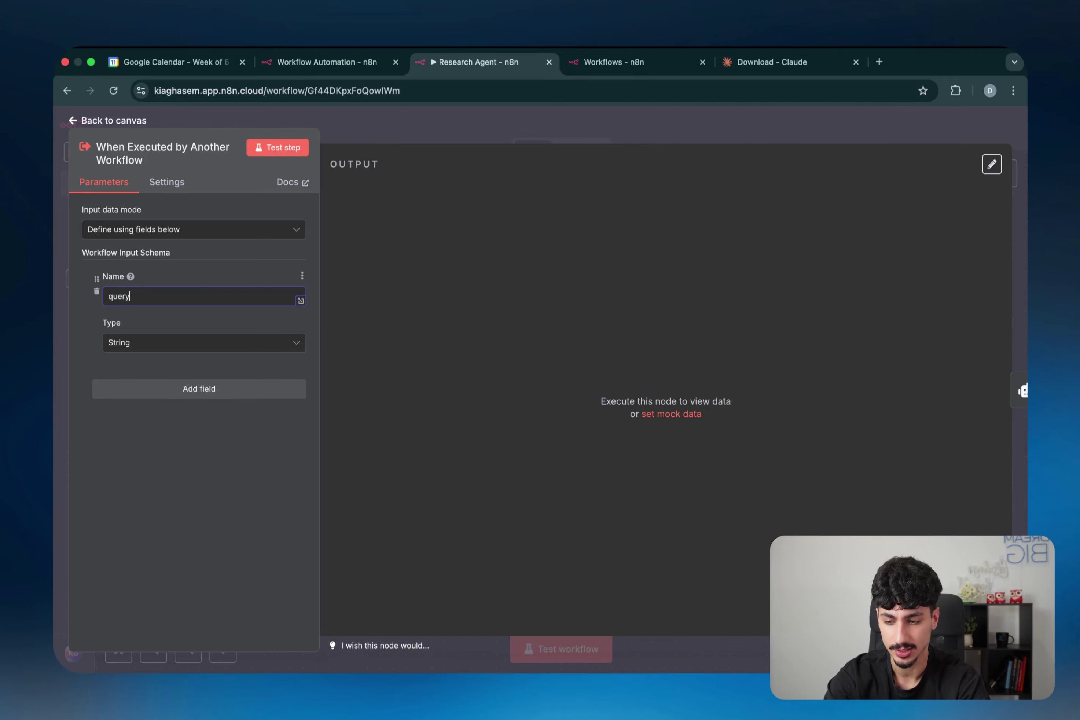
click(279, 150)
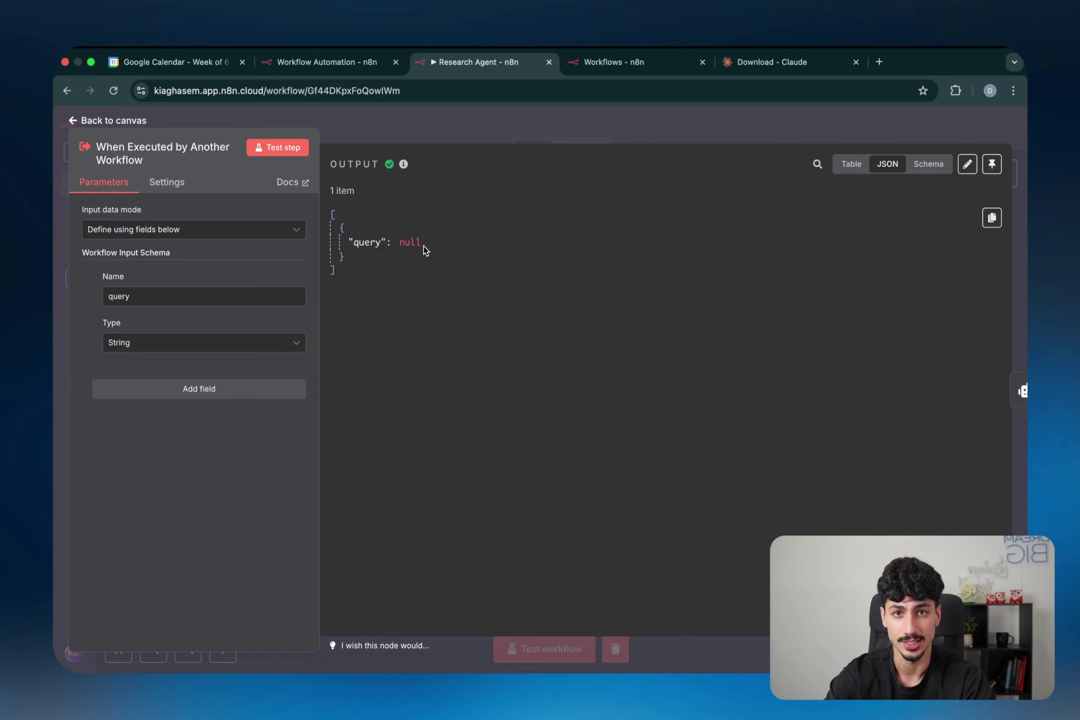
Step: Set the Research Agent's prompt source to Define below, using the trigger's query value
click(546, 137)
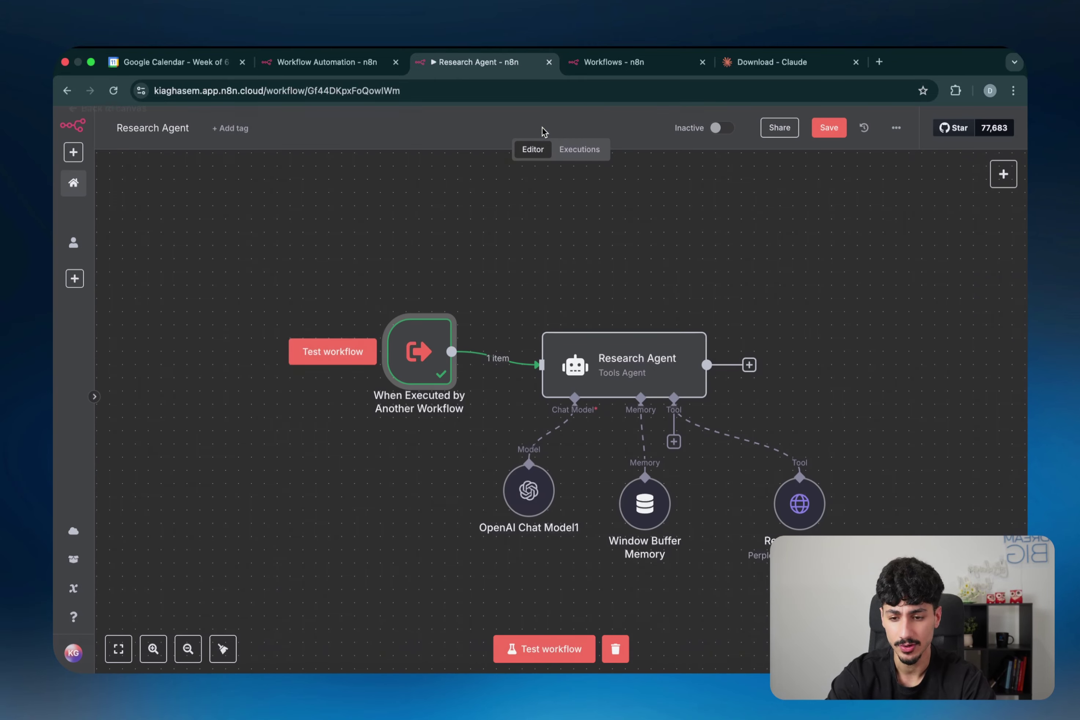
double_click(614, 352)
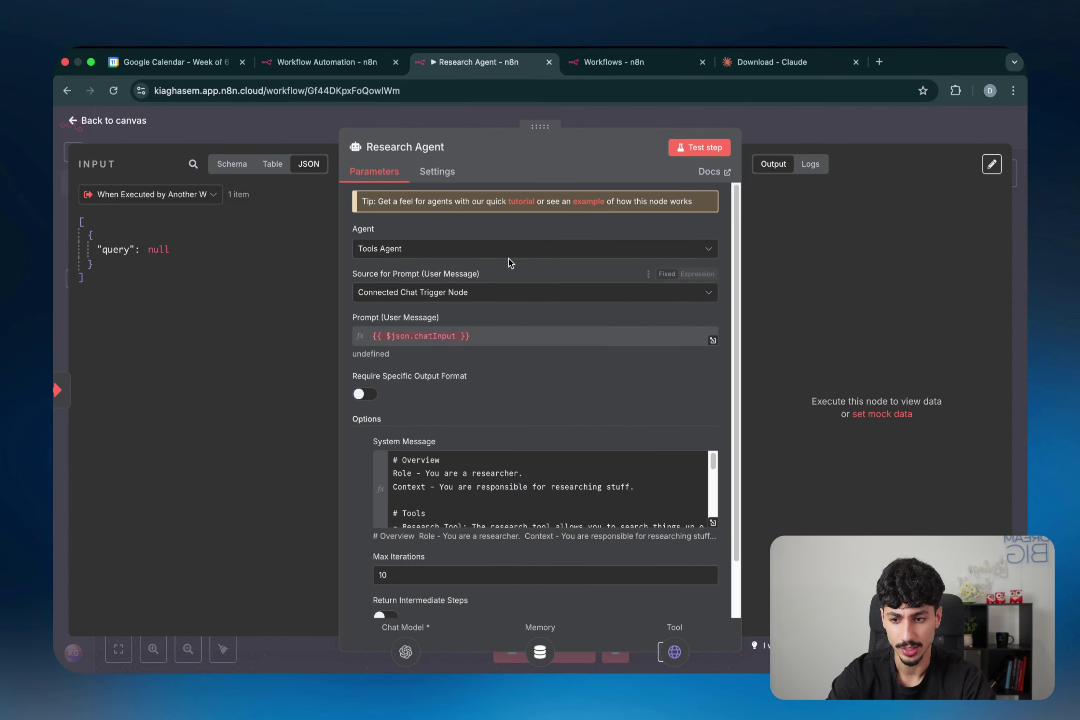
click(458, 293)
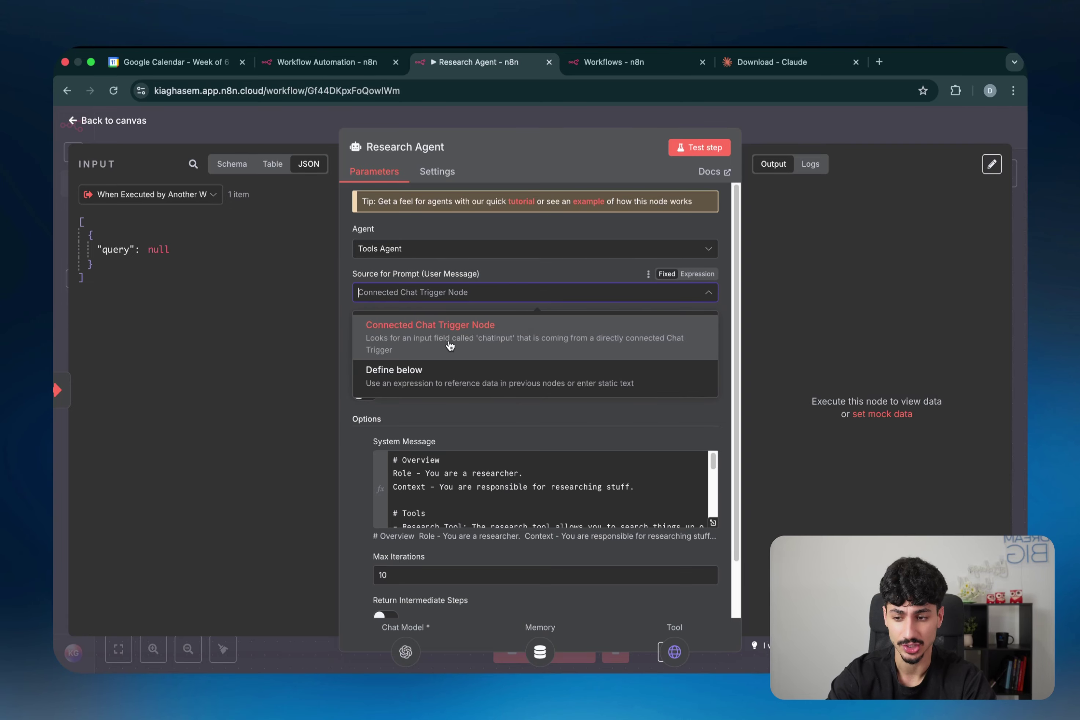
click(431, 371)
drag(105, 247, 431, 341)
click(613, 124)
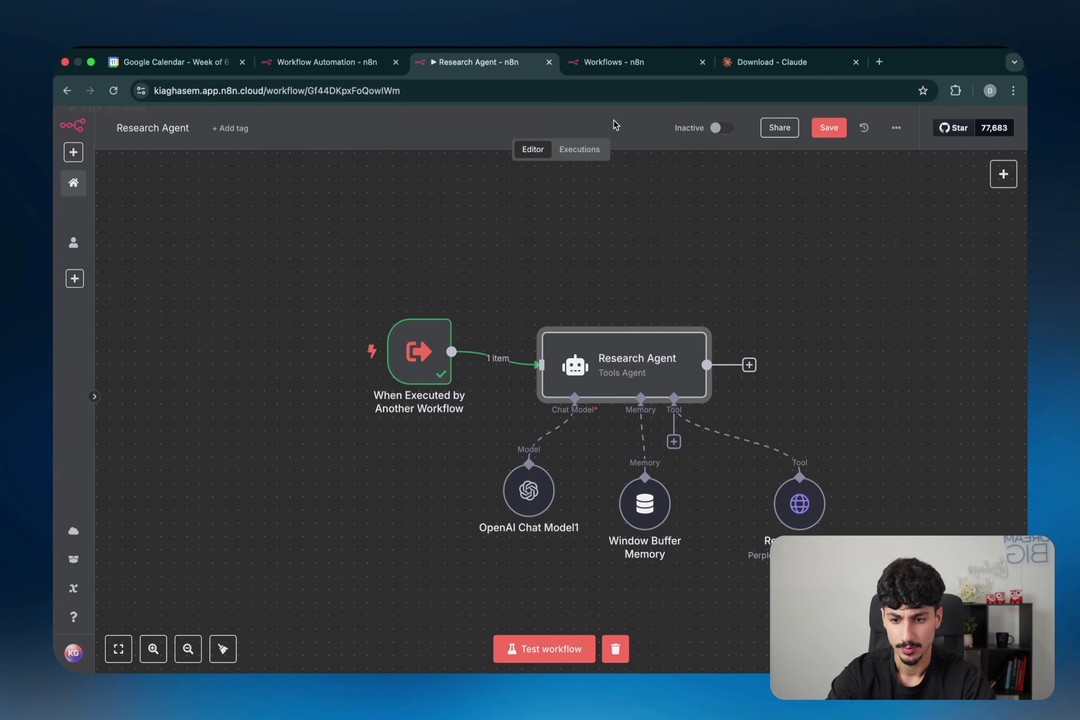
Step: Set the Window Buffer Memory Session ID to Define below, keyed on query
double_click(646, 520)
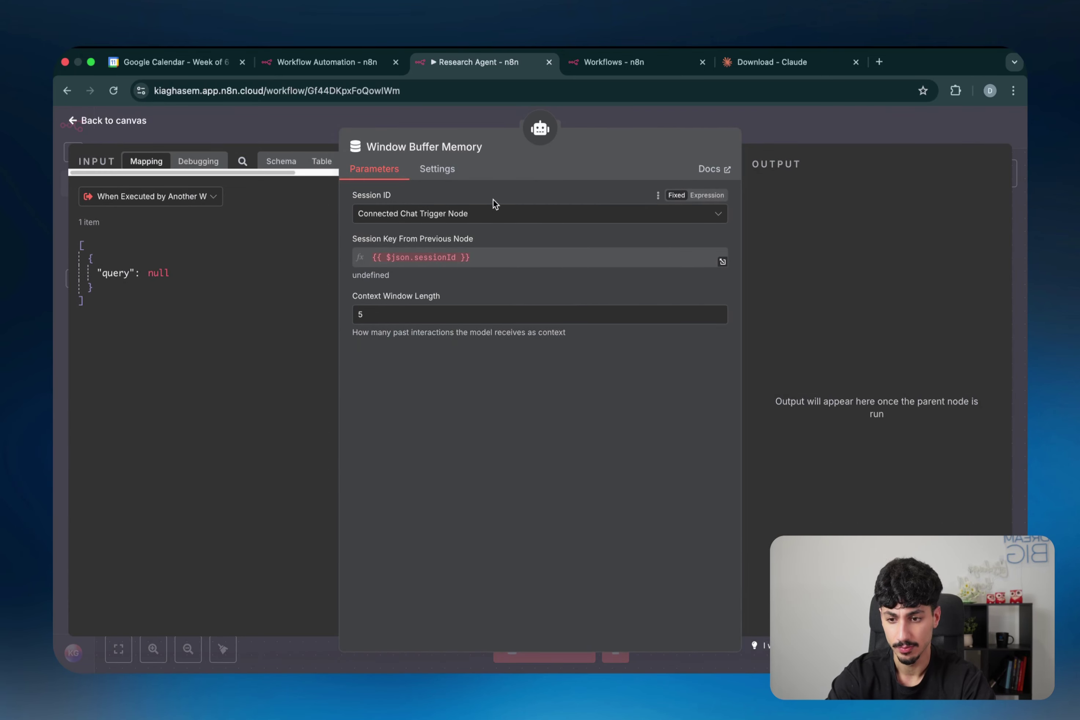
click(467, 223)
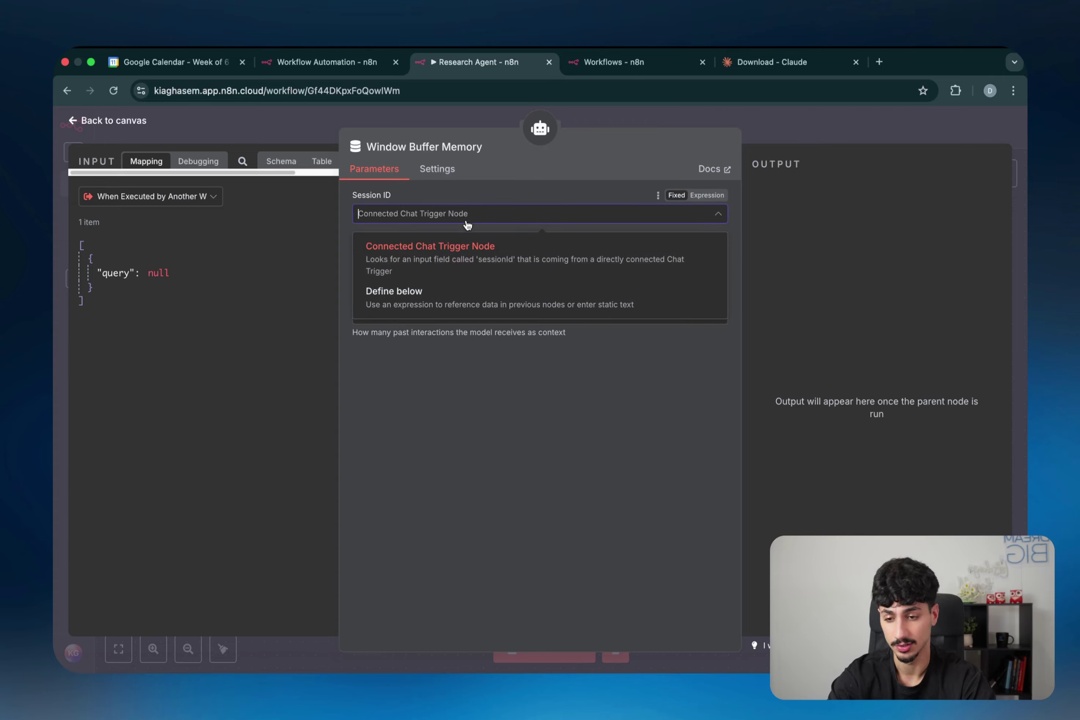
click(451, 297)
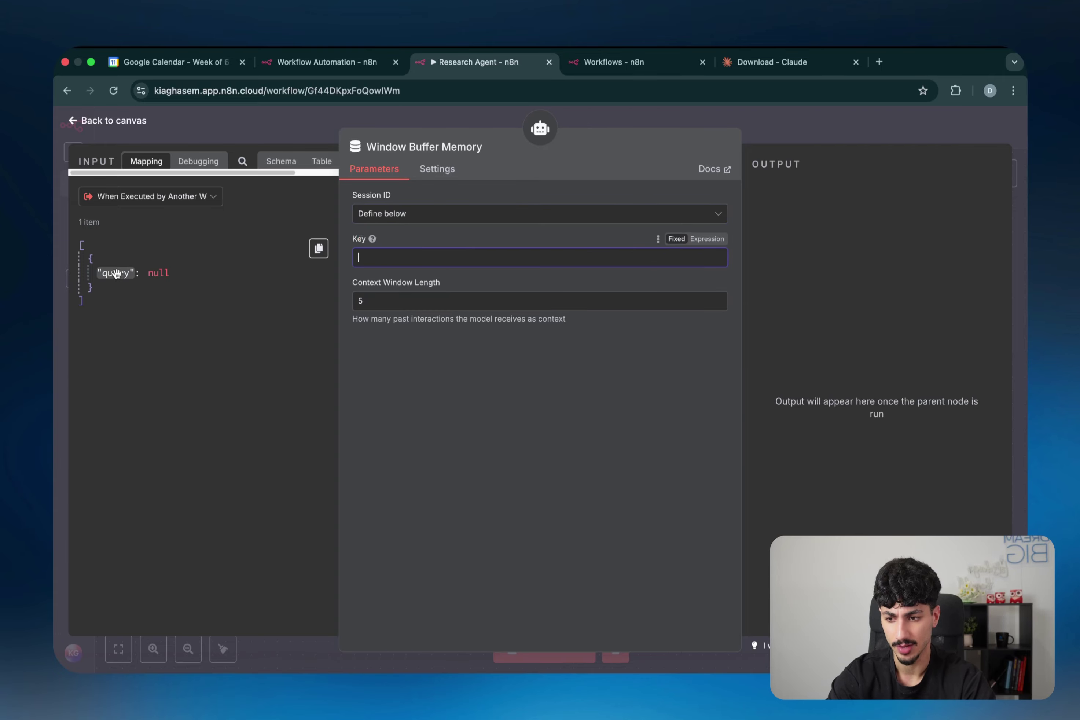
drag(112, 273, 399, 261)
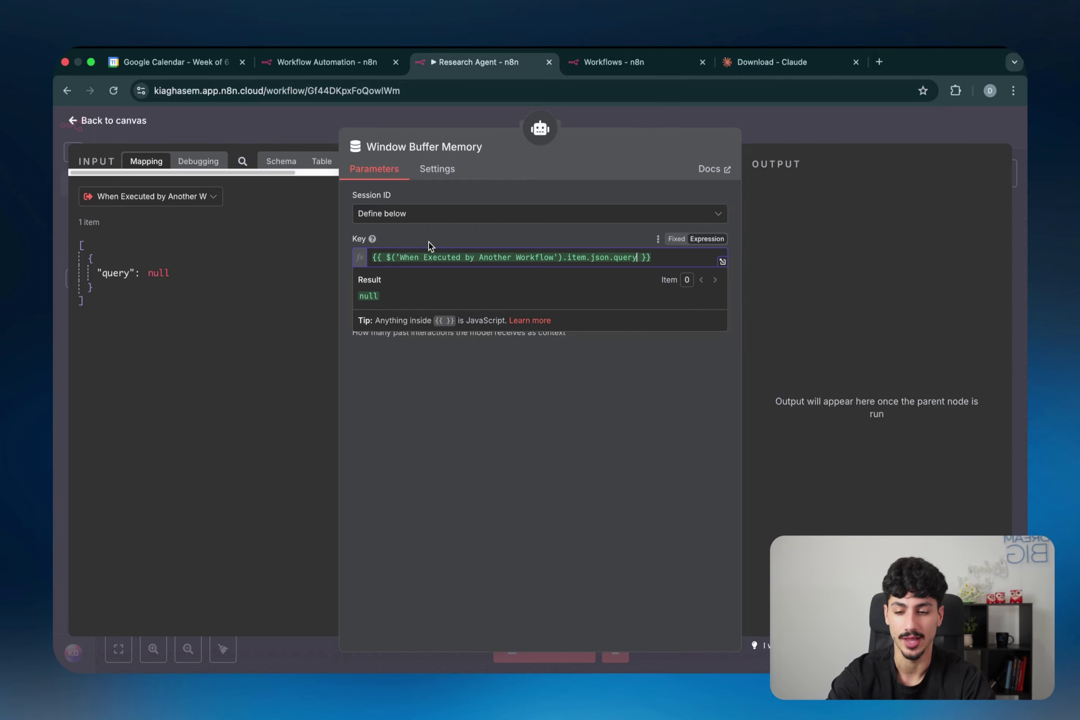
key(Escape)
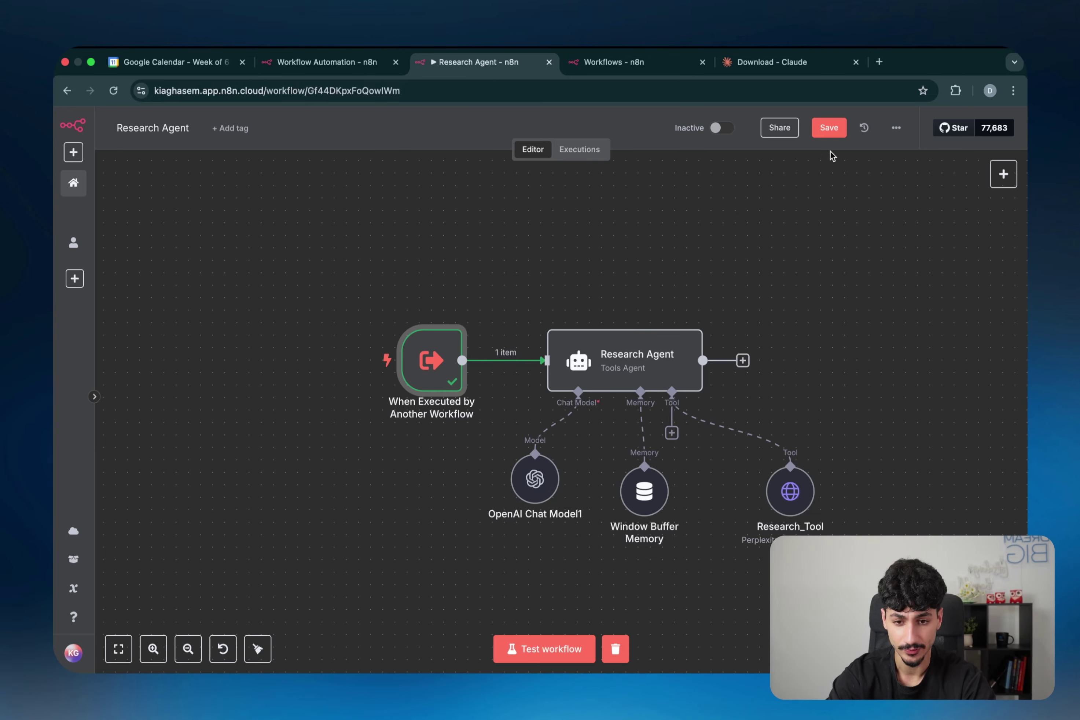
Step: Save the Research Agent workflow and rename the MCP server's workflow tool node to Research
click(830, 129)
key(ctrl+shift+Tab)
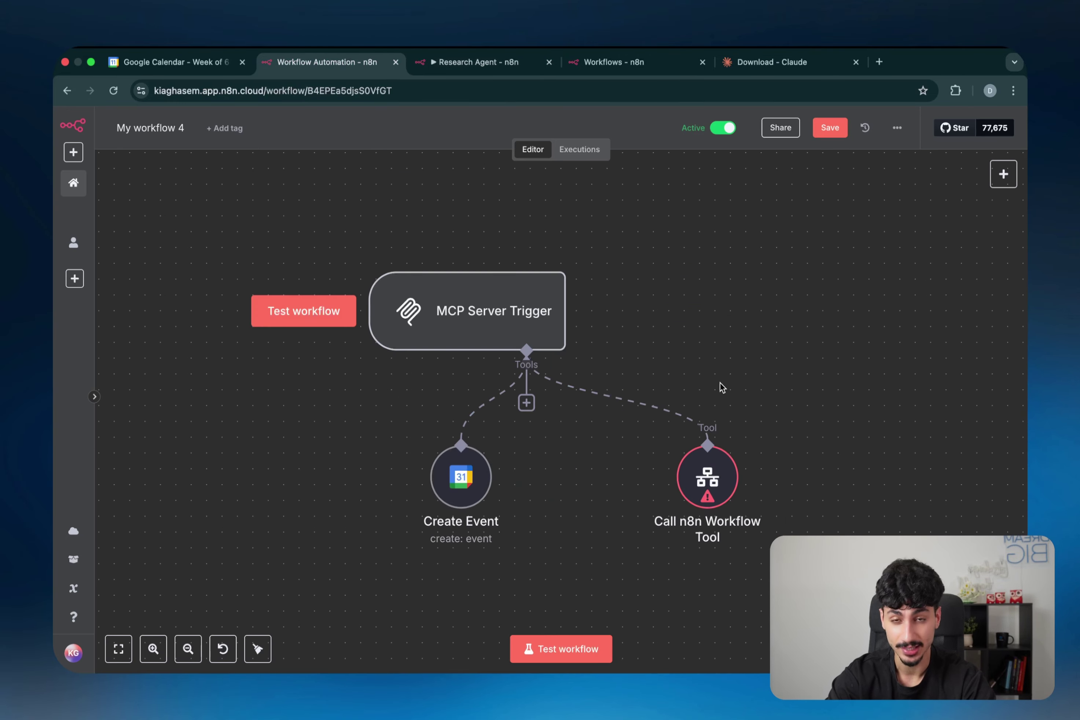
mouse_move(739, 440)
double_click(726, 481)
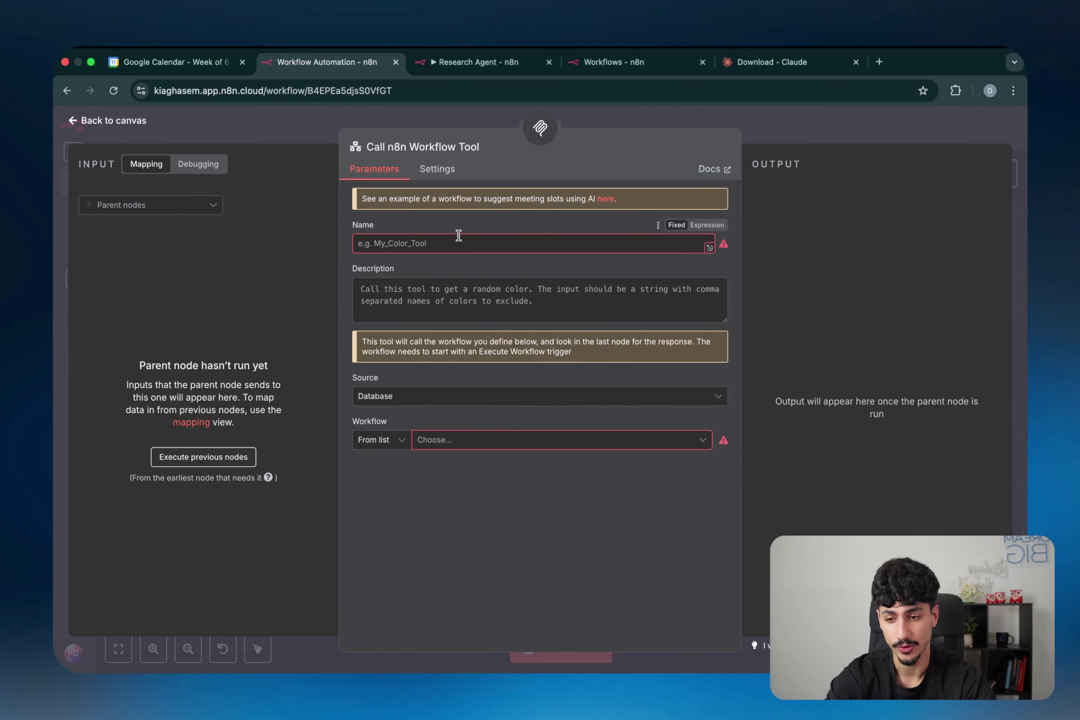
click(430, 153)
triple_click(533, 144)
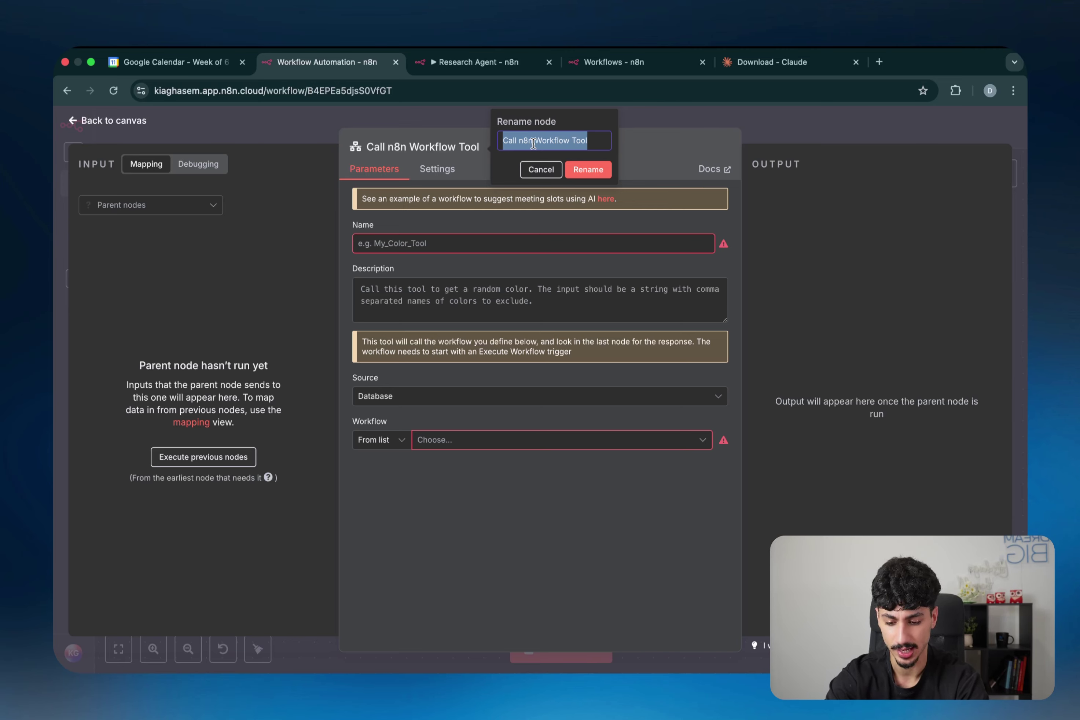
text(Research)
Step: Name the tool 'research' with description 'Call this tool to do research.'
click(446, 243)
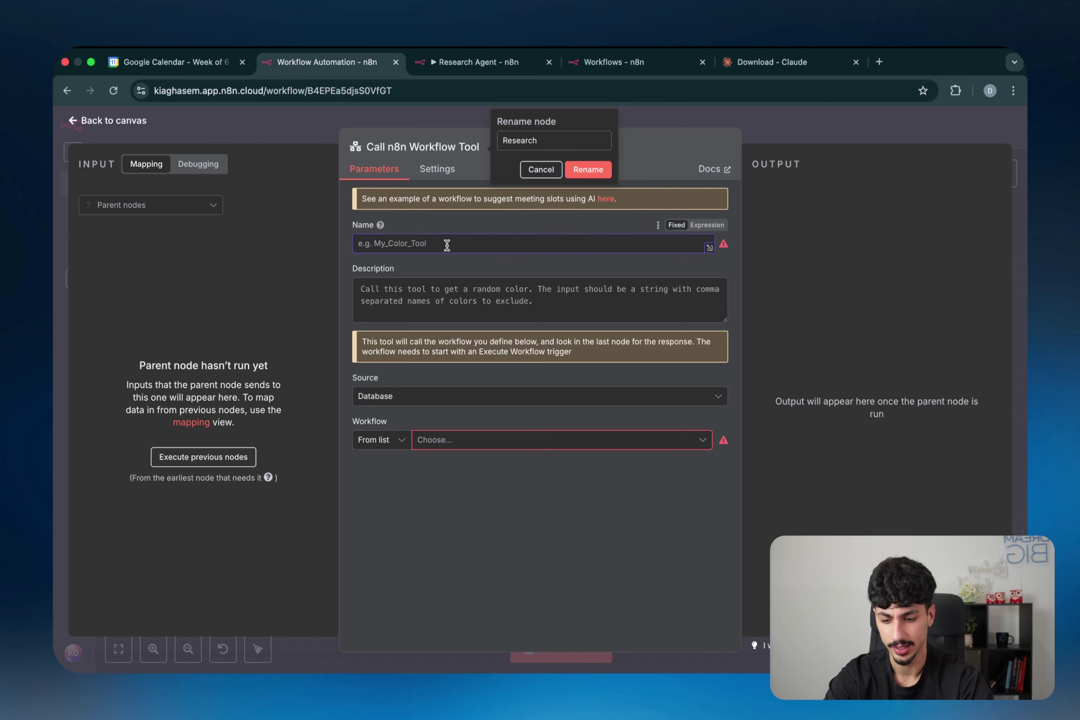
text(research)
key(Tab)
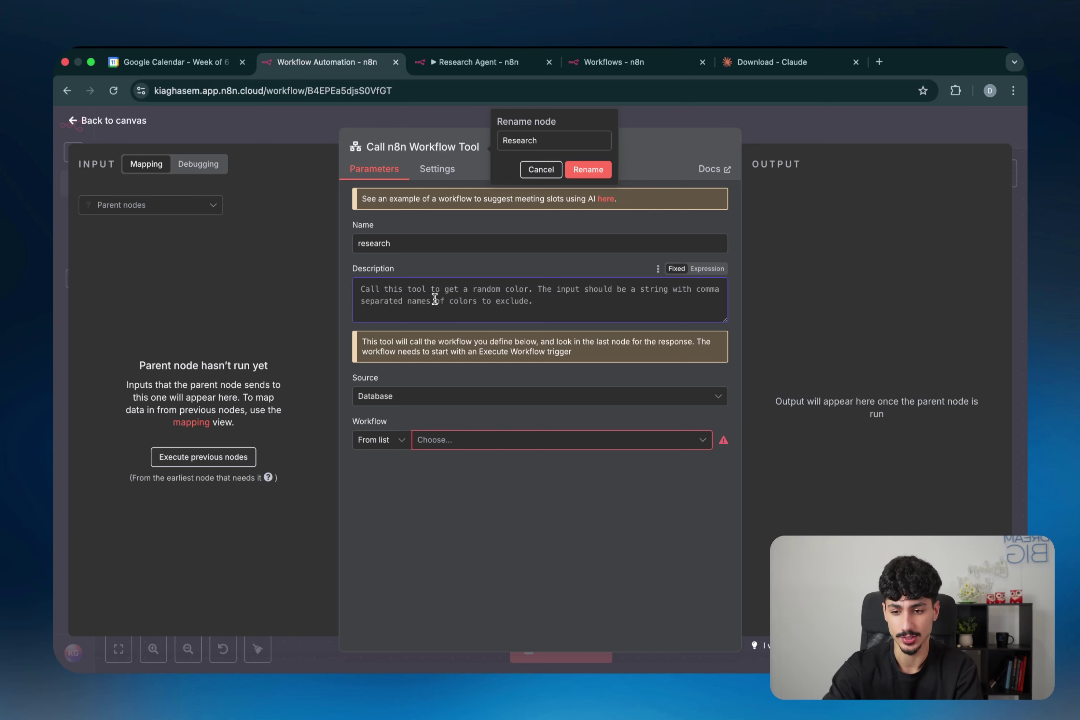
text(Call this too)
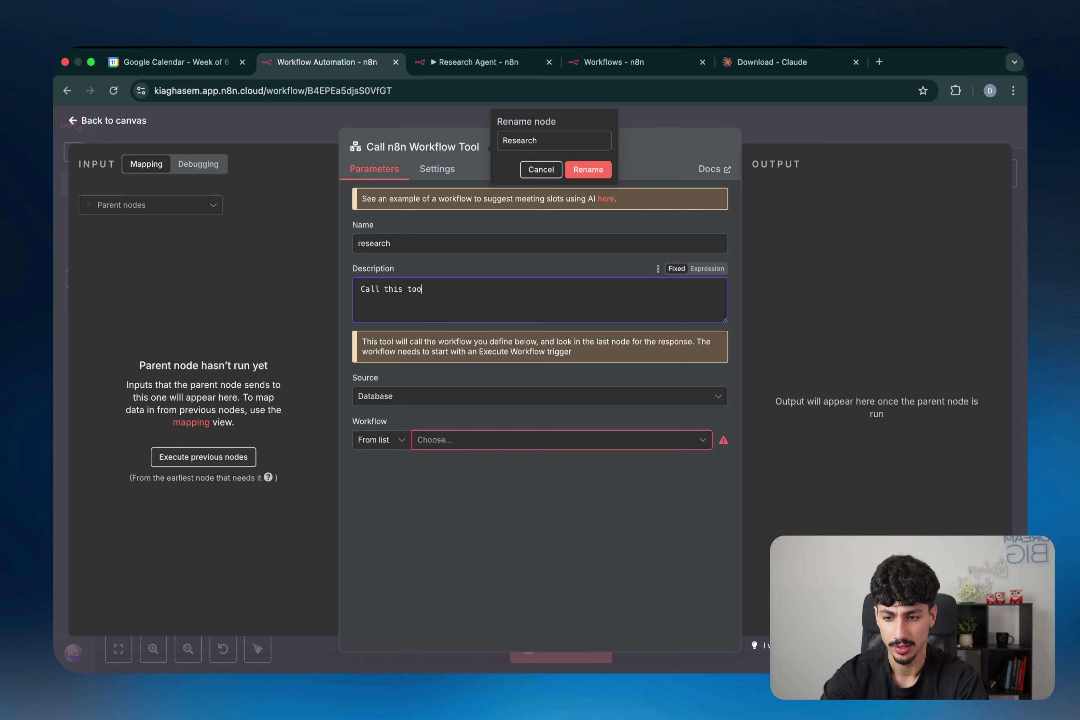
text(l to do research)
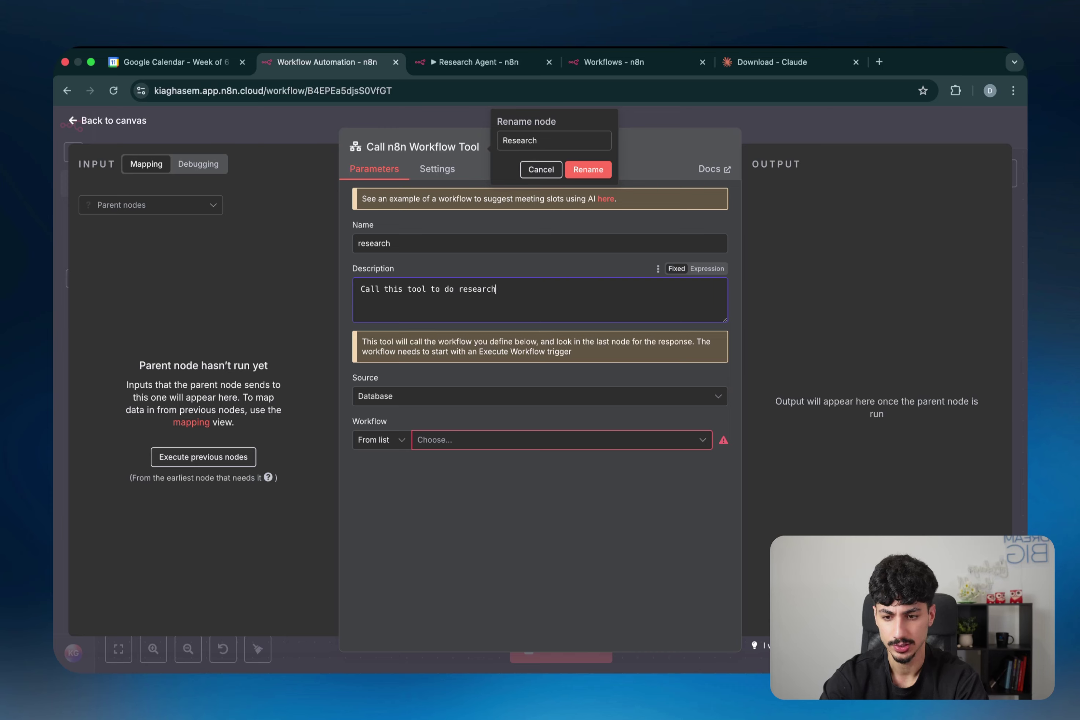
text(.)
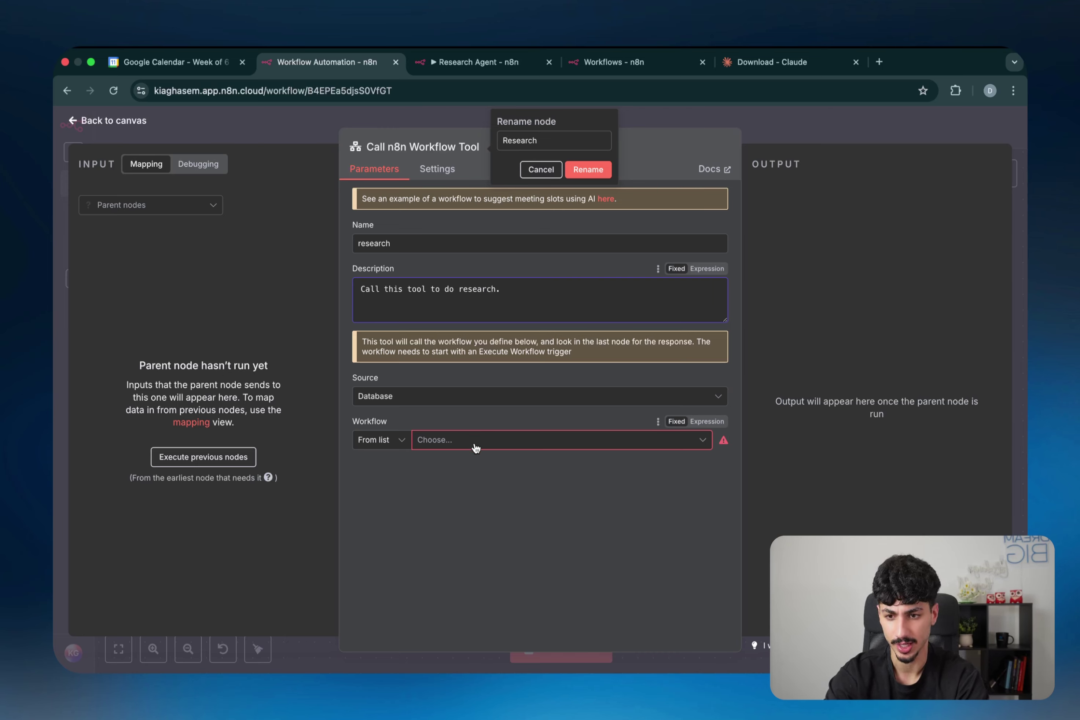
Step: Call the Research Agent workflow with a model-defined query, confirm the Research name, and save
click(472, 438)
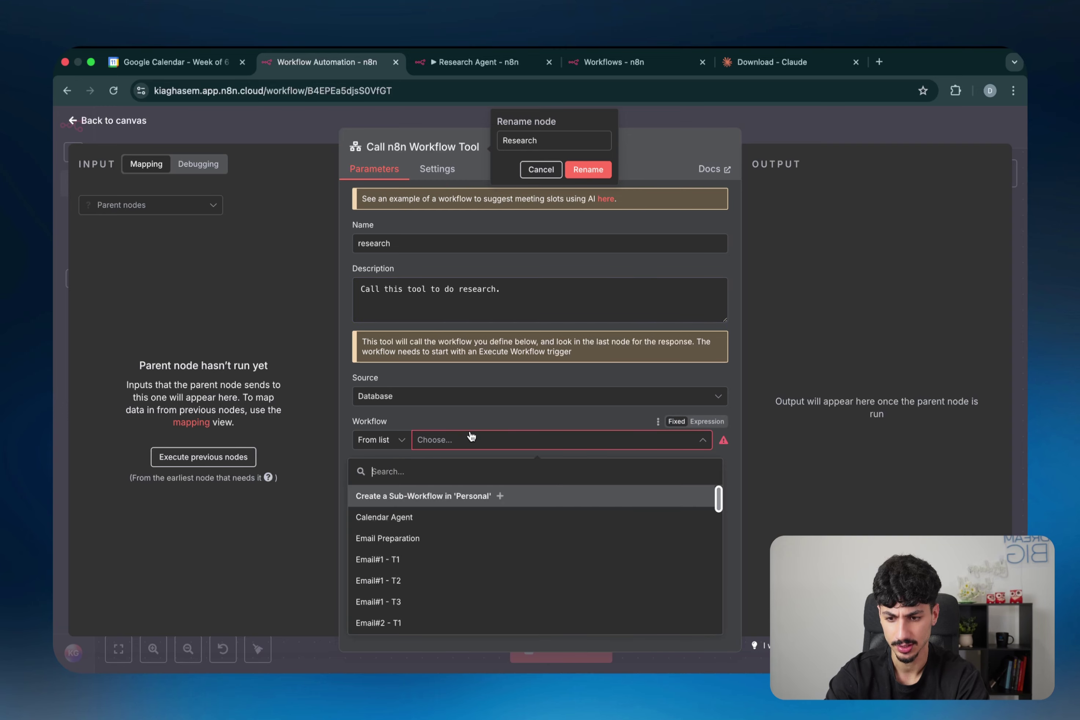
text(resea)
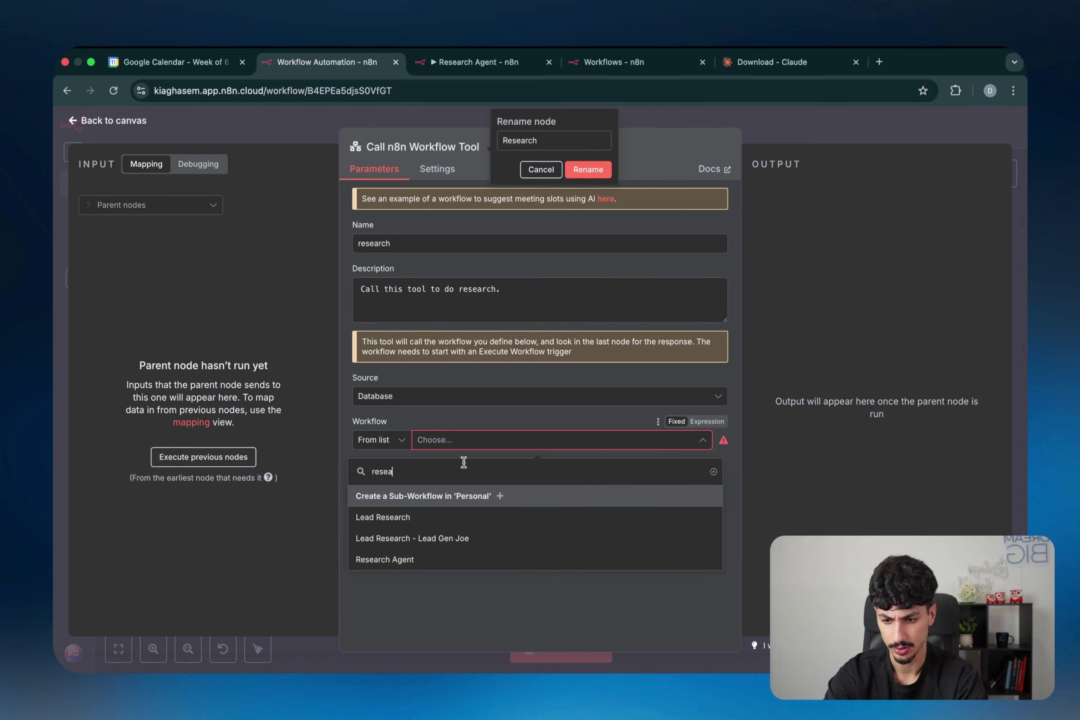
text(rch)
click(430, 558)
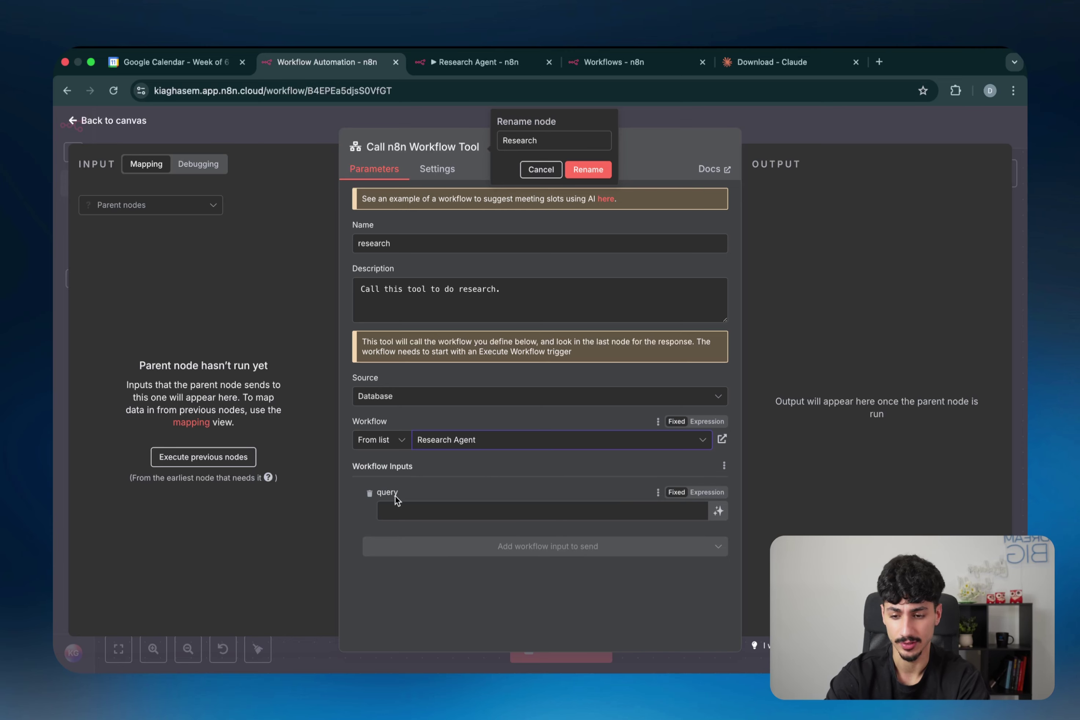
click(720, 513)
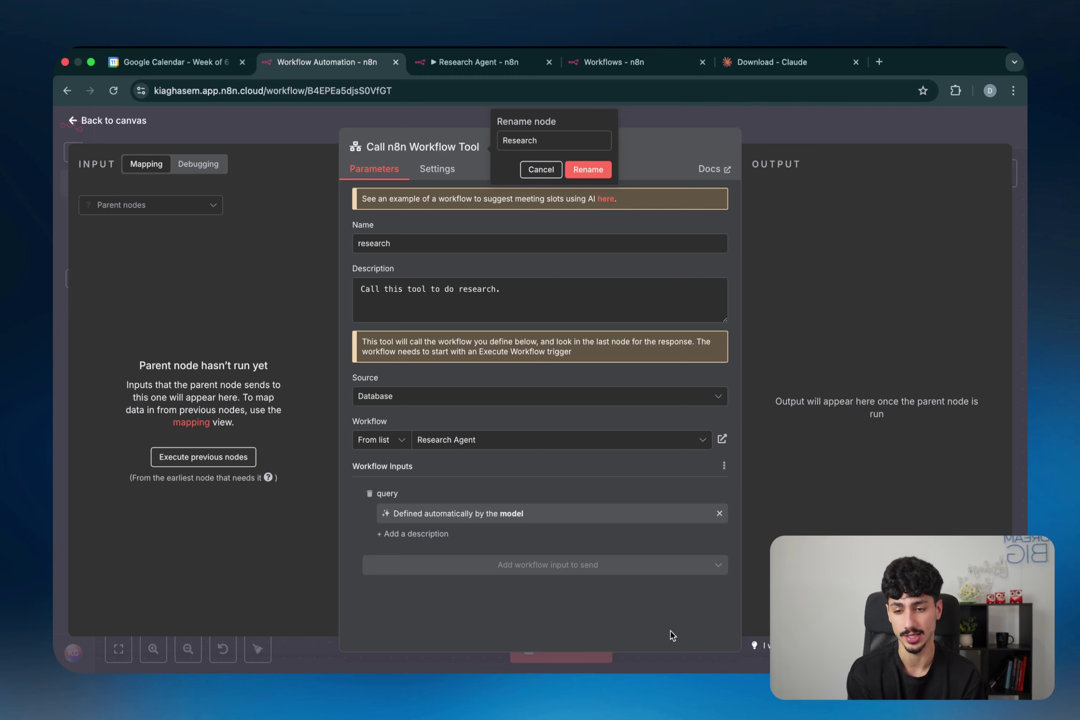
key(Return)
click(625, 117)
click(836, 138)
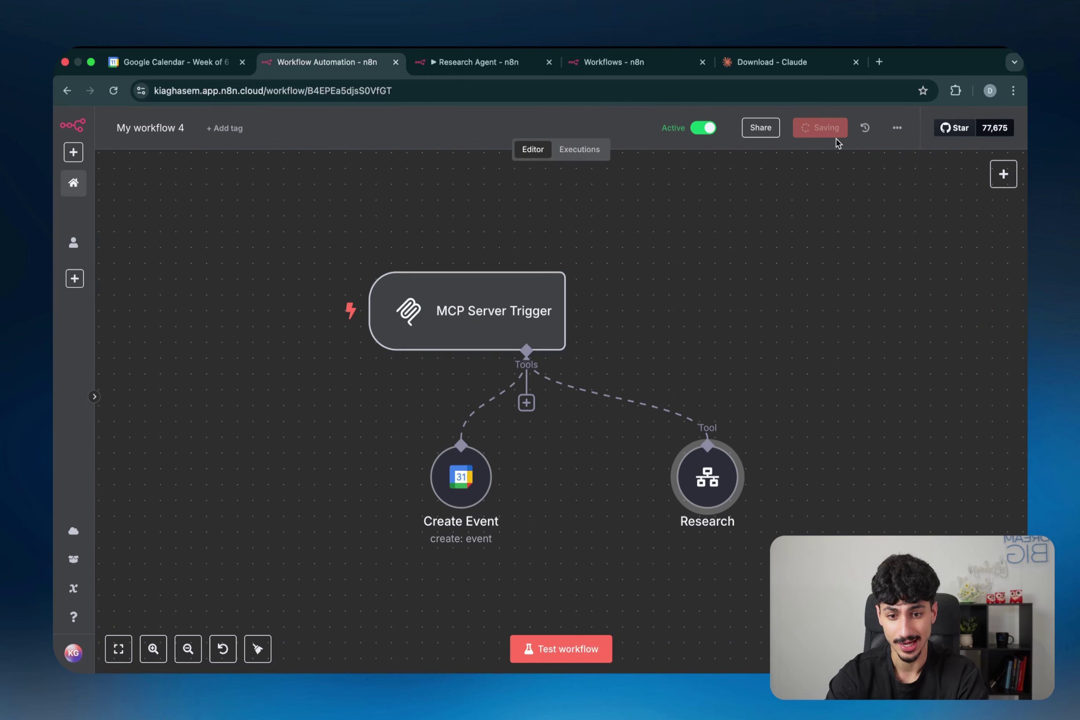
Step: Open a new Claude Desktop chat and confirm the Create_Event and research MCP tools are listed
key(super+Tab)
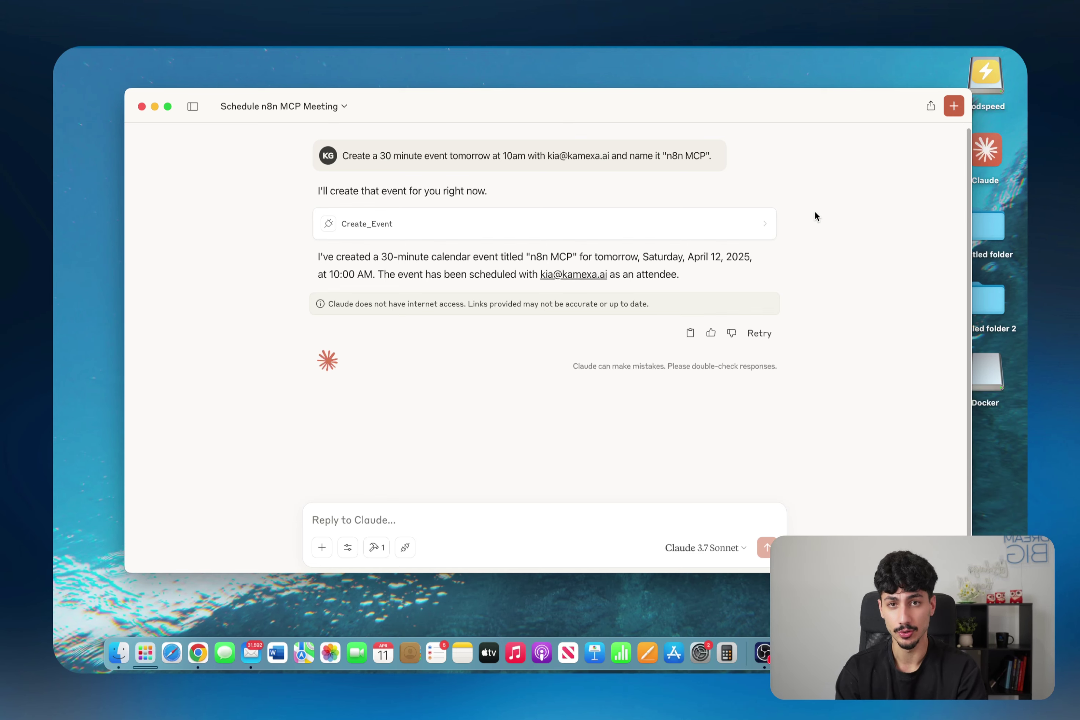
key(super+n)
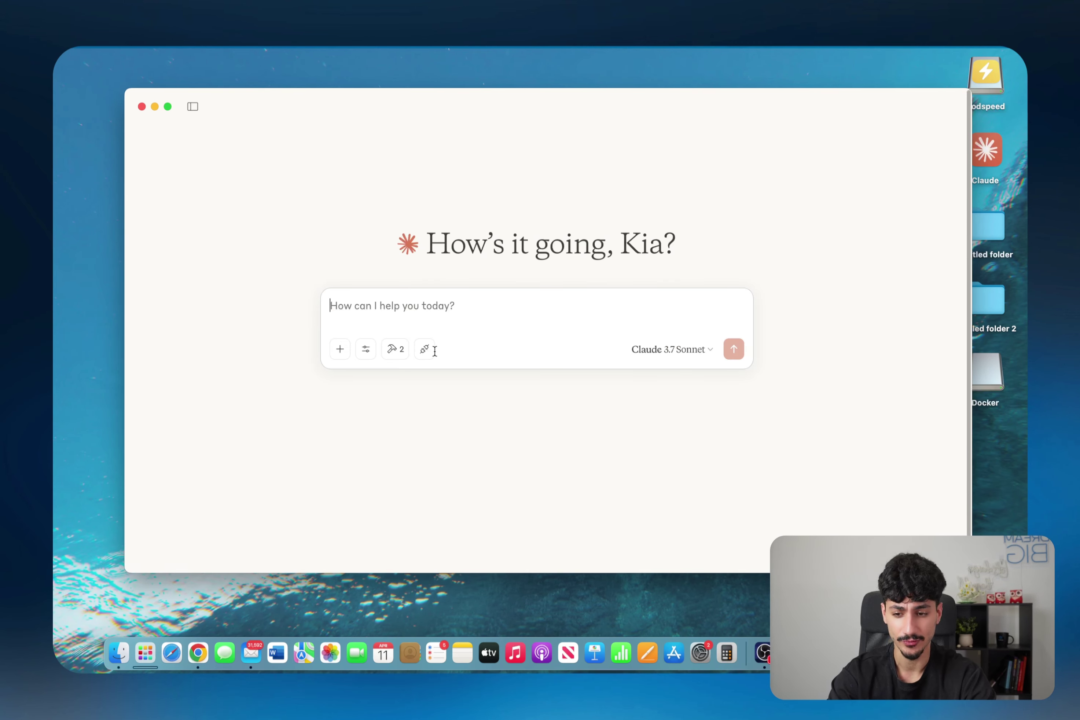
click(395, 349)
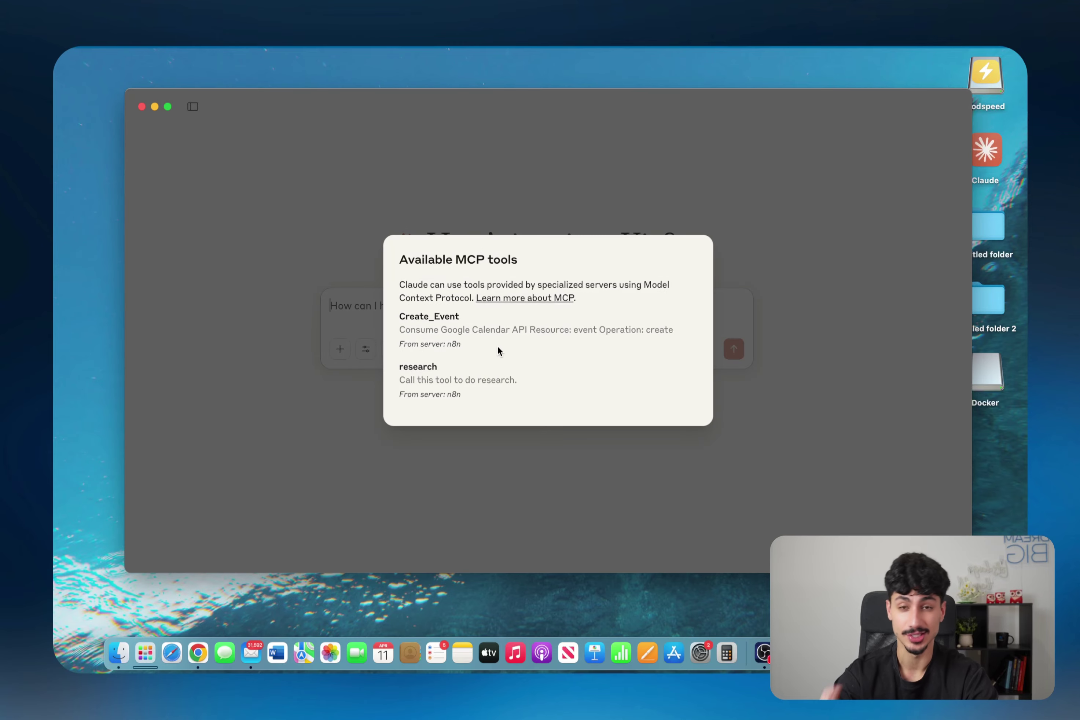
double_click(411, 320)
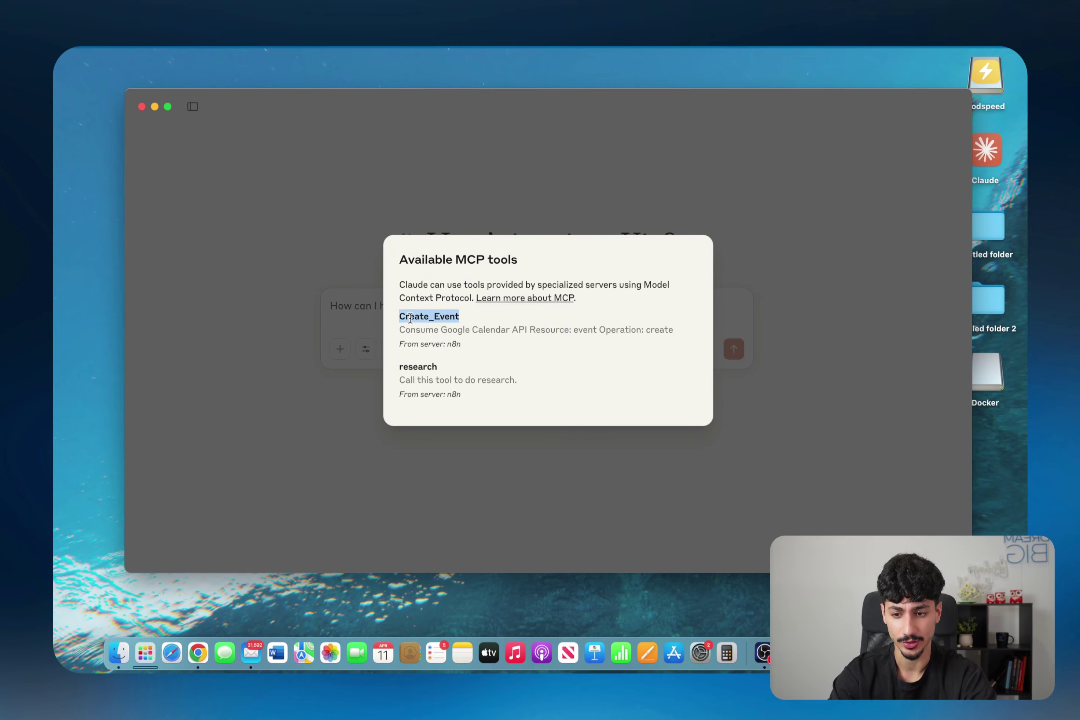
double_click(417, 366)
click(367, 320)
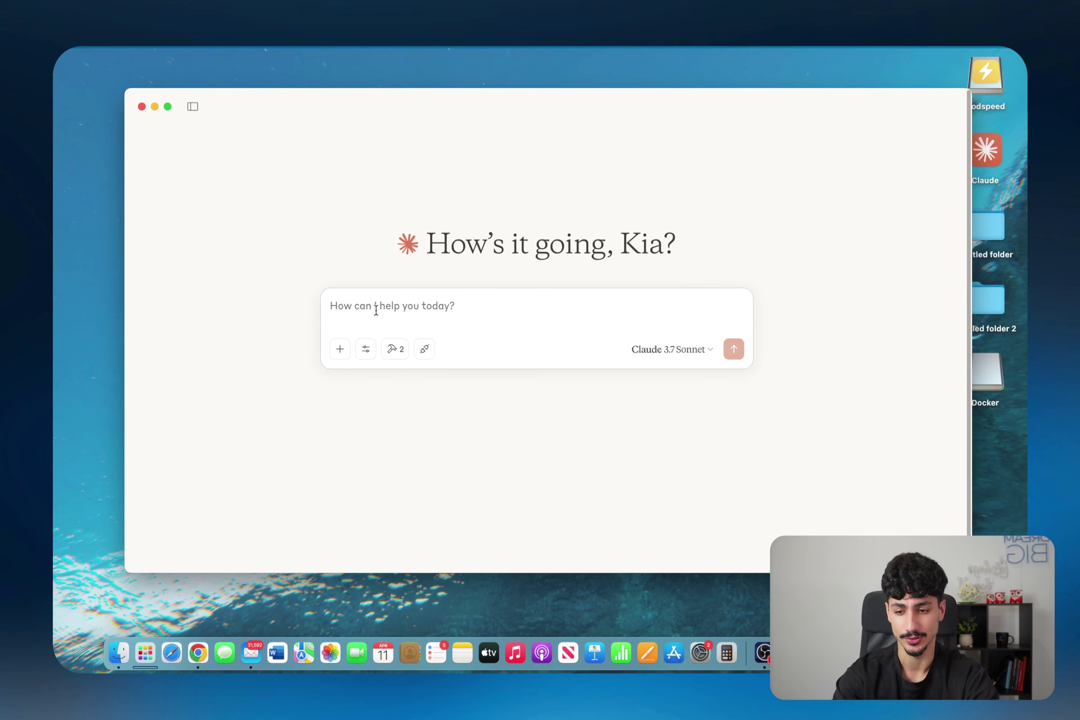
Step: Ask Claude who is winning the Premier League, review the research query, and allow it once
text(Whos currently wining the premiere league.)
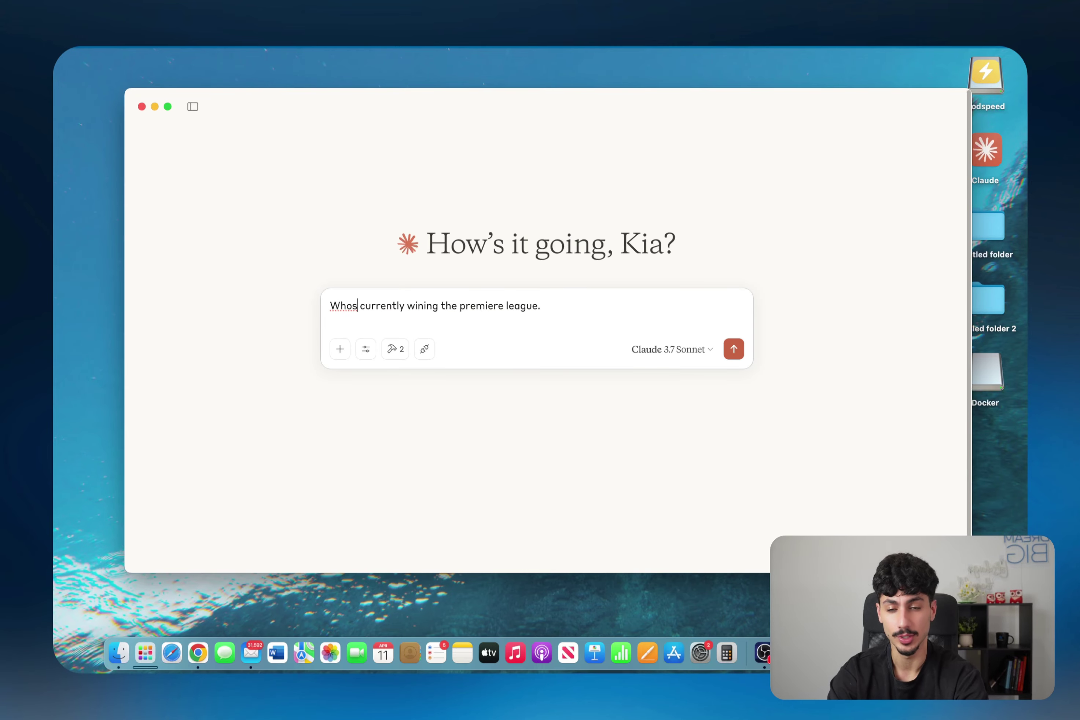
key(Return)
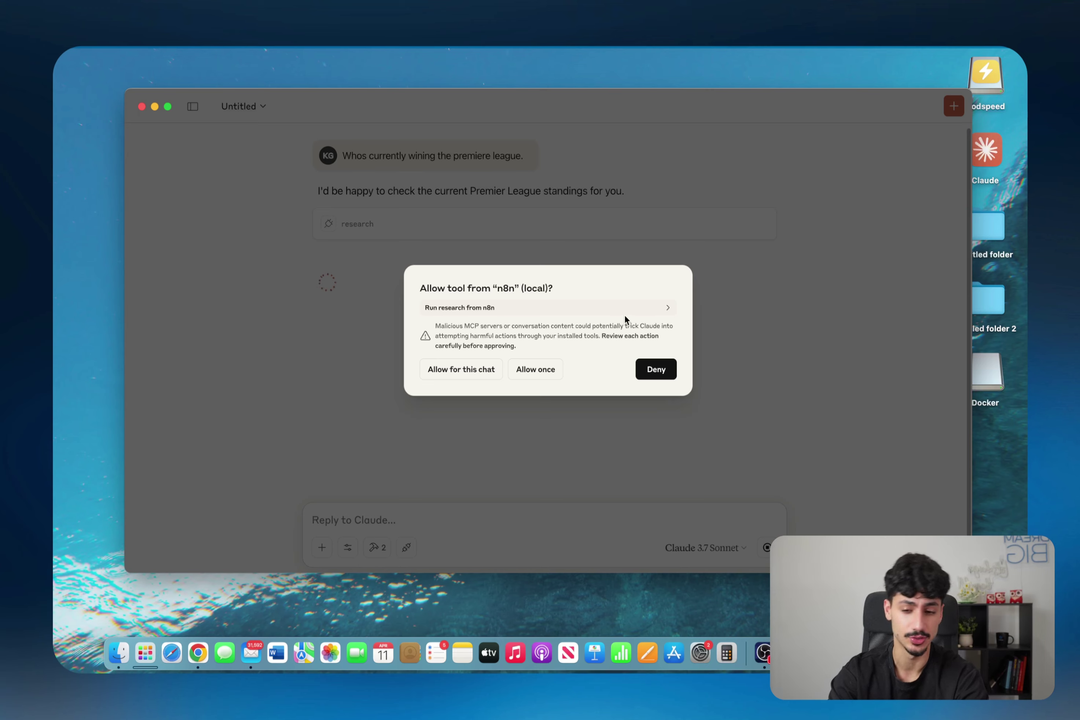
click(665, 308)
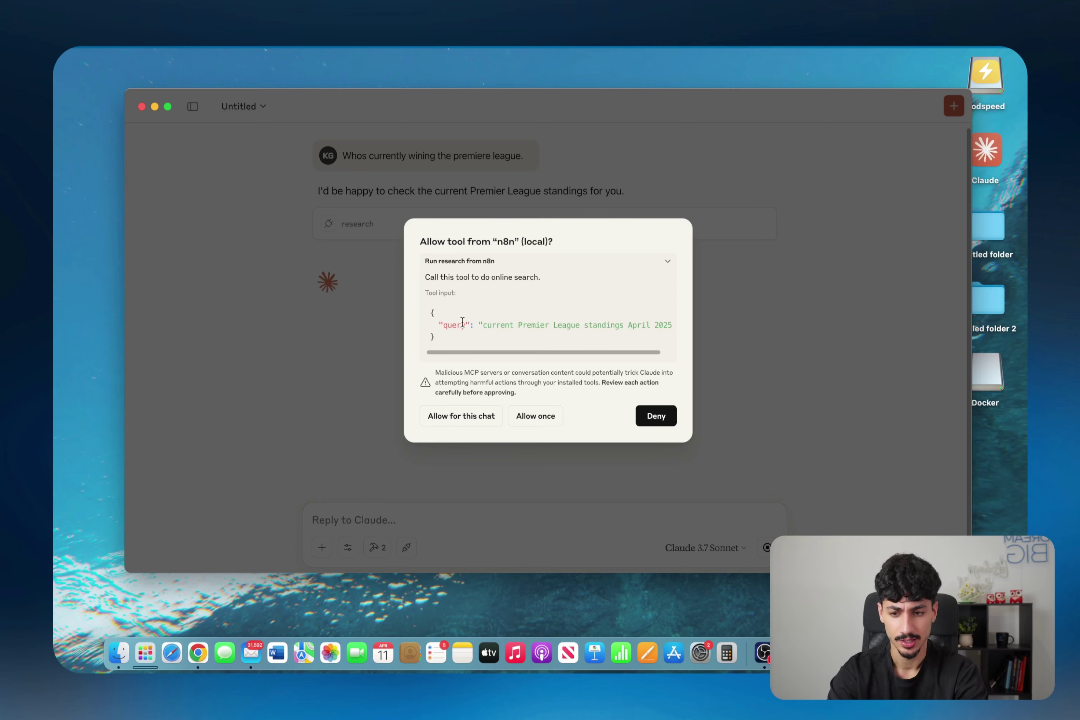
double_click(454, 325)
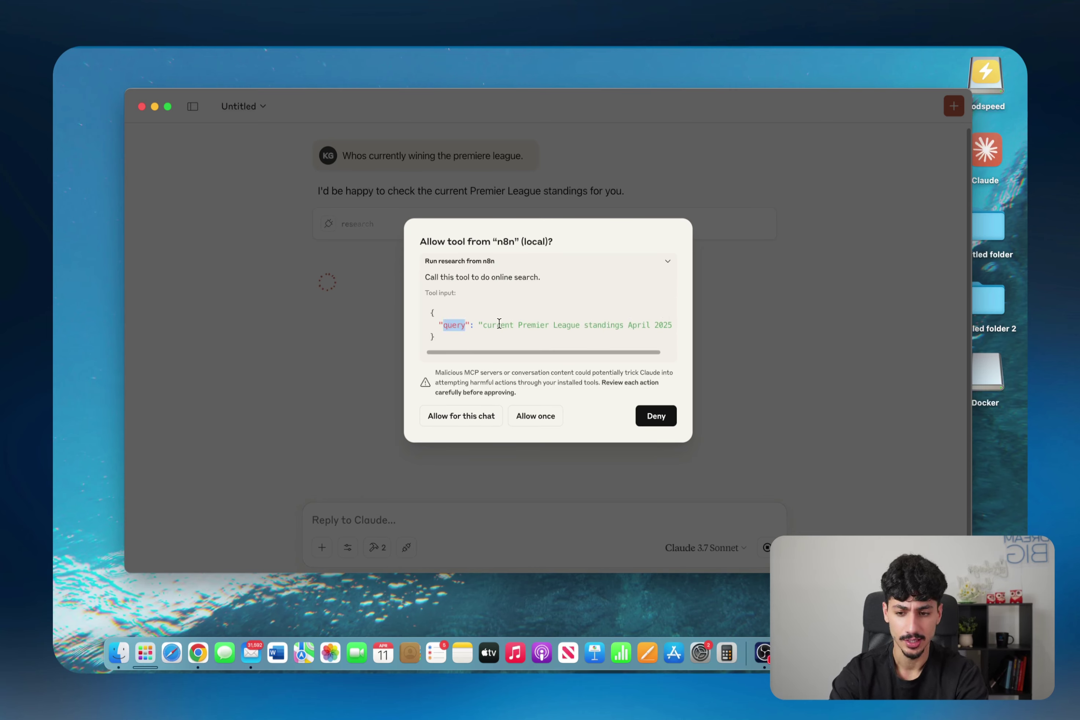
scroll(524, 327, right, 2)
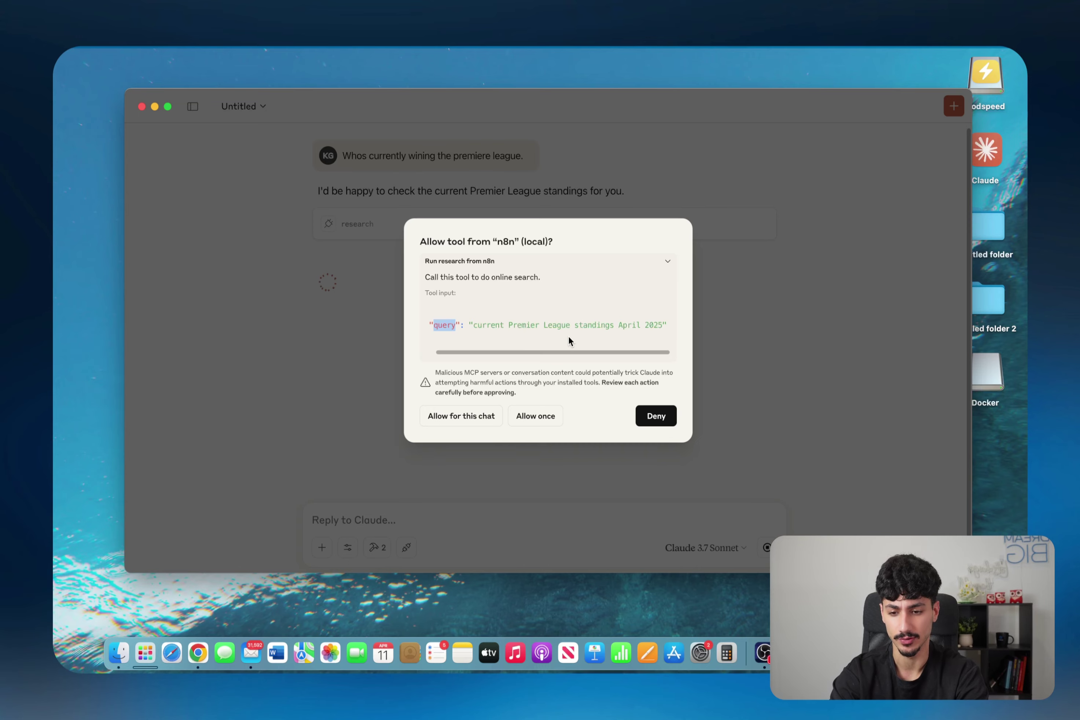
click(548, 416)
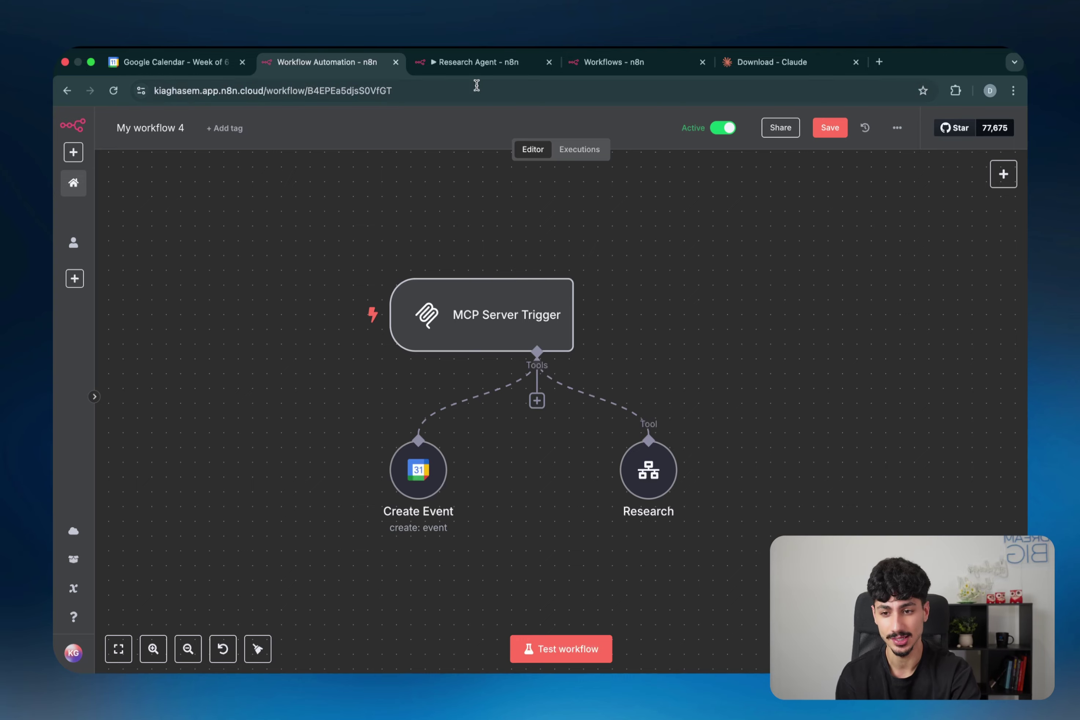
Step: Add an AI Agent node after the chat message trigger in the new workflow
click(475, 68)
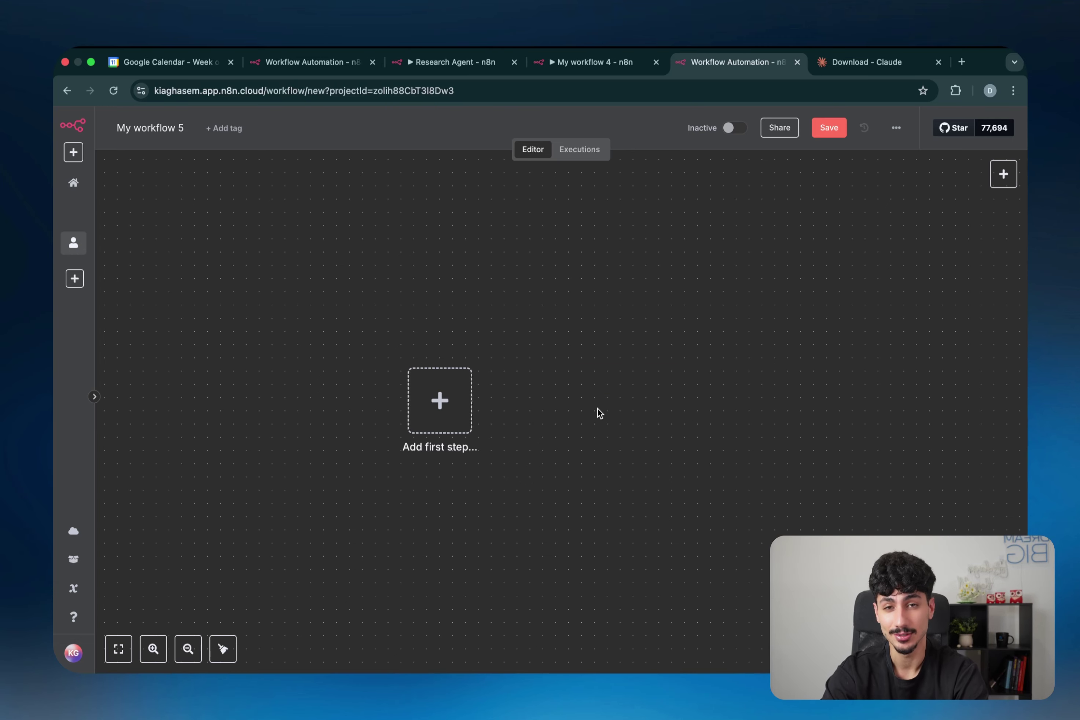
right_click(598, 411)
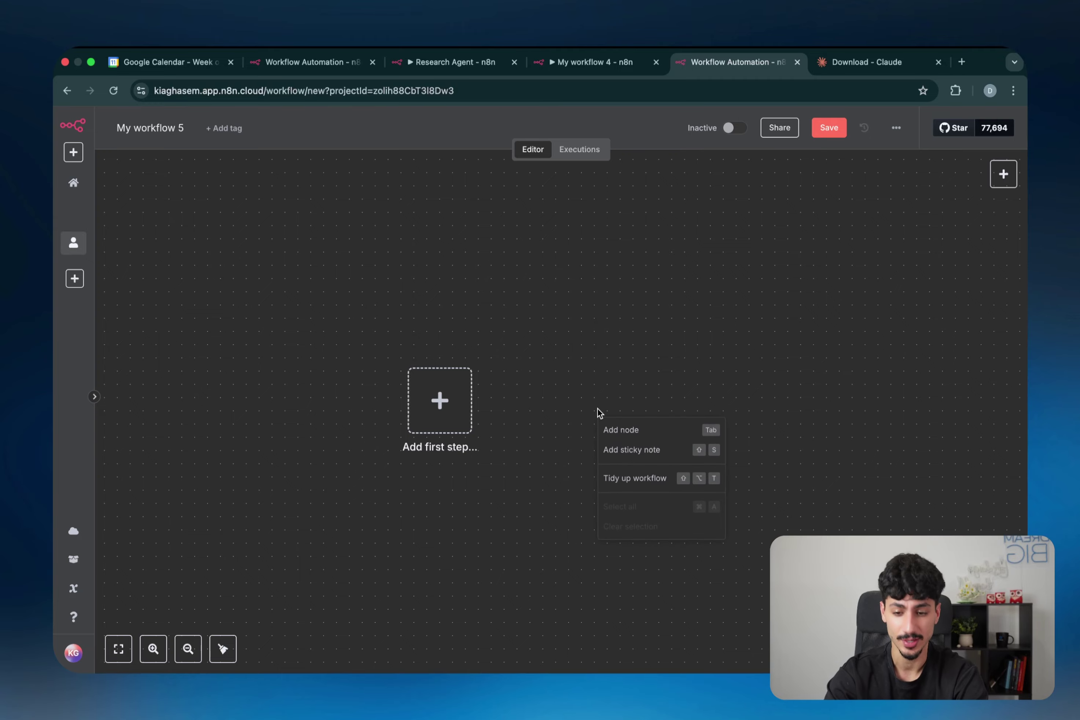
click(623, 430)
text(ai agent)
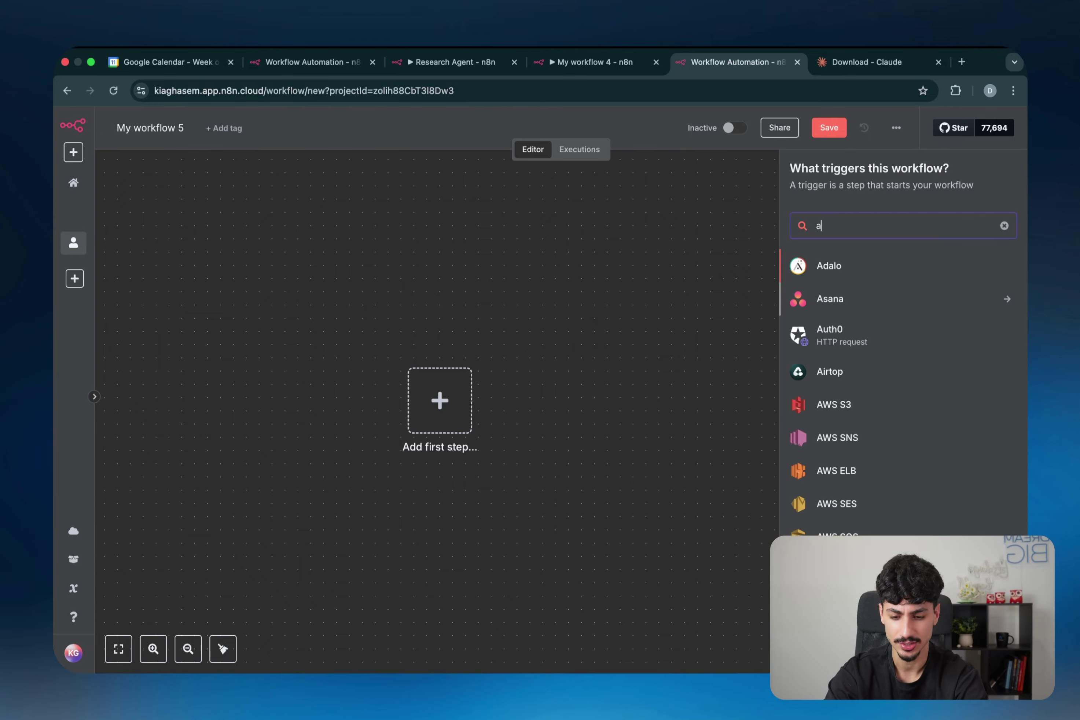
key(Return)
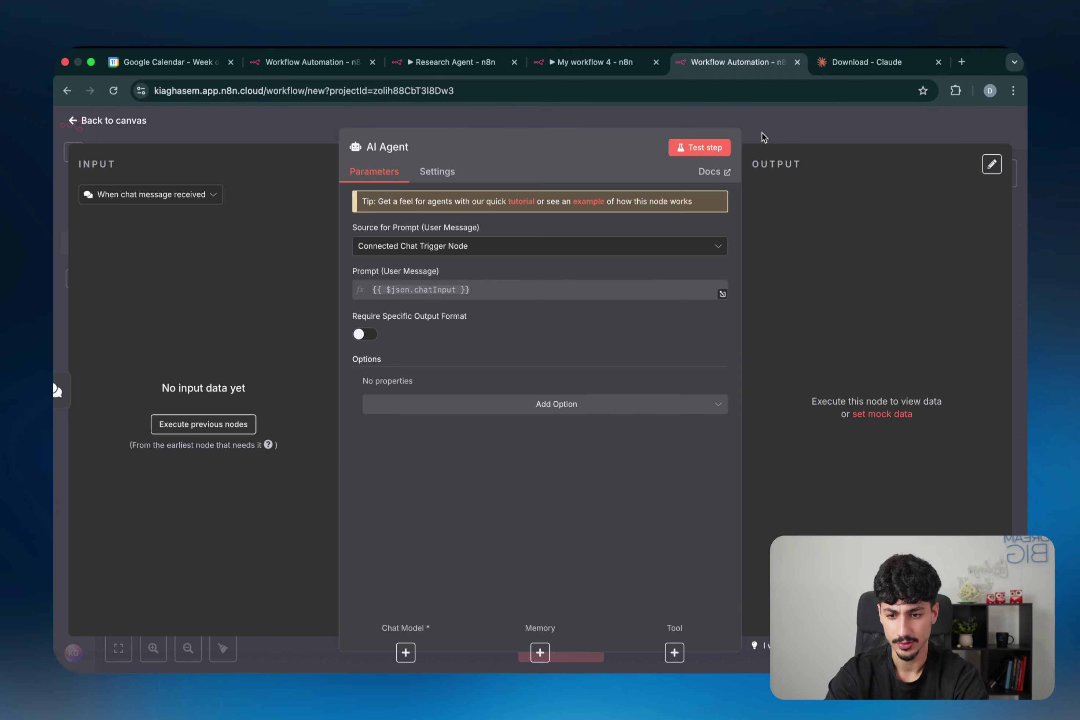
click(762, 138)
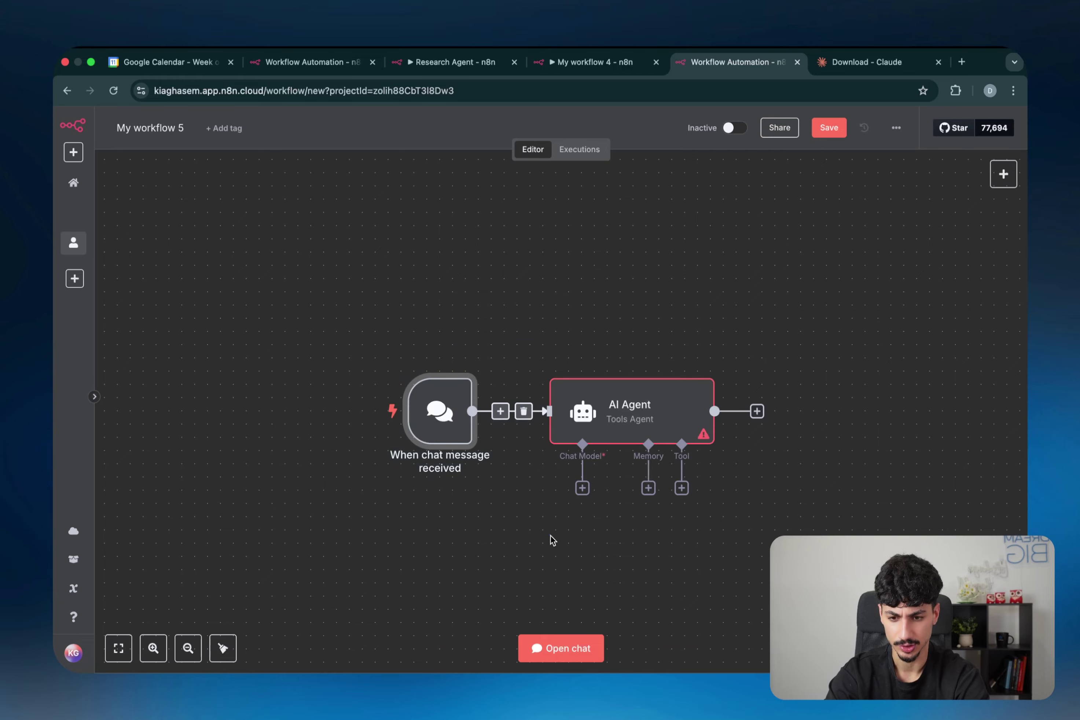
scroll(616, 558, down, 2)
scroll(616, 557, right, 2)
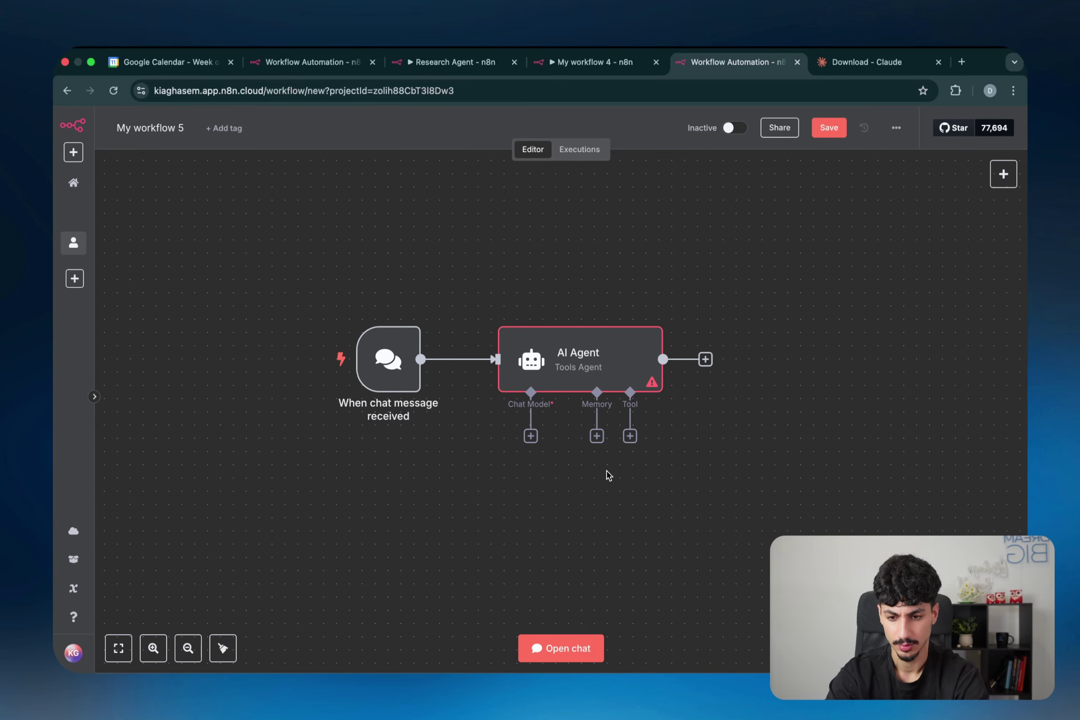
Step: Attach an OpenAI Chat Model to the AI Agent and place it below-left of the agent
click(531, 436)
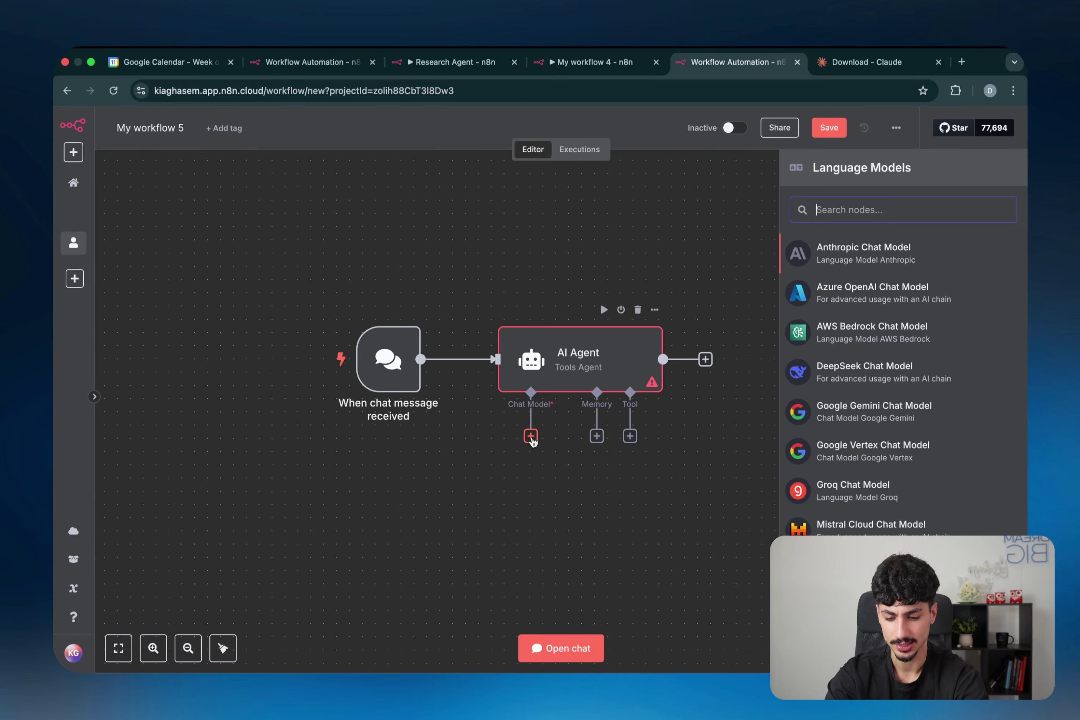
text(openai)
click(851, 254)
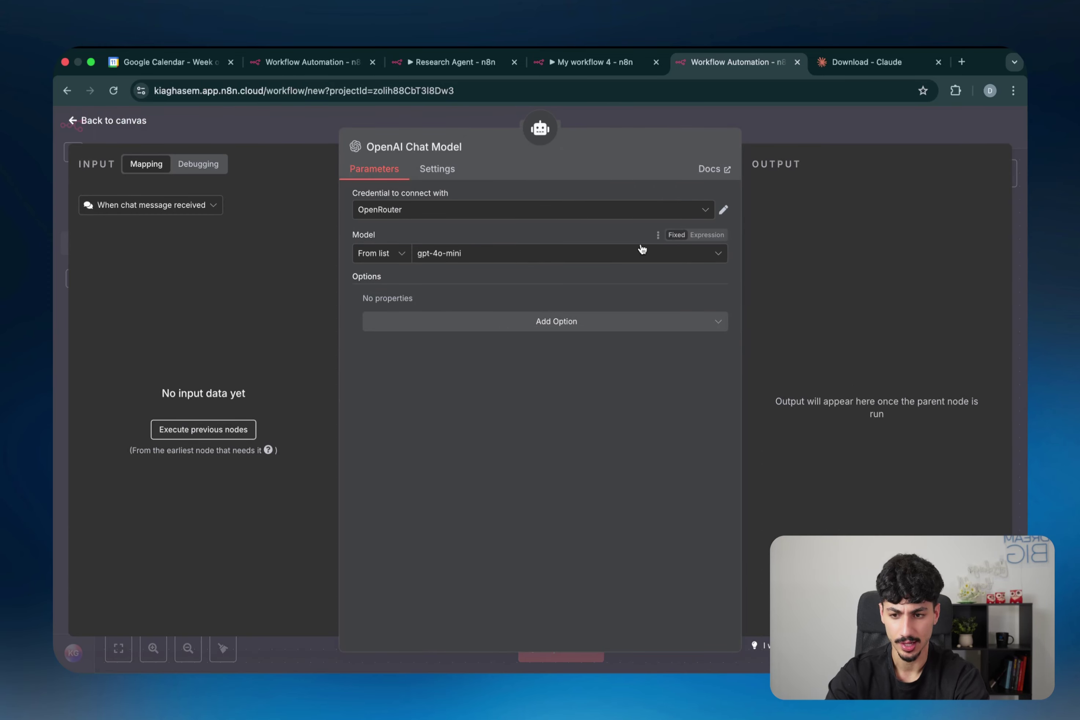
click(833, 133)
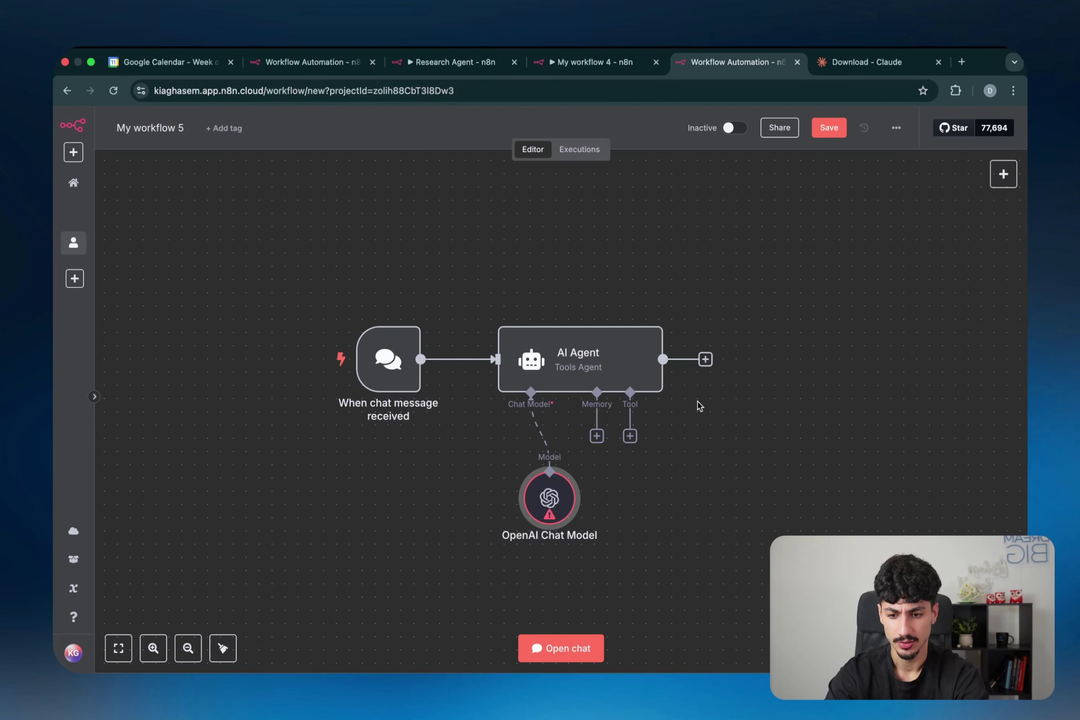
drag(567, 496, 476, 484)
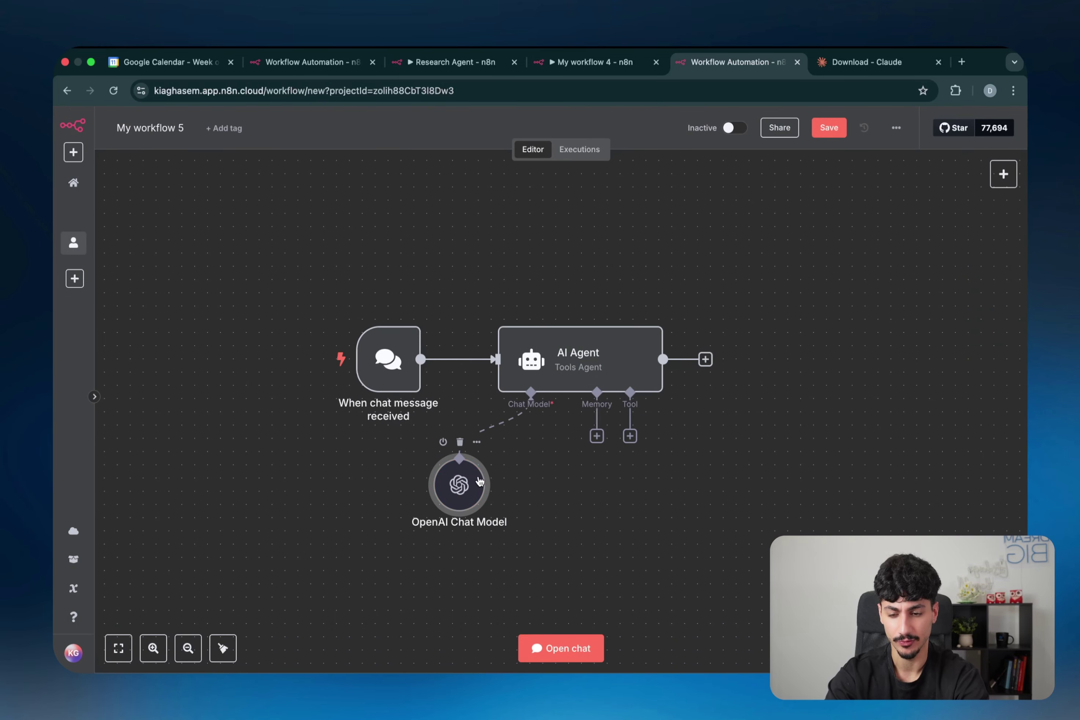
drag(365, 552, 367, 552)
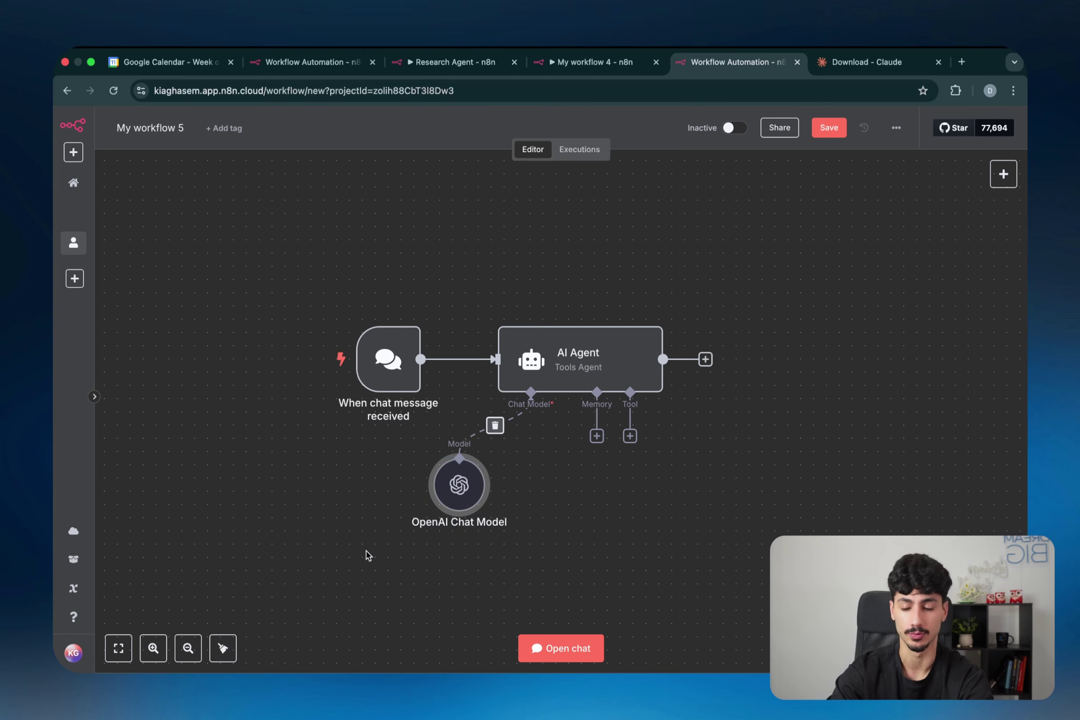
drag(557, 454, 399, 522)
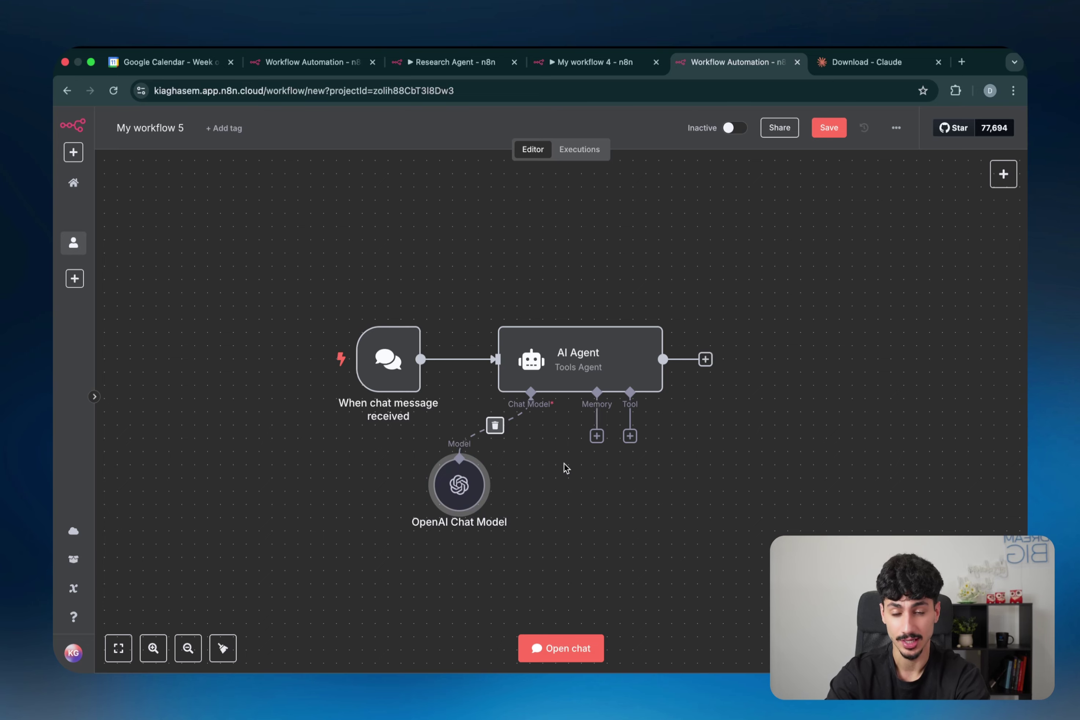
scroll(605, 448, down, 1)
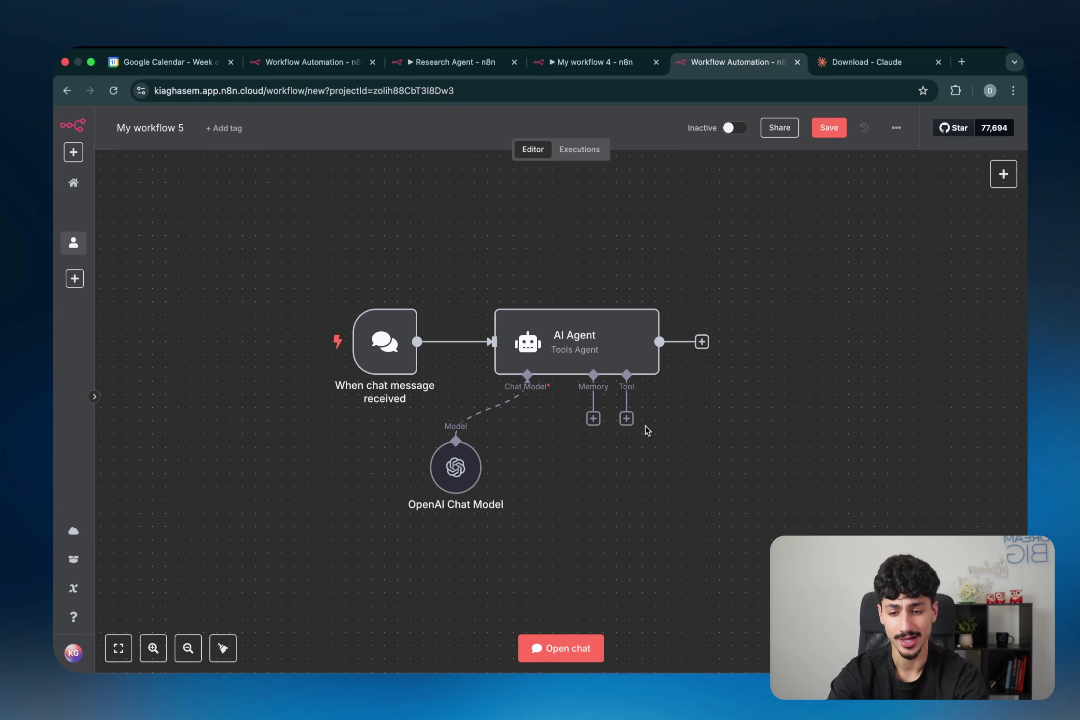
Step: Add an MCP Client Tool to the AI Agent's tools and annotate its title for viewers
click(632, 424)
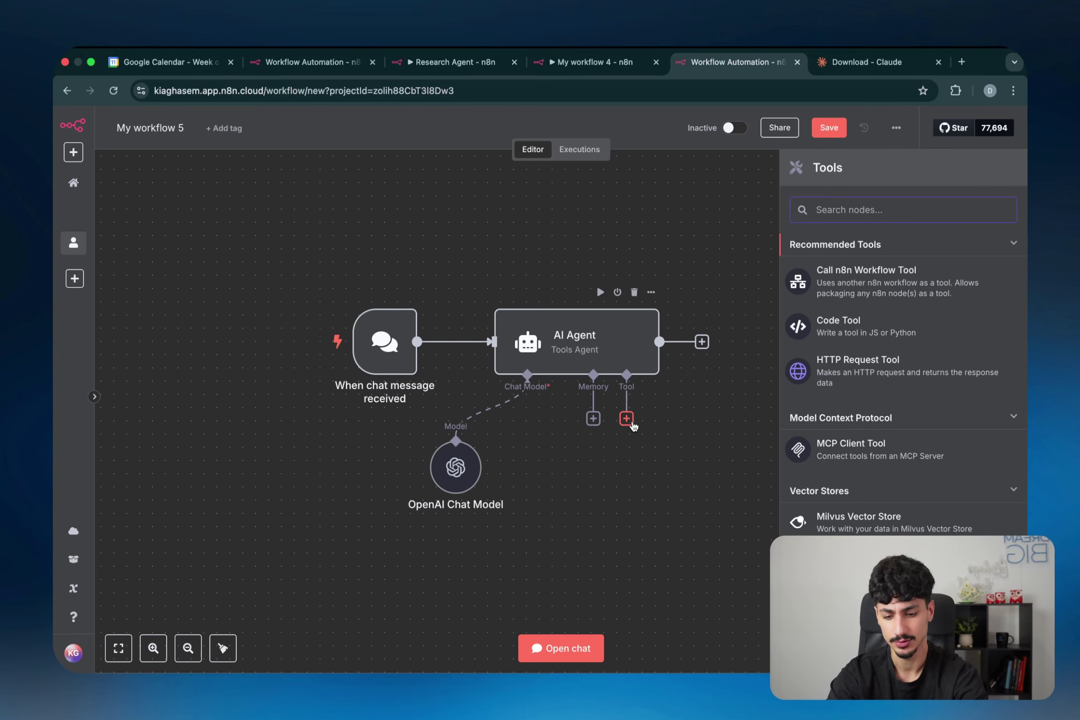
text(mcp)
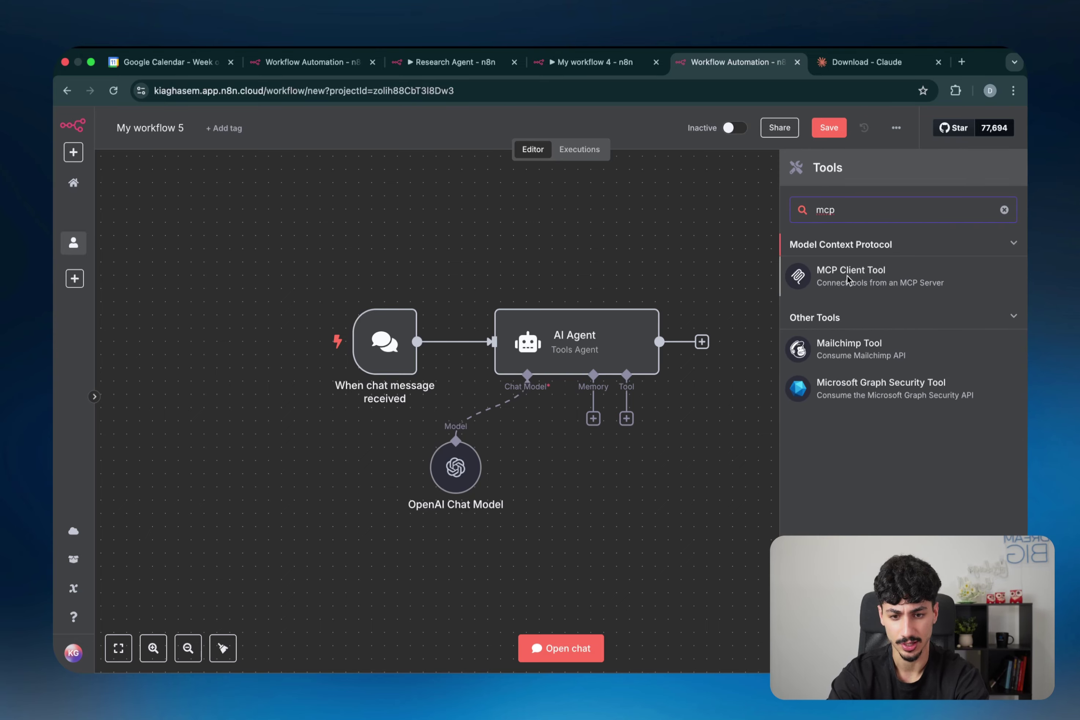
click(895, 277)
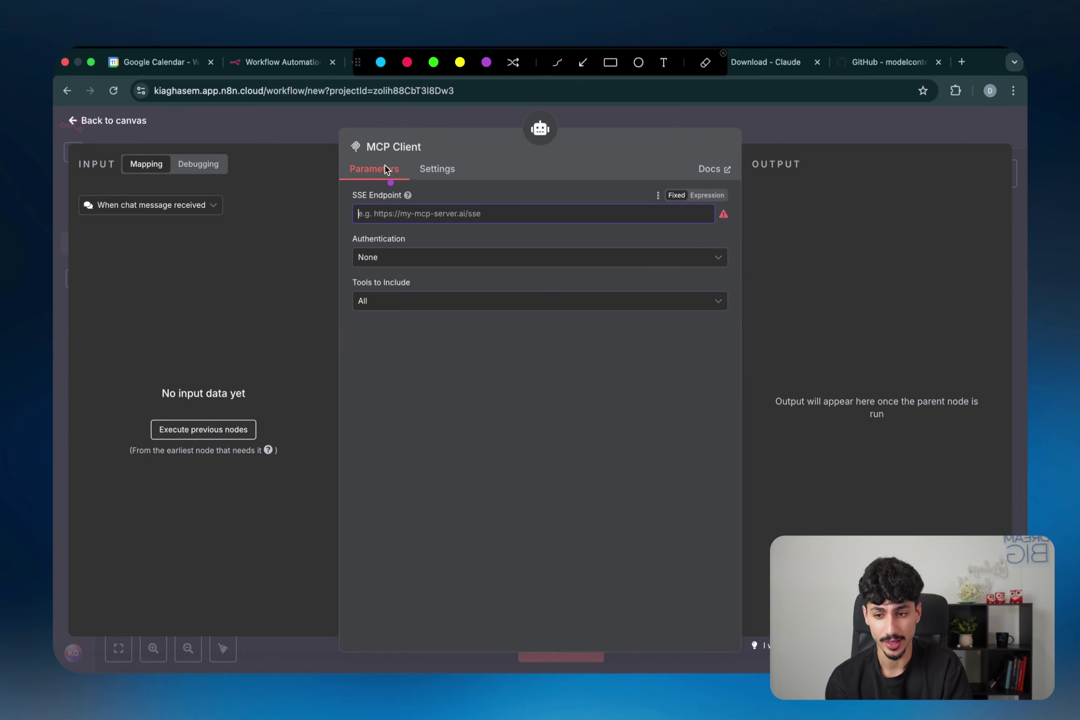
mouse_move(395, 170)
mouse_down()
mouse_move(346, 124)
mouse_move(396, 342)
mouse_up()
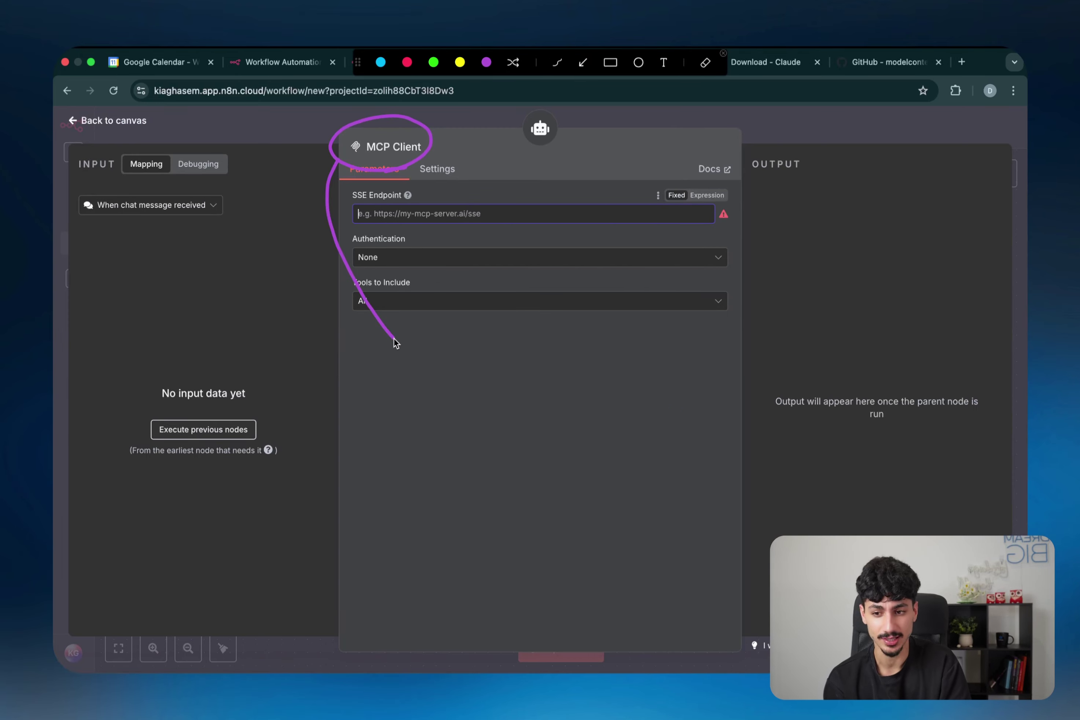
mouse_move(436, 416)
mouse_down()
mouse_move(427, 386)
mouse_move(483, 388)
mouse_move(470, 440)
mouse_move(521, 432)
mouse_move(512, 453)
mouse_up()
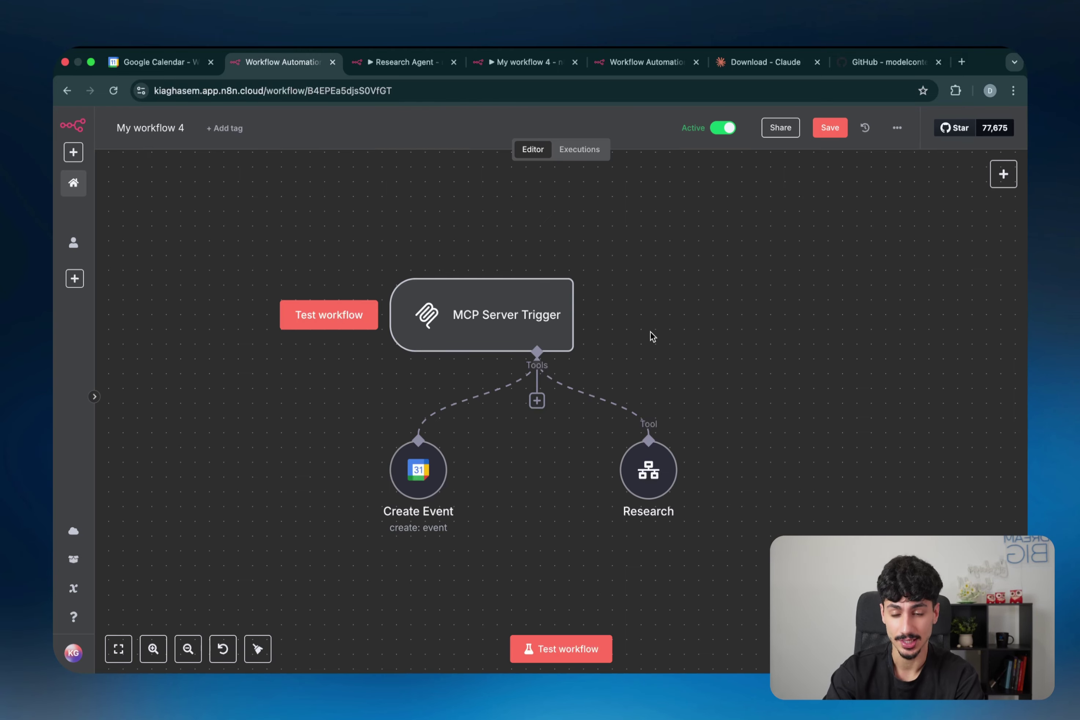
Step: Paste the MCP Server Trigger's production URL into the MCP Client's SSE Endpoint
double_click(527, 329)
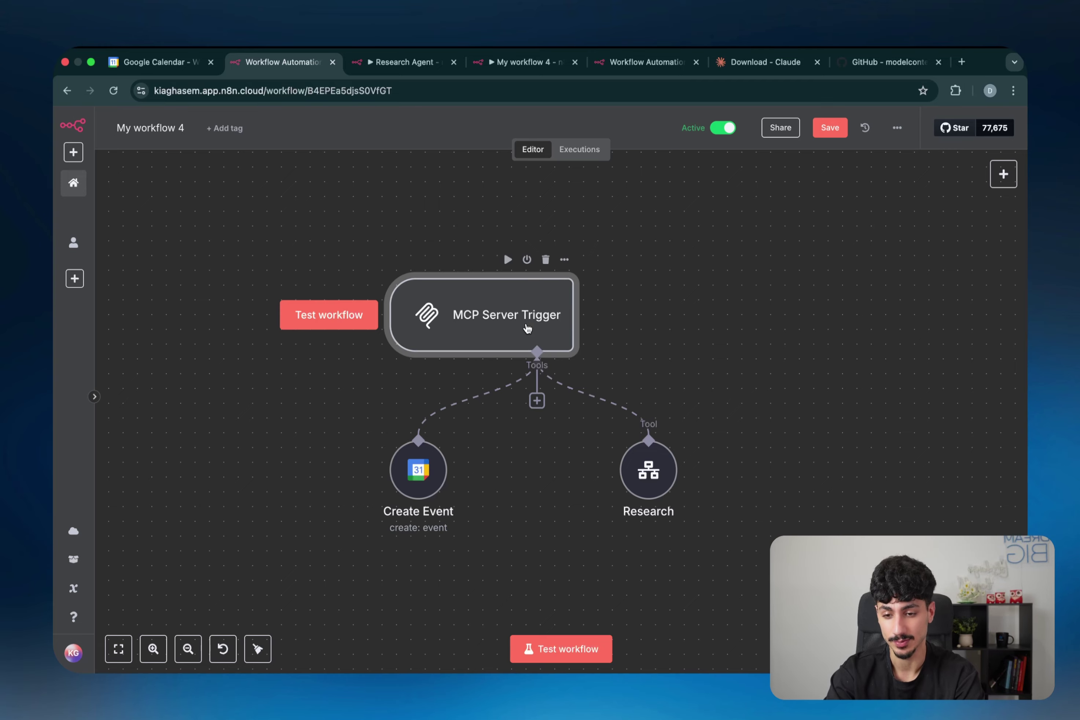
click(409, 222)
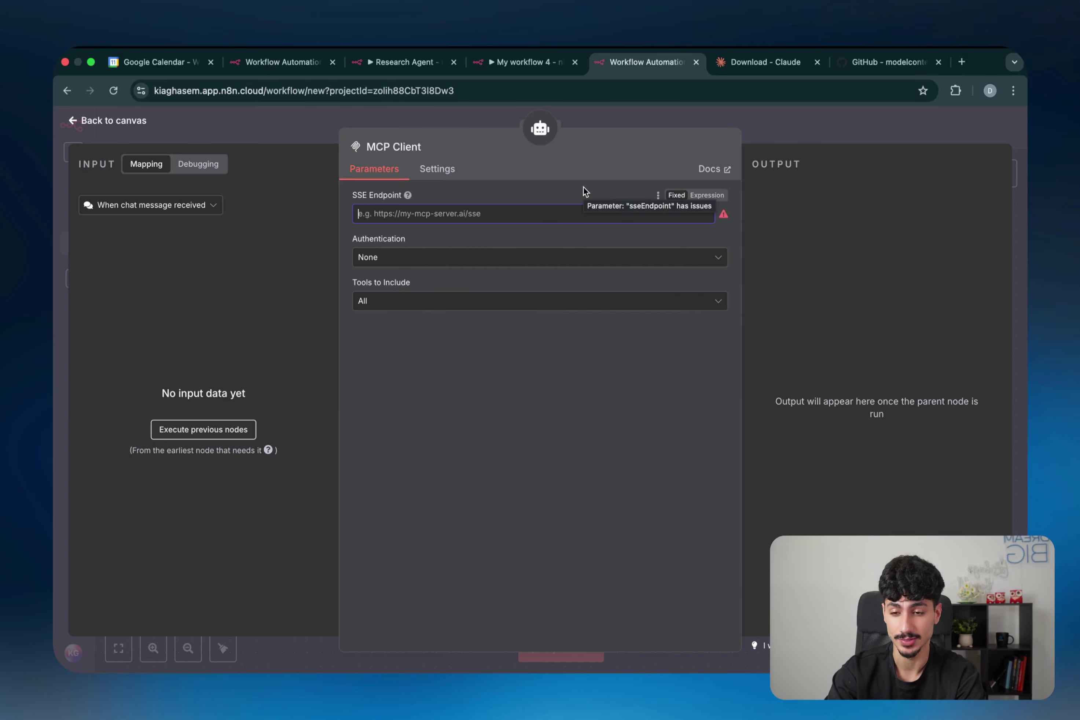
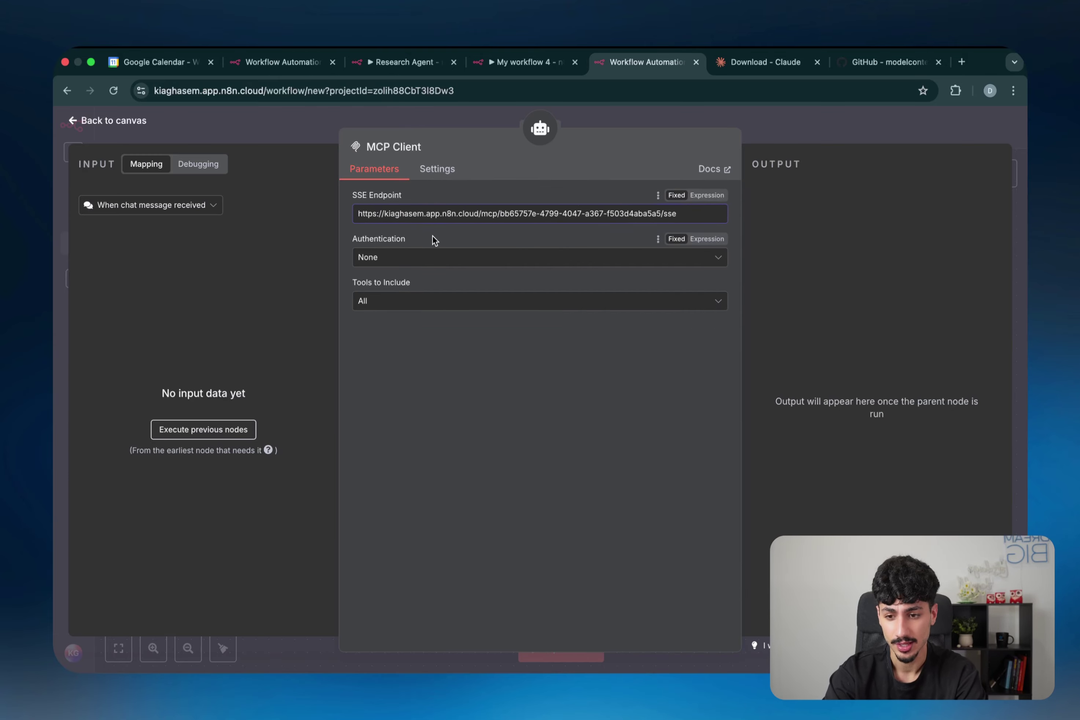
click(535, 323)
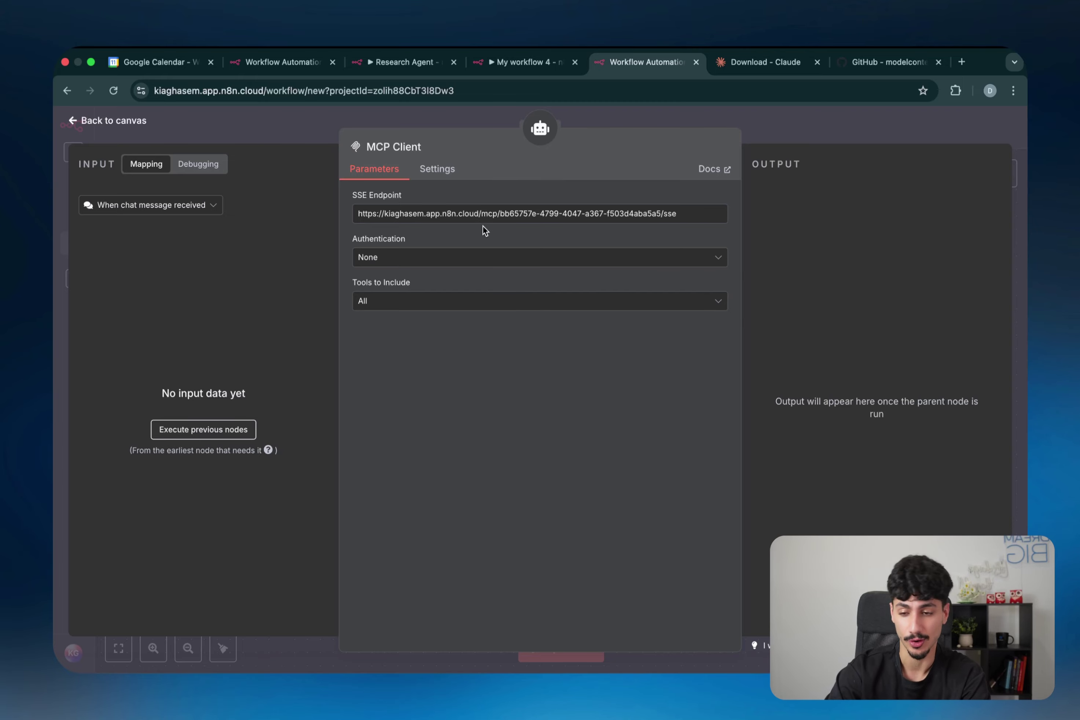
Step: Set the MCP Client's Tools to Include to Selected, choosing only the research tool
click(443, 306)
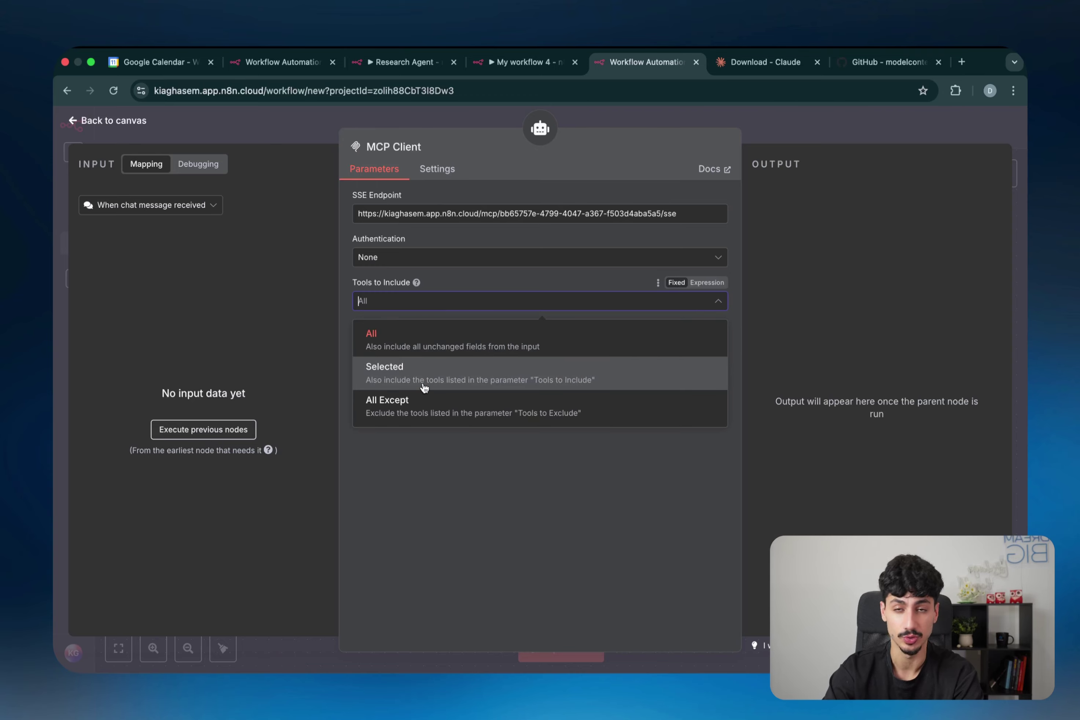
click(424, 388)
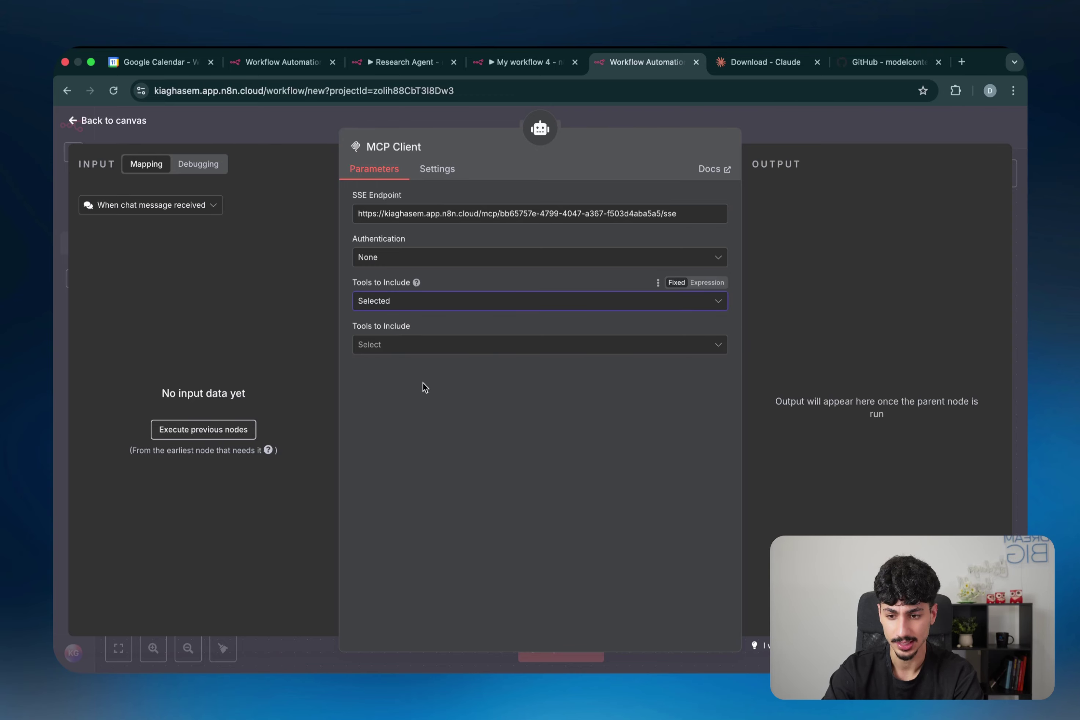
click(410, 348)
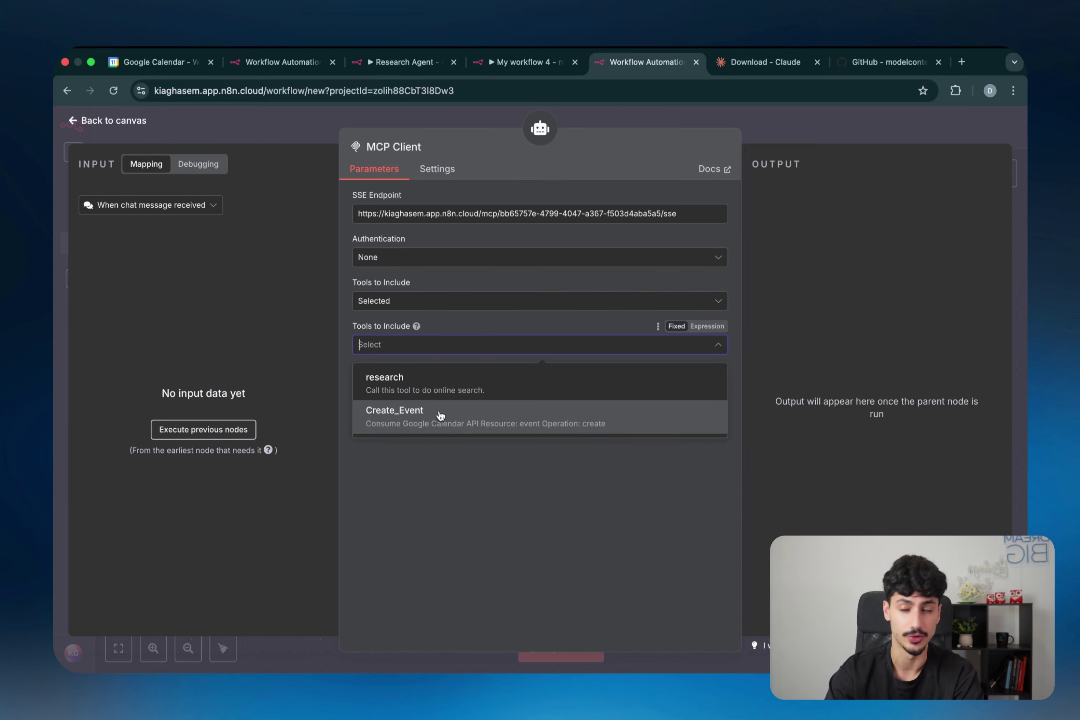
click(513, 391)
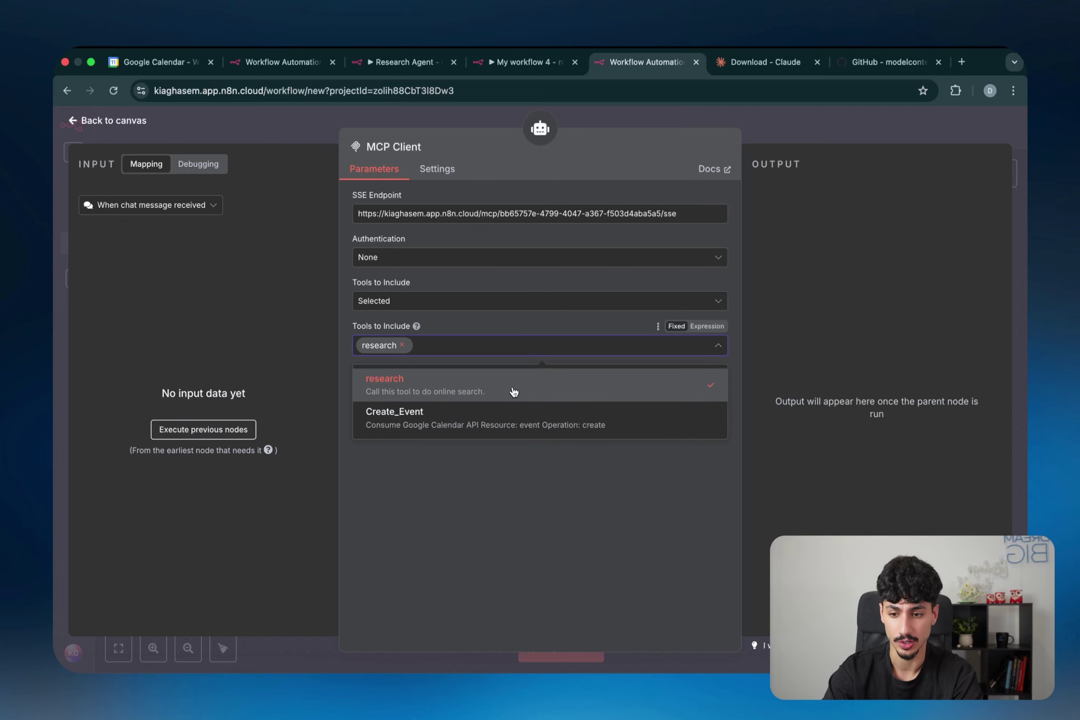
click(761, 141)
click(547, 298)
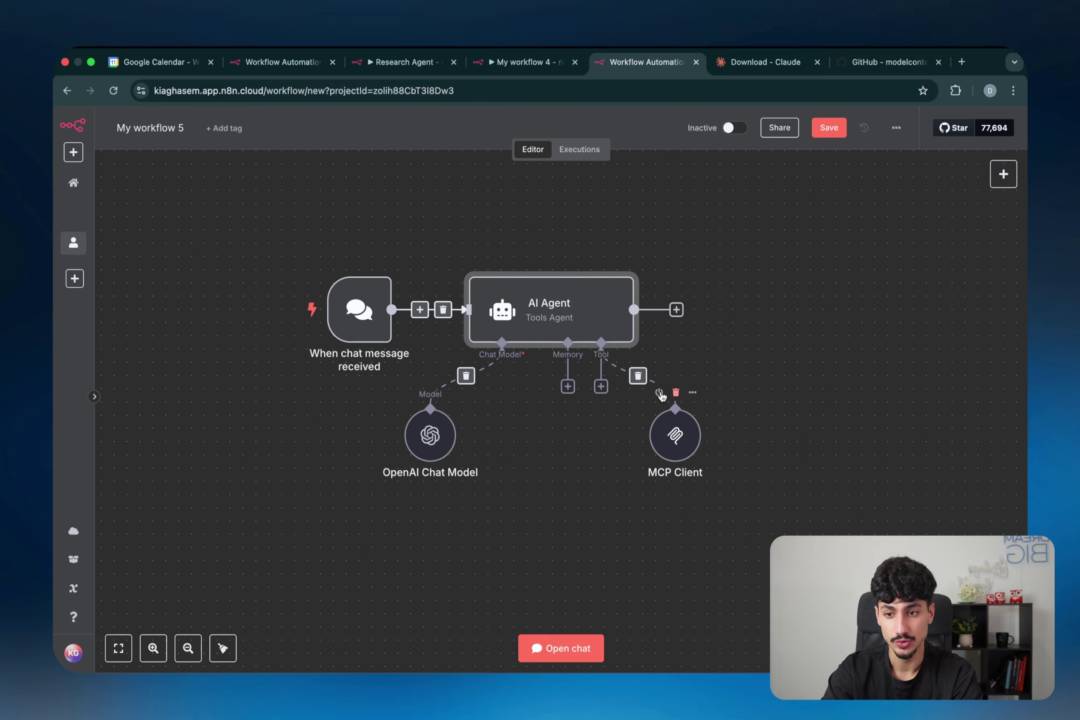
Step: Switch to the MCP server workflow and annotate the MCP Client's SSE Endpoint label and title
click(298, 66)
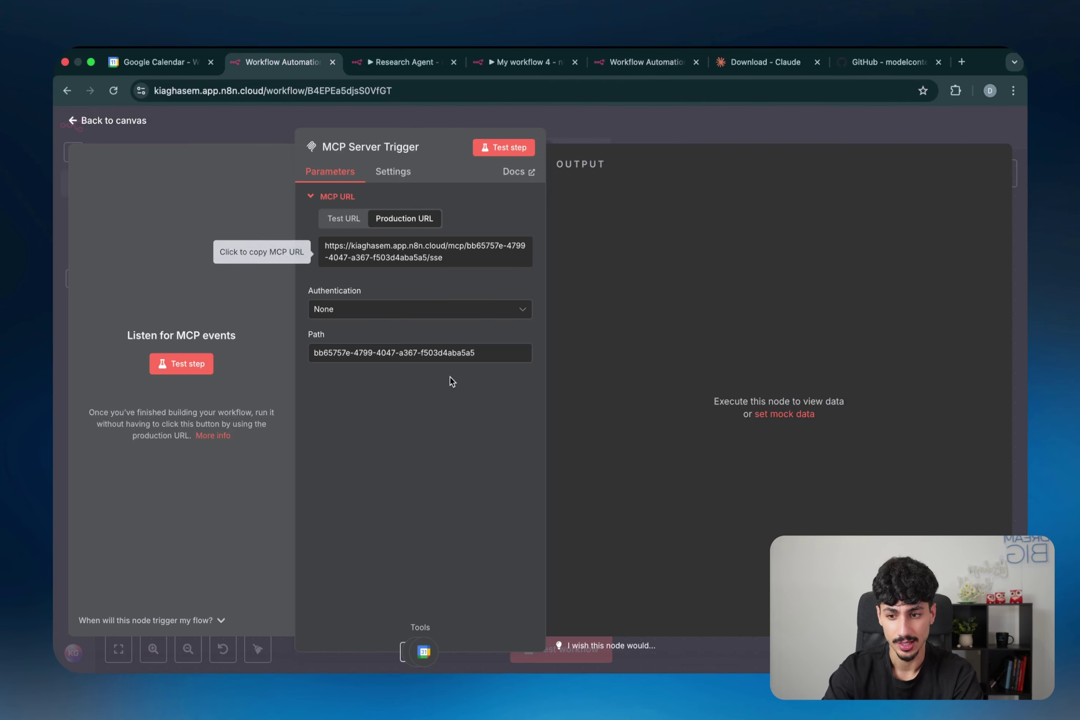
click(580, 130)
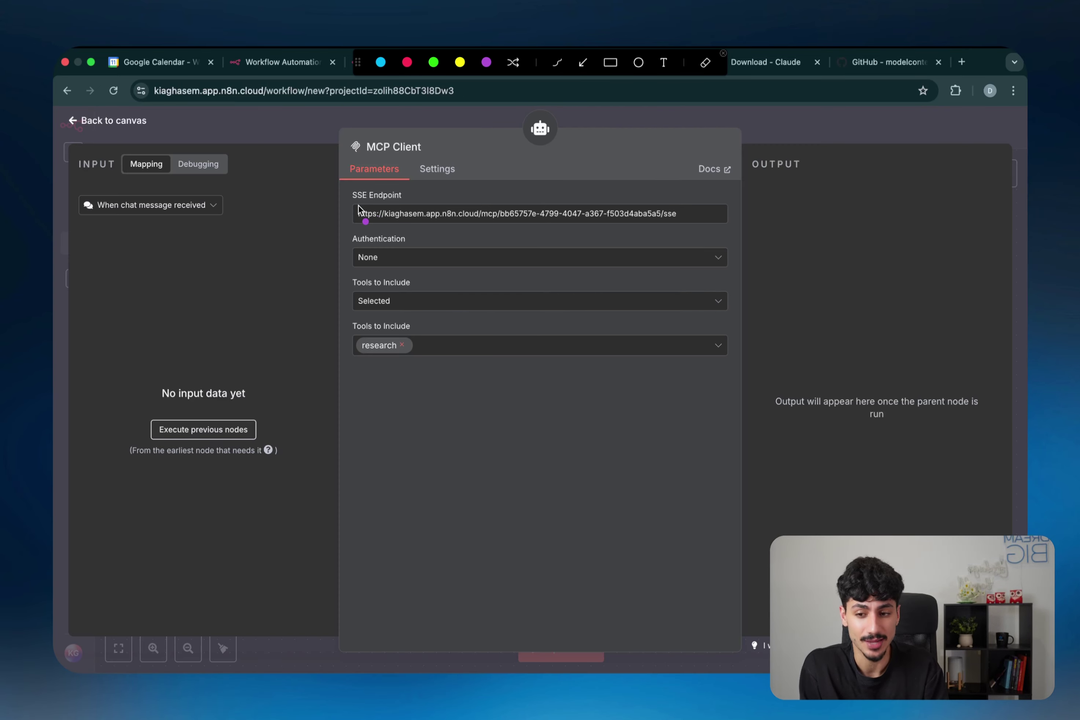
drag(346, 203, 401, 203)
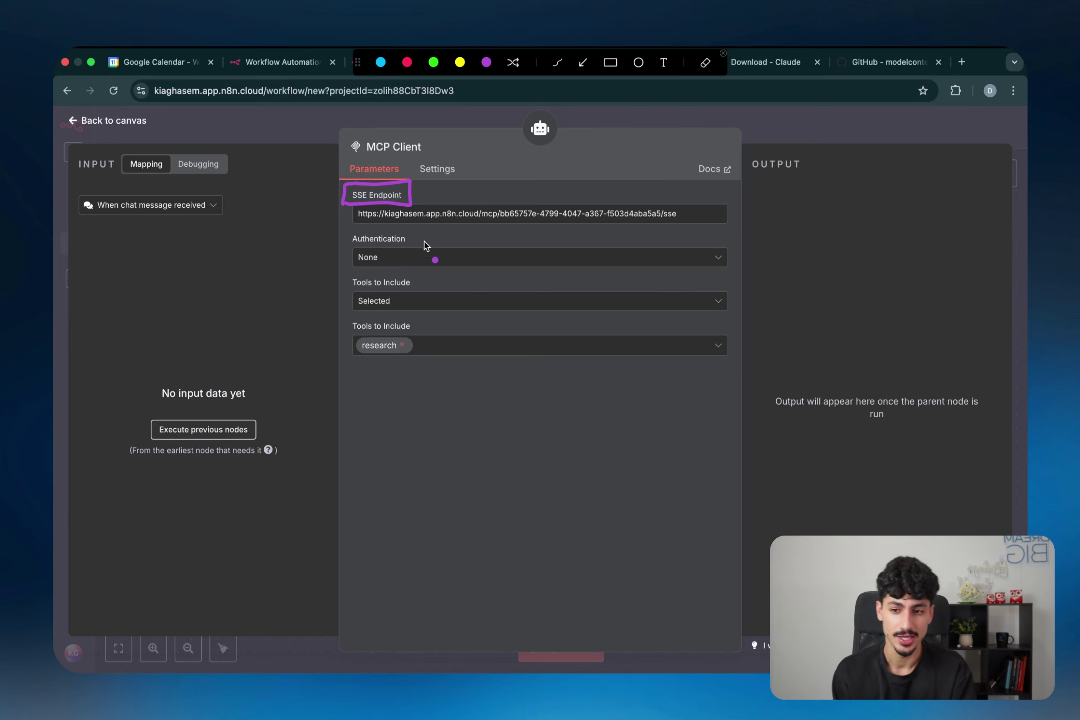
mouse_move(343, 158)
mouse_down()
mouse_move(389, 155)
mouse_move(346, 154)
mouse_move(323, 190)
mouse_move(327, 205)
mouse_up()
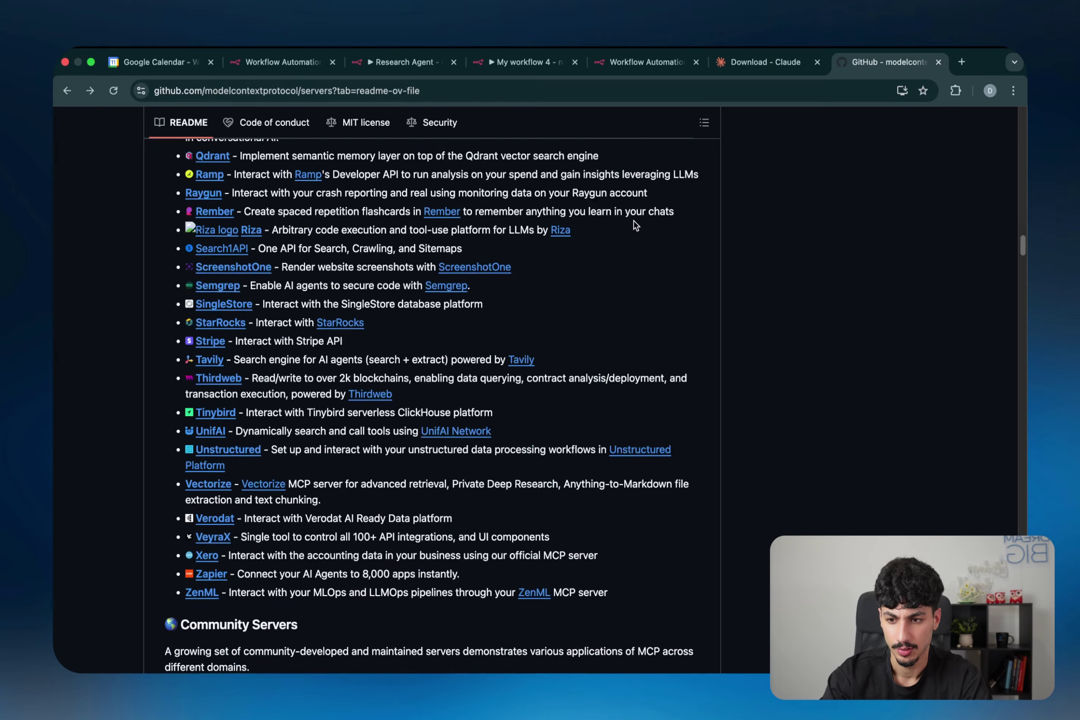
scroll(634, 221, up, 8)
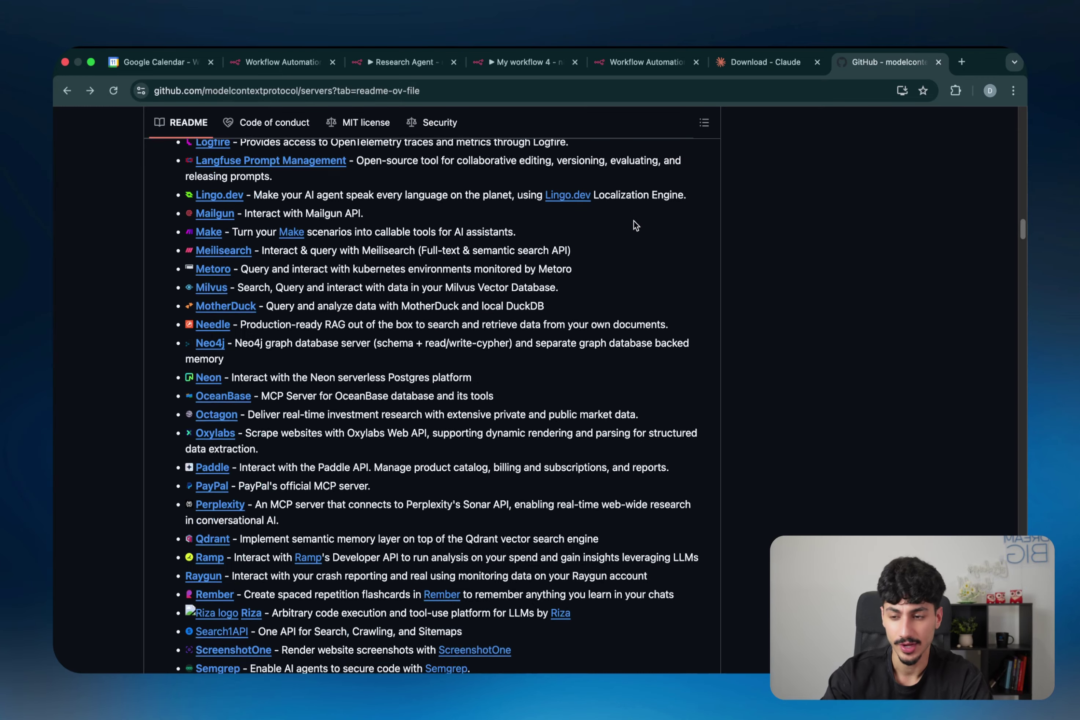
scroll(634, 221, down, 6)
scroll(634, 225, down, 1)
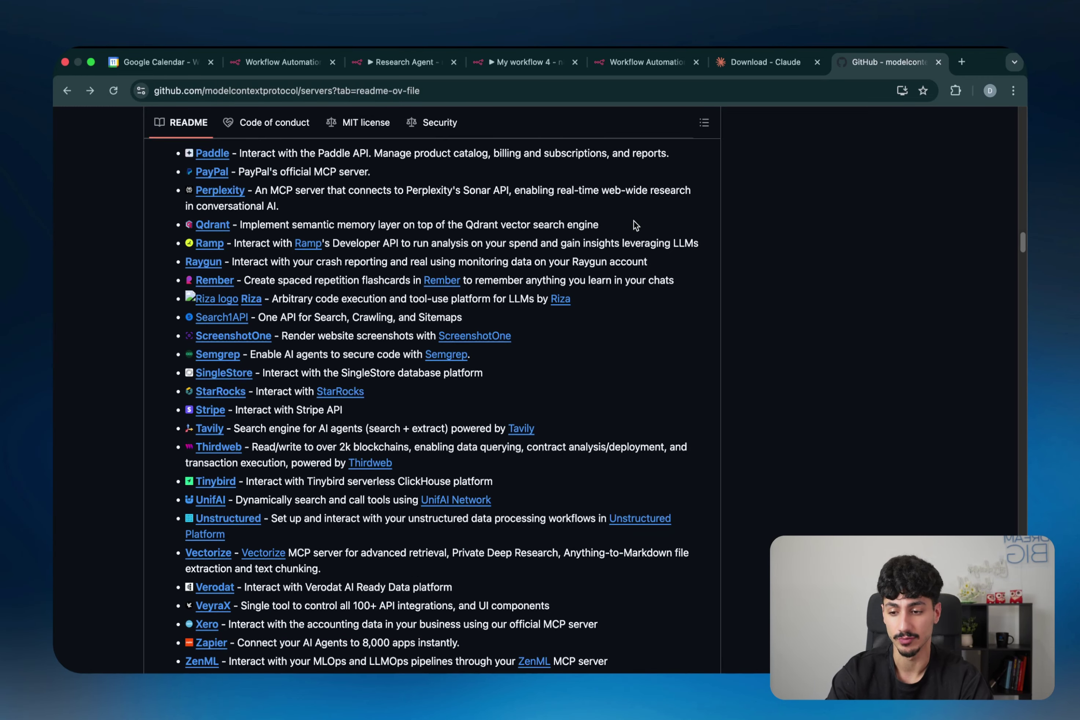
scroll(634, 221, down, 10)
scroll(351, 317, up, 20)
scroll(351, 317, down, 1)
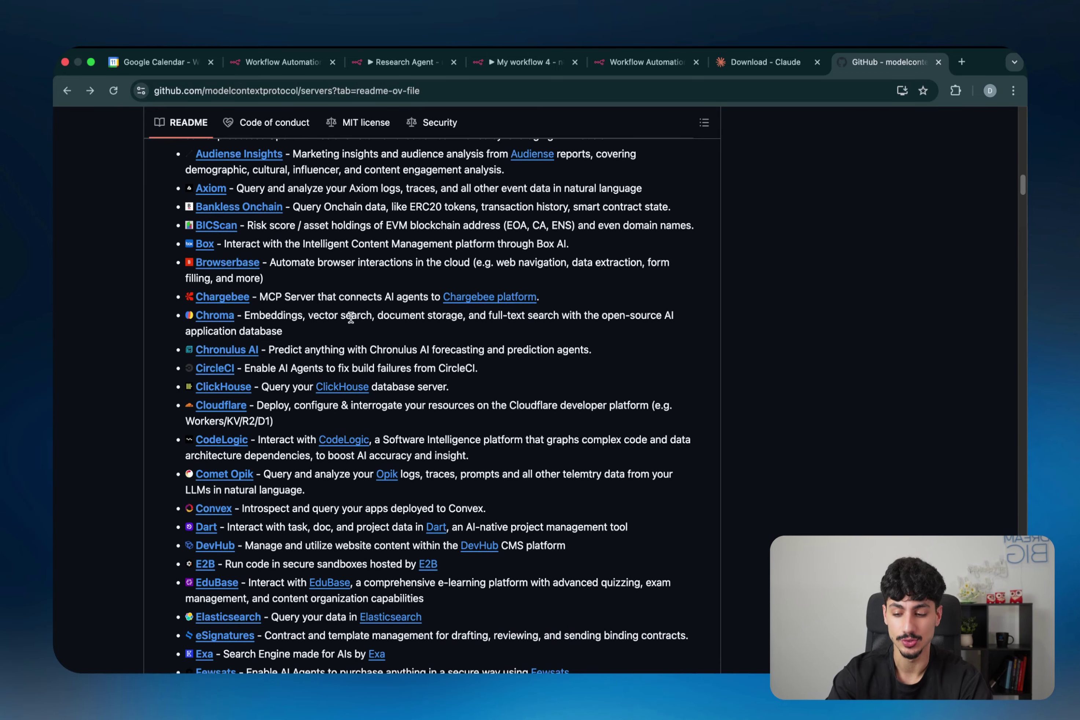
key(ctrl+alt+a)
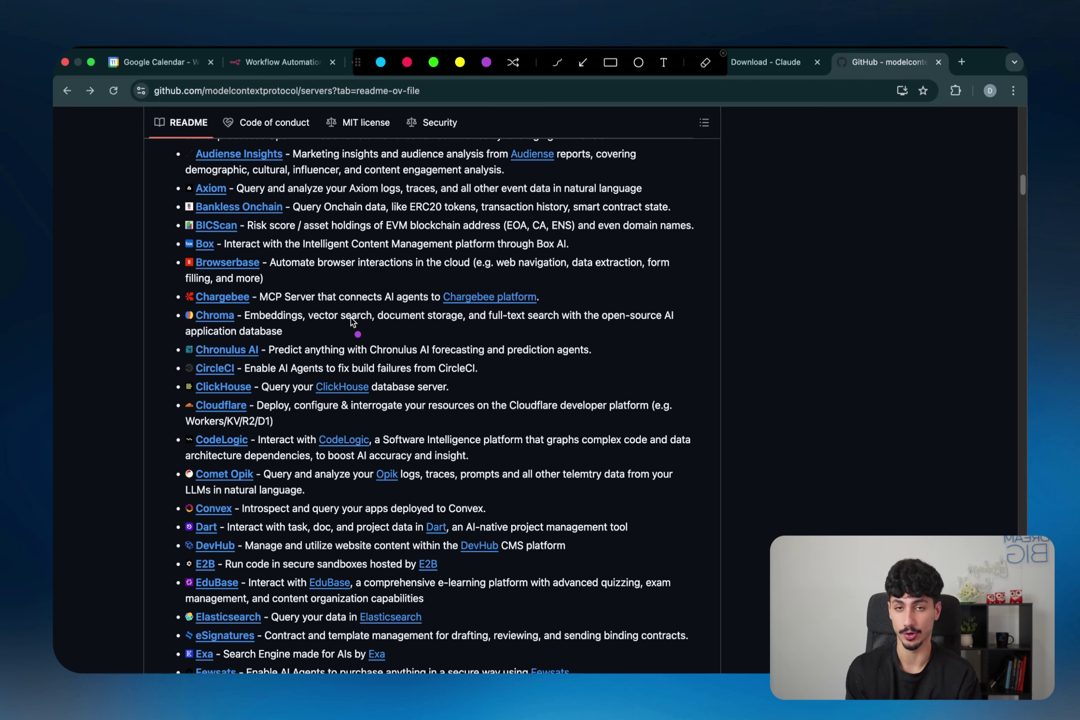
drag(744, 346, 744, 366)
drag(733, 362, 759, 354)
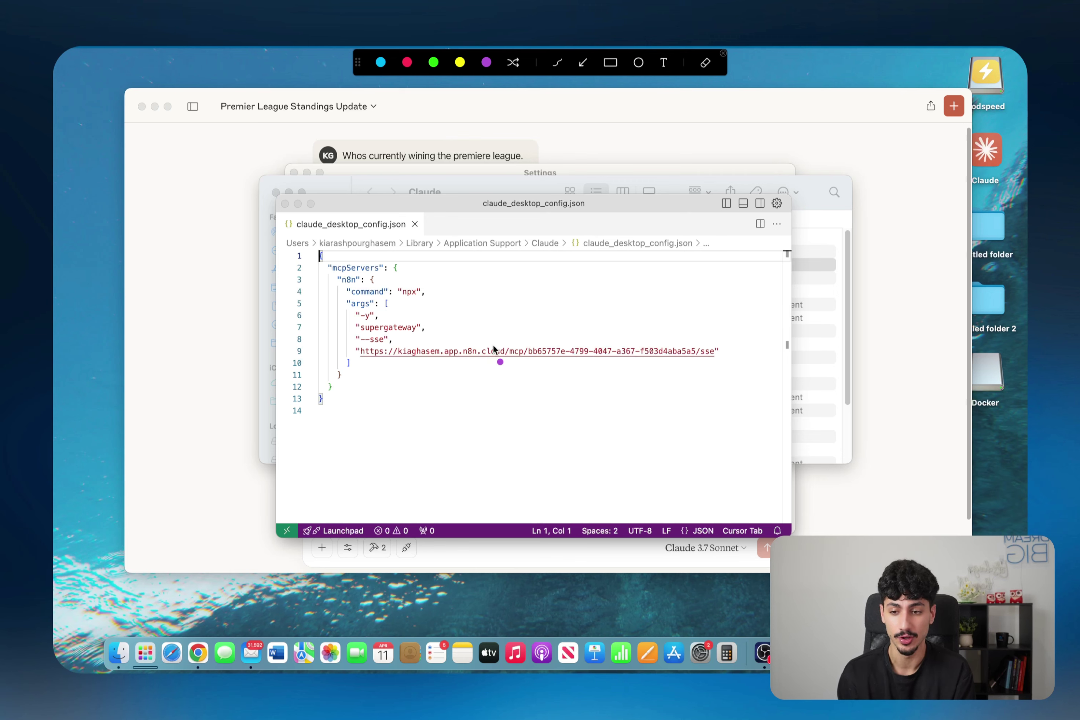
mouse_move(433, 328)
mouse_down()
mouse_move(387, 336)
mouse_move(416, 317)
mouse_move(430, 335)
mouse_up()
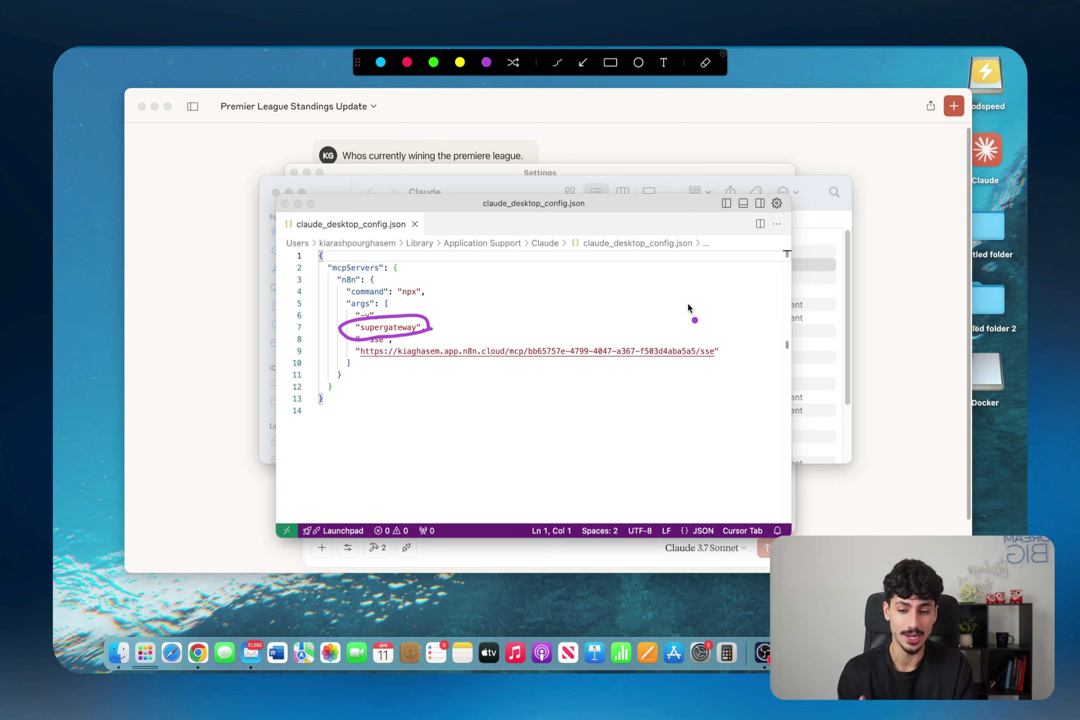
mouse_move(599, 290)
mouse_down()
mouse_move(591, 316)
mouse_move(645, 303)
mouse_move(652, 284)
mouse_up()
mouse_move(638, 298)
mouse_down()
mouse_move(755, 293)
mouse_move(693, 309)
mouse_up()
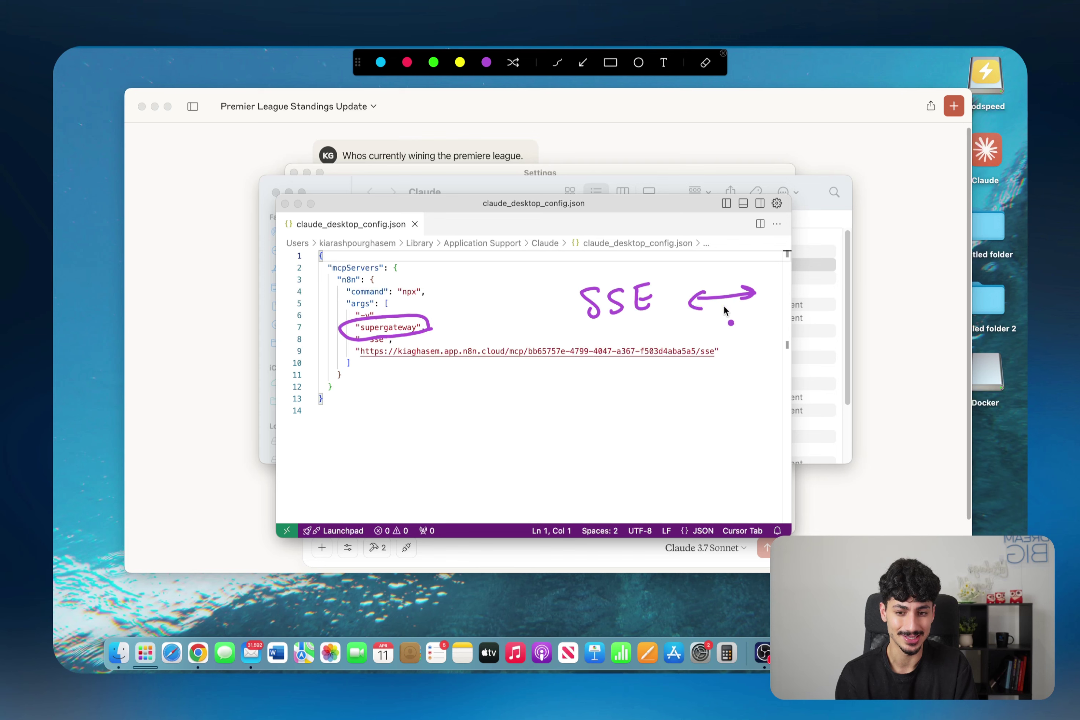
mouse_move(804, 286)
mouse_down()
mouse_move(790, 309)
mouse_move(873, 287)
mouse_up()
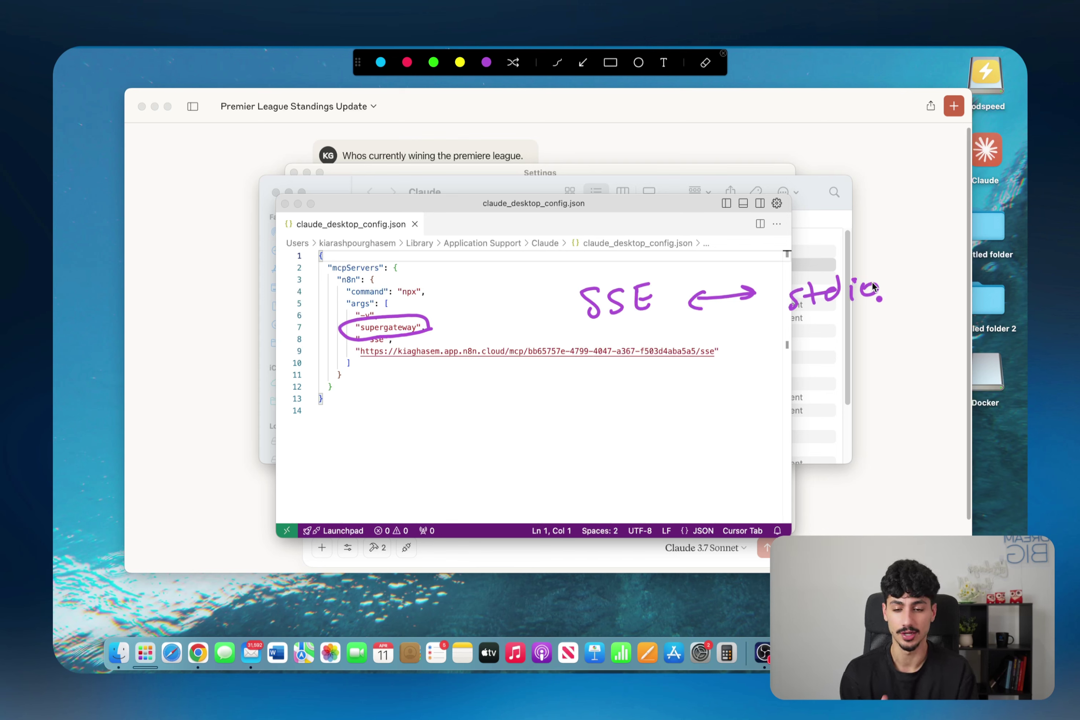
key(super+z)
click(760, 309)
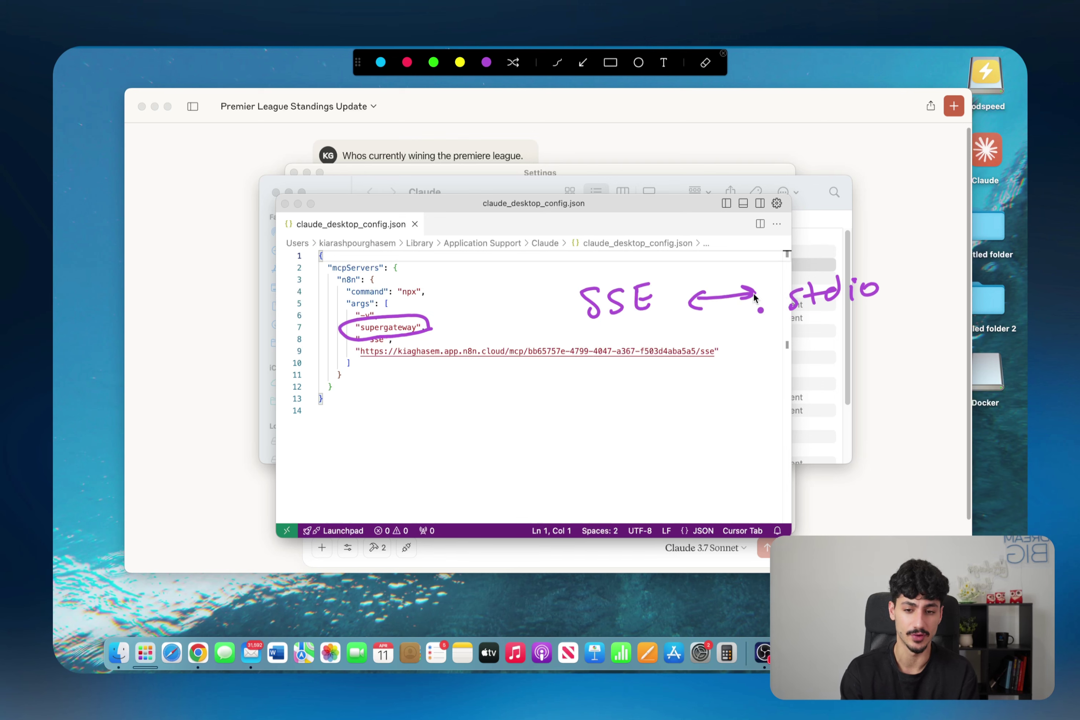
mouse_move(793, 286)
mouse_down()
mouse_move(853, 259)
mouse_move(763, 338)
mouse_move(785, 269)
mouse_up()
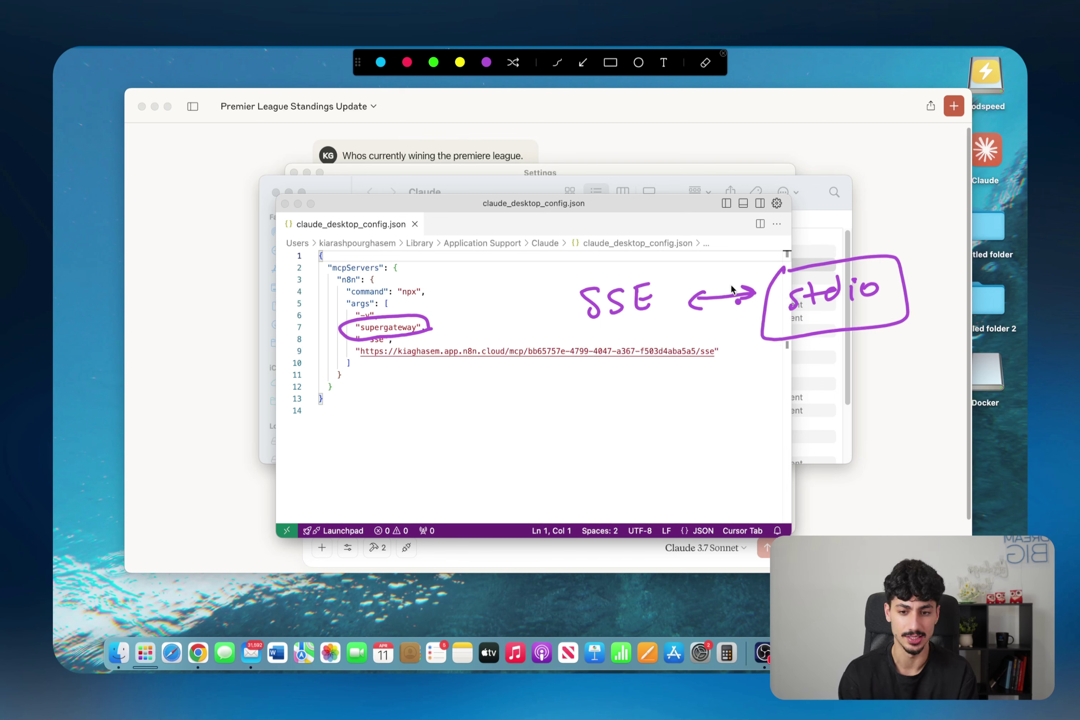
mouse_move(564, 272)
mouse_down()
mouse_move(623, 263)
mouse_move(660, 339)
mouse_move(574, 282)
mouse_up()
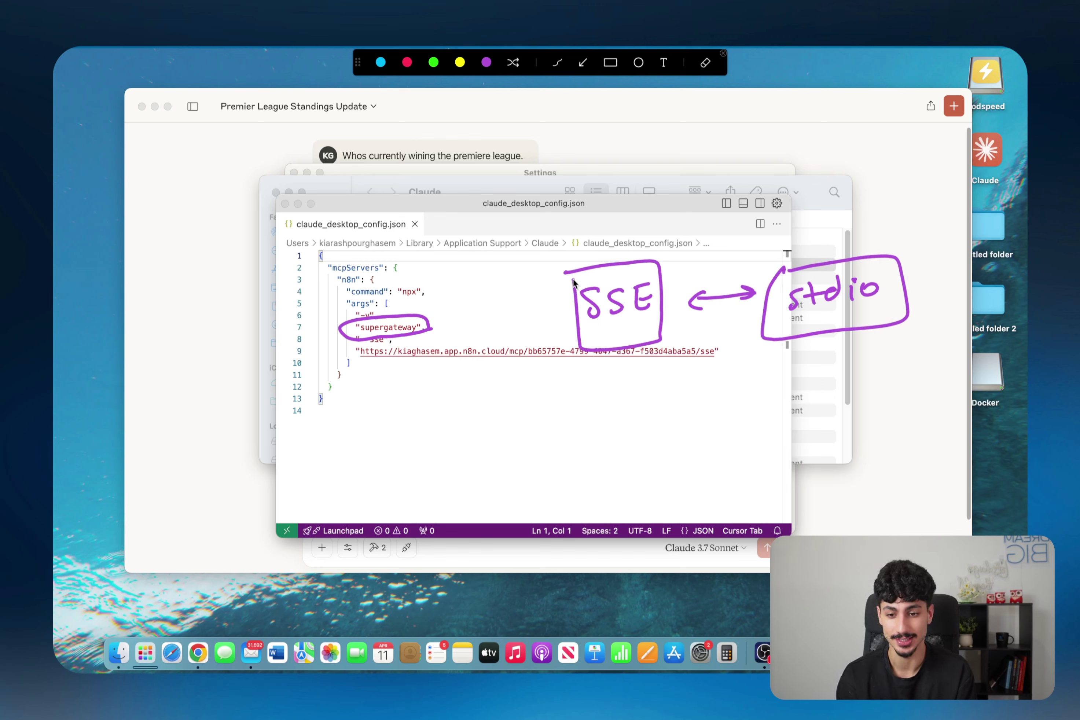